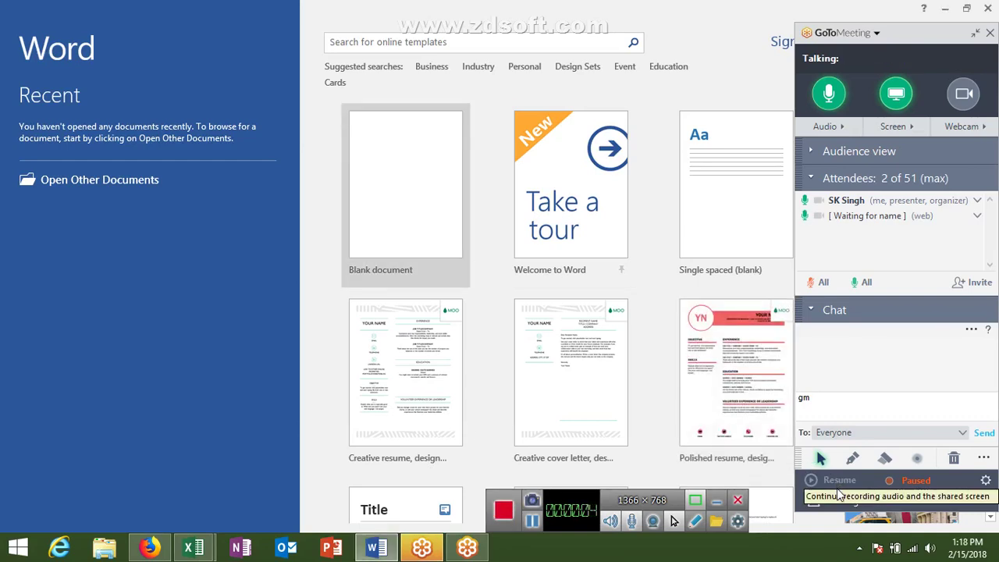
Resume the meeting recording, start a blank Word document, and show the Insert tab tools.
{"action": "left_click", "coordinate": [831, 482]}
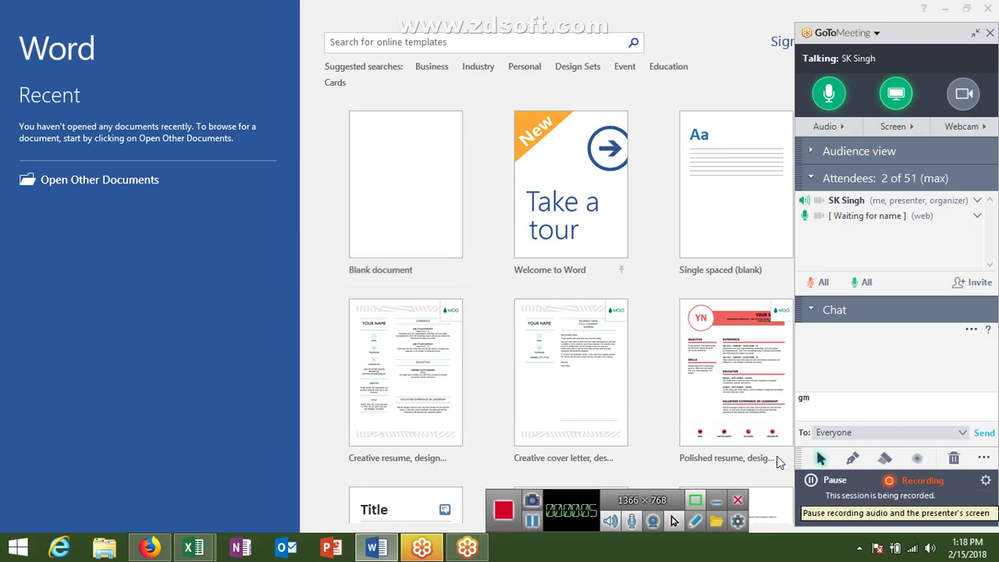
{"action": "left_click", "coordinate": [369, 234]}
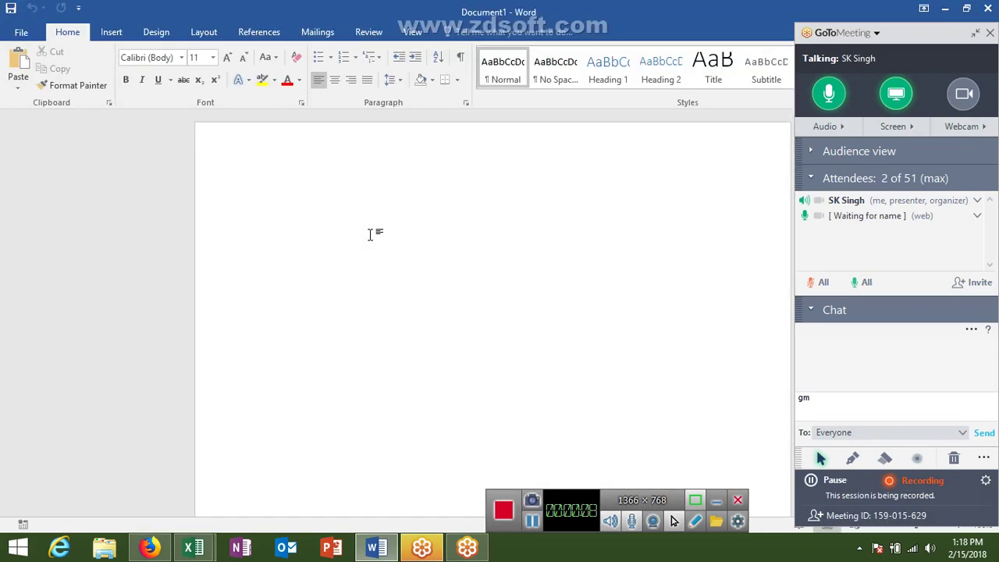
{"action": "left_click", "coordinate": [113, 32]}
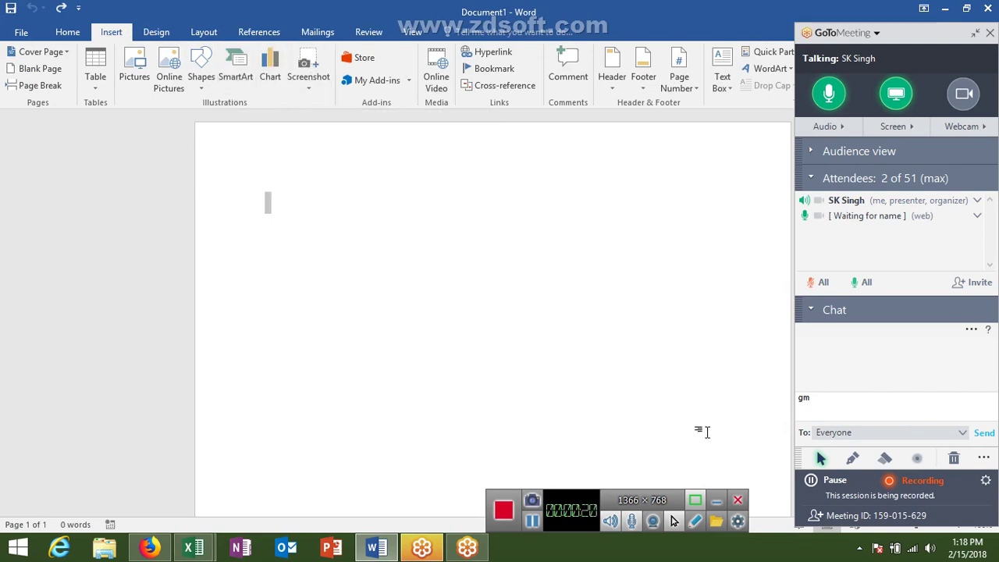
Hide the recorder control bar and collapse the GoToMeeting panel into a compact strip.
{"action": "left_click", "coordinate": [717, 499]}
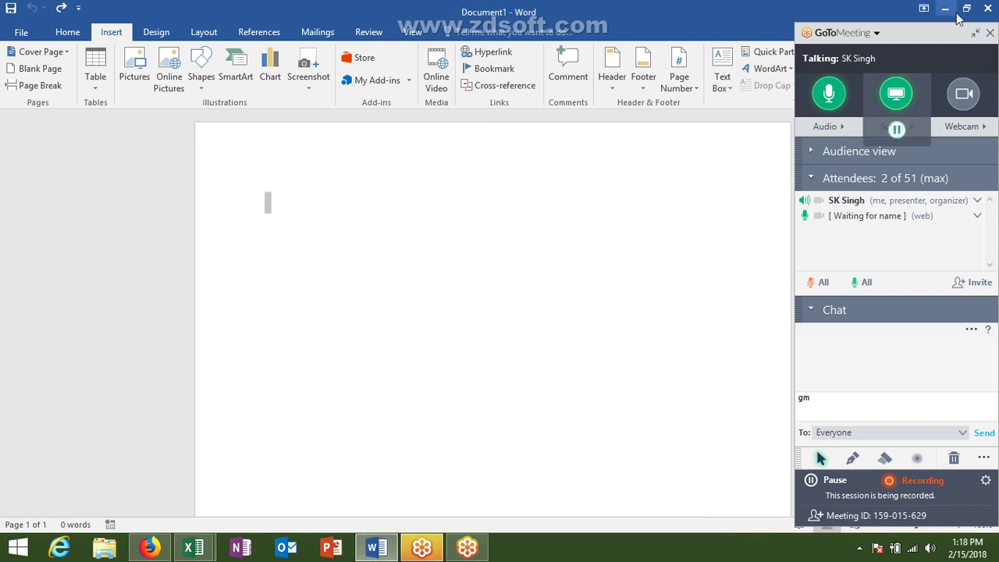
{"action": "left_click", "coordinate": [981, 43]}
{"action": "left_click", "coordinate": [976, 35]}
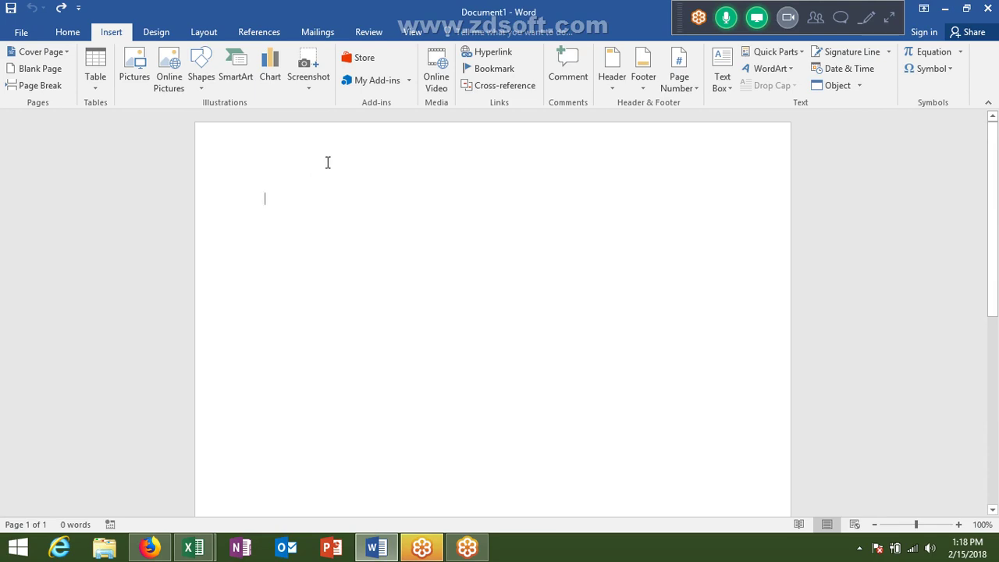
Draw a trial pen mark with the meeting drawing tools, erase it, and return to the arrow tool.
{"action": "left_click", "coordinate": [868, 18]}
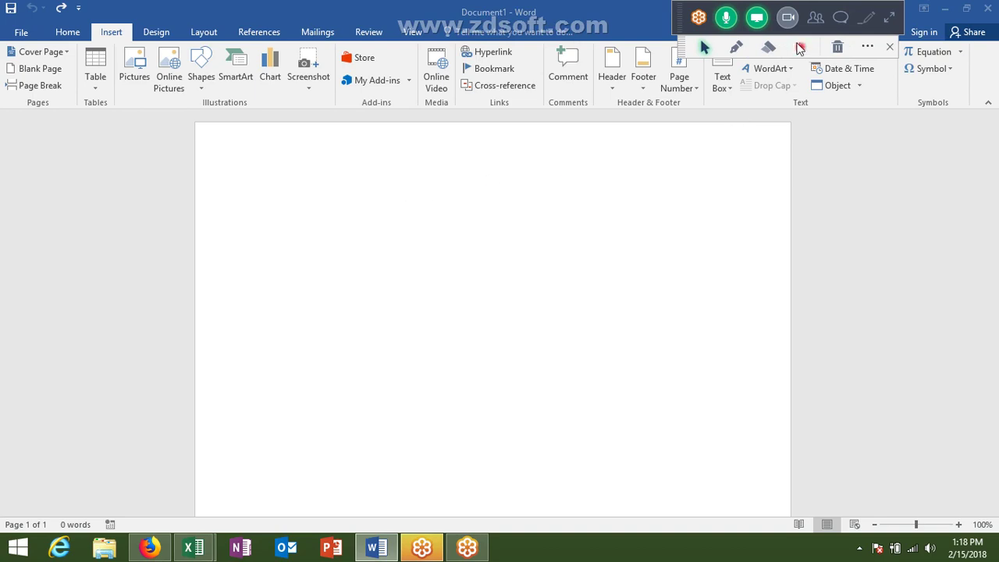
{"action": "left_click", "coordinate": [736, 48]}
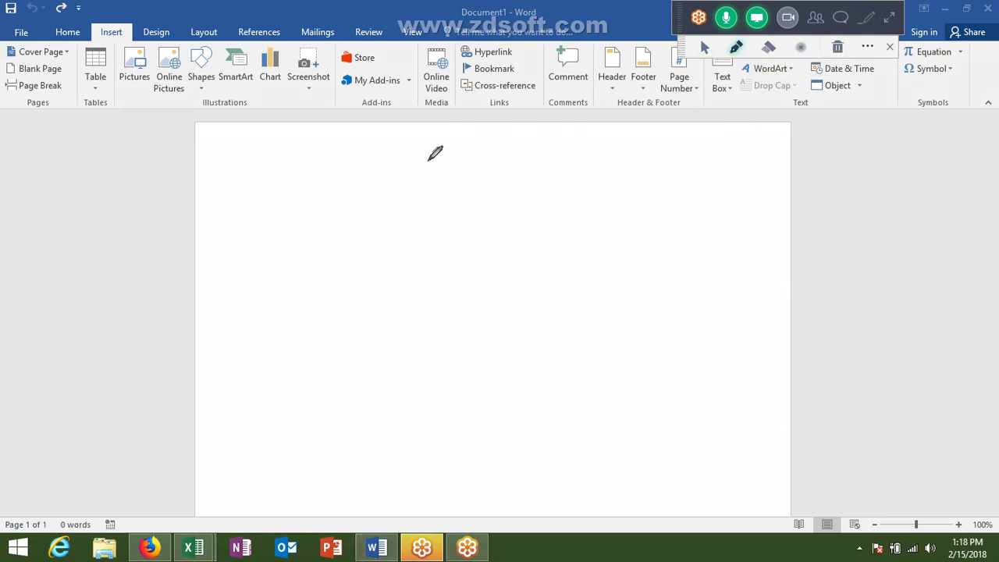
{"action": "left_click_drag", "start_coordinate": [428, 160], "coordinate": [424, 189]}
{"action": "left_click", "coordinate": [837, 46]}
{"action": "left_click", "coordinate": [704, 48]}
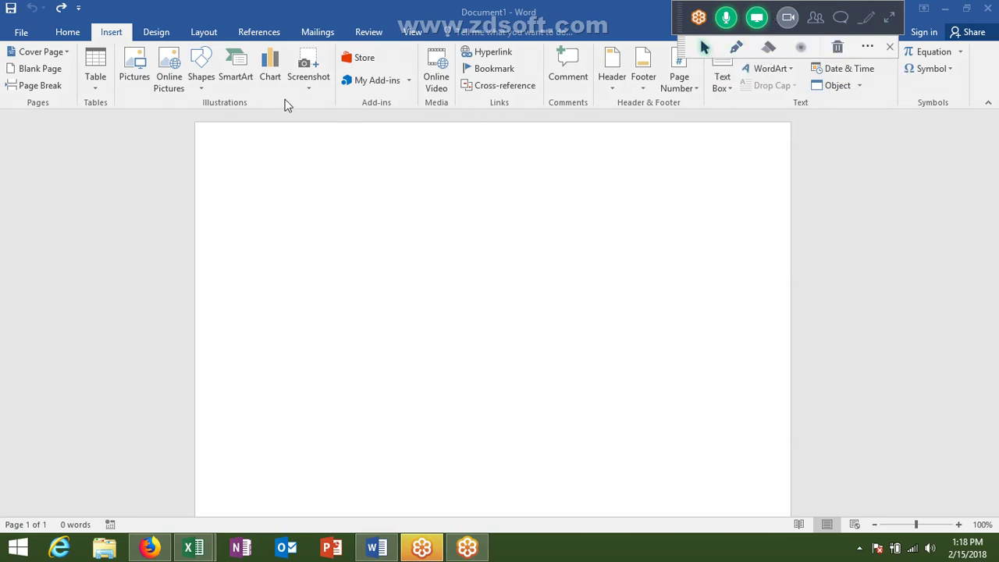
Insert an Organization Chart SmartArt graphic from the Hierarchy category.
{"action": "left_click", "coordinate": [241, 86]}
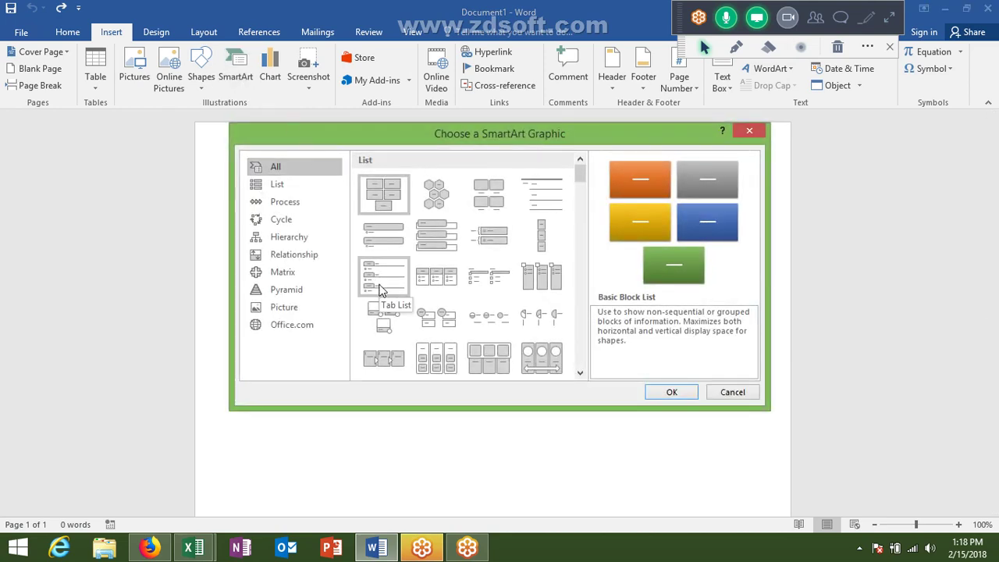
{"action": "left_click", "coordinate": [255, 203]}
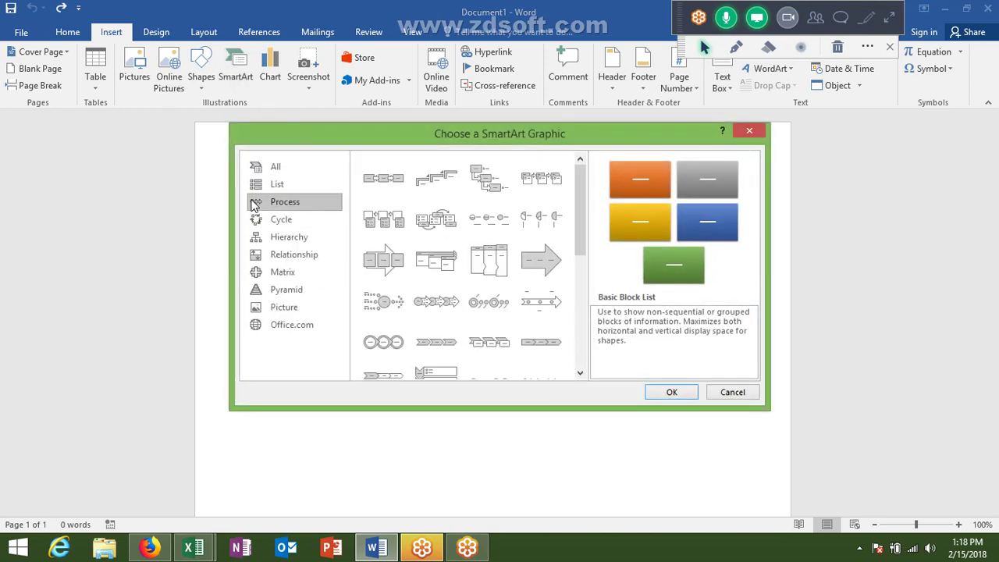
{"action": "left_click", "coordinate": [297, 243]}
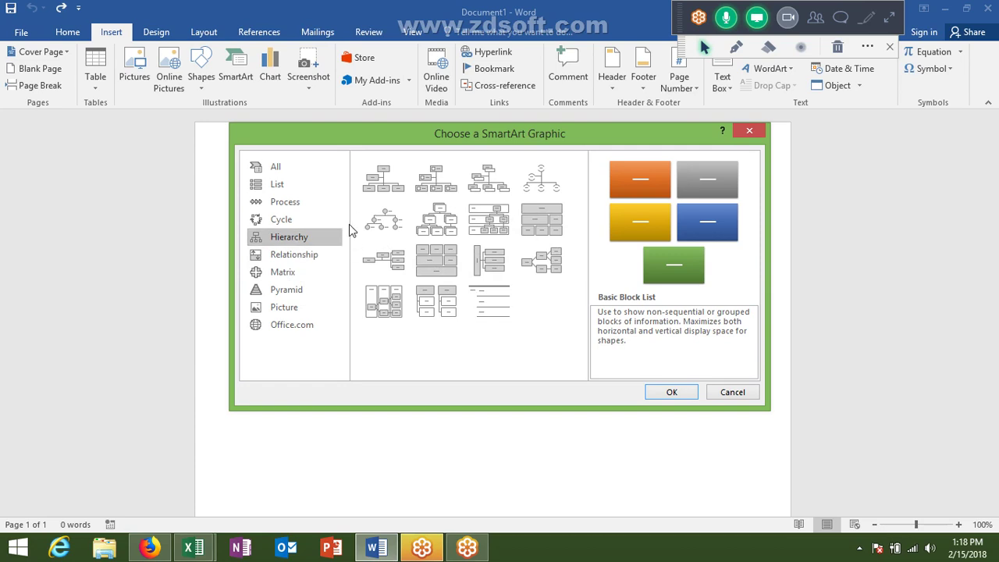
{"action": "left_click", "coordinate": [383, 179]}
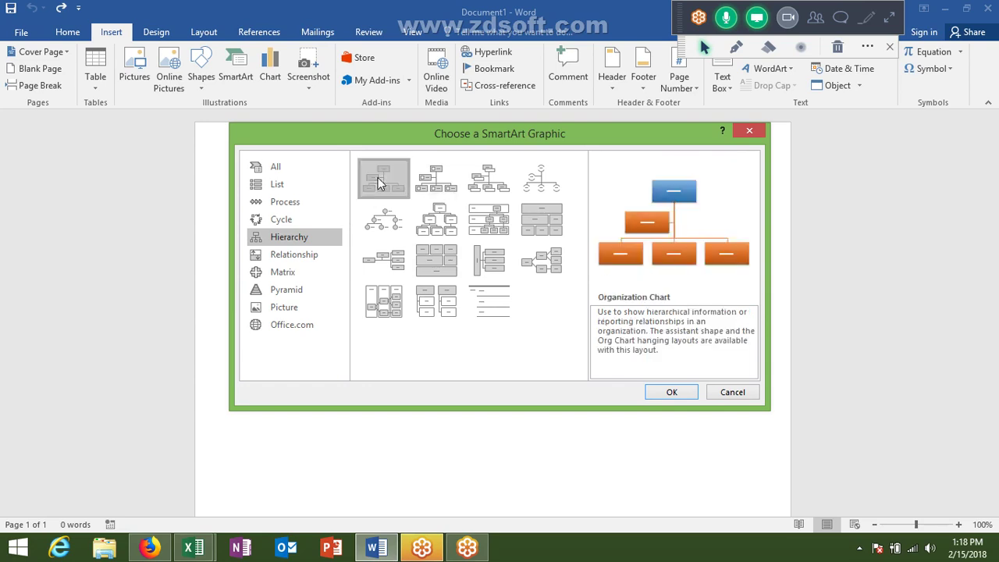
{"action": "left_click", "coordinate": [669, 393]}
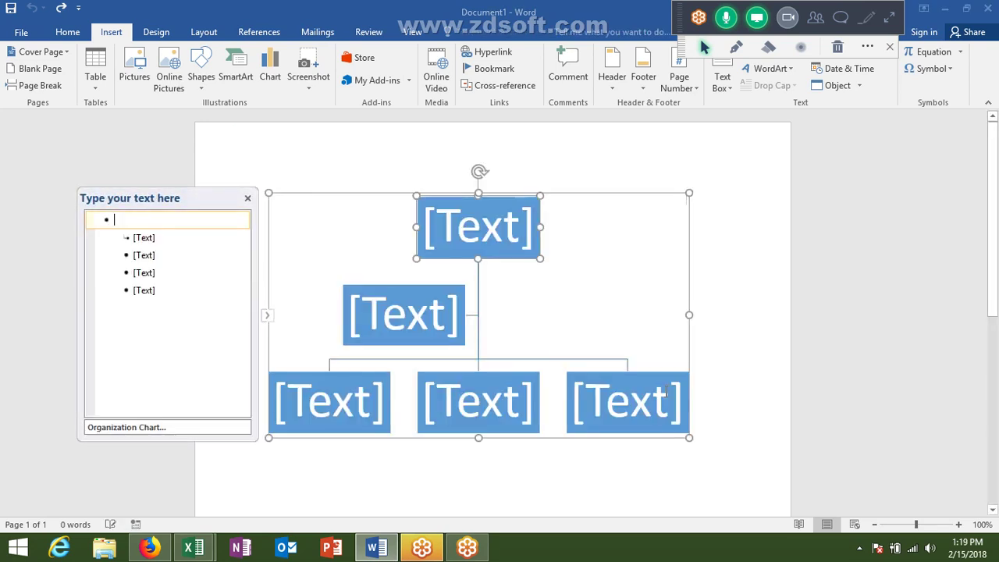
Type 'Share holder' in the top org chart box and 'BM' in the left-middle box.
{"action": "left_click", "coordinate": [502, 243]}
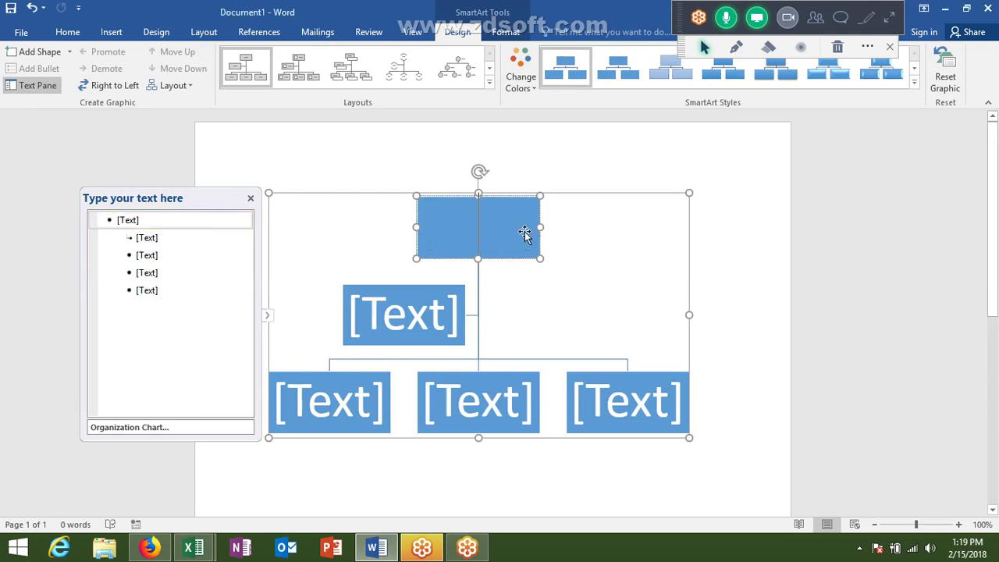
{"action": "type", "text": "Share"}
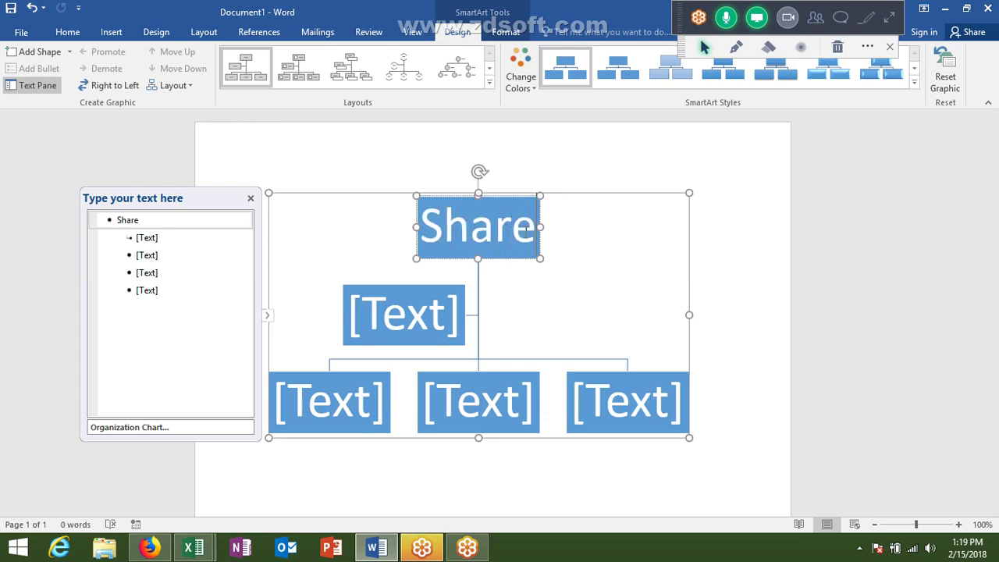
{"action": "type", "text": " hold"}
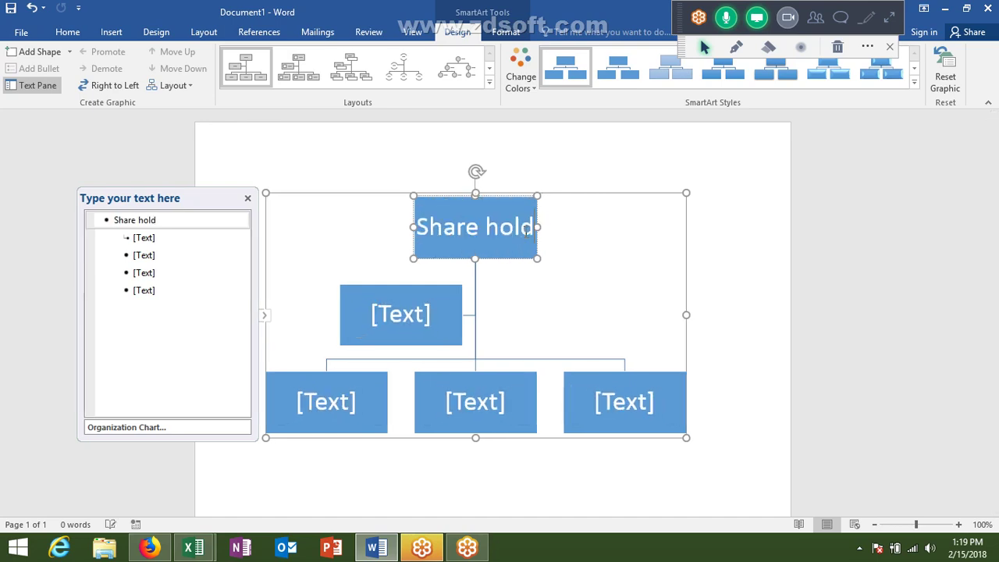
{"action": "type", "text": "er"}
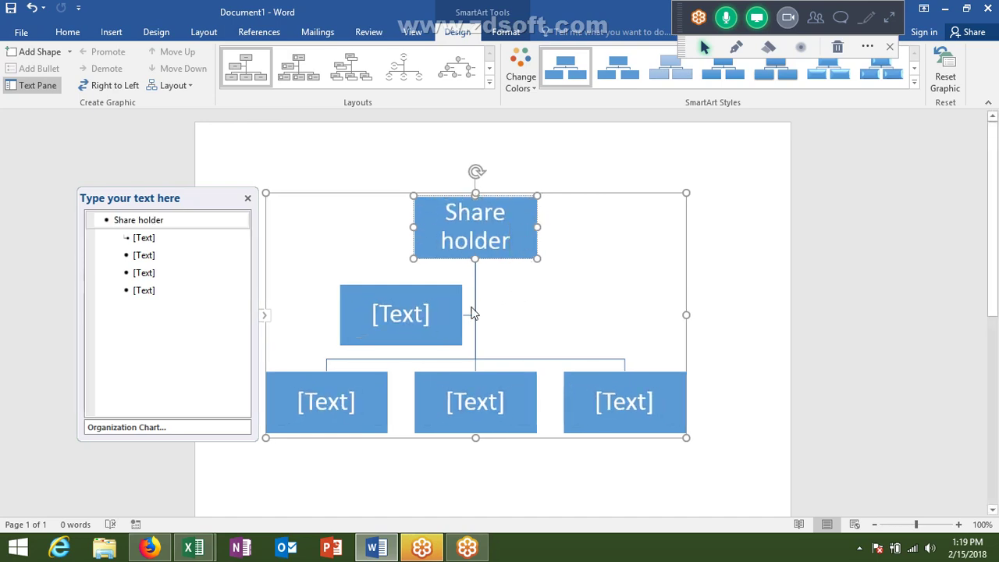
{"action": "left_click", "coordinate": [458, 314]}
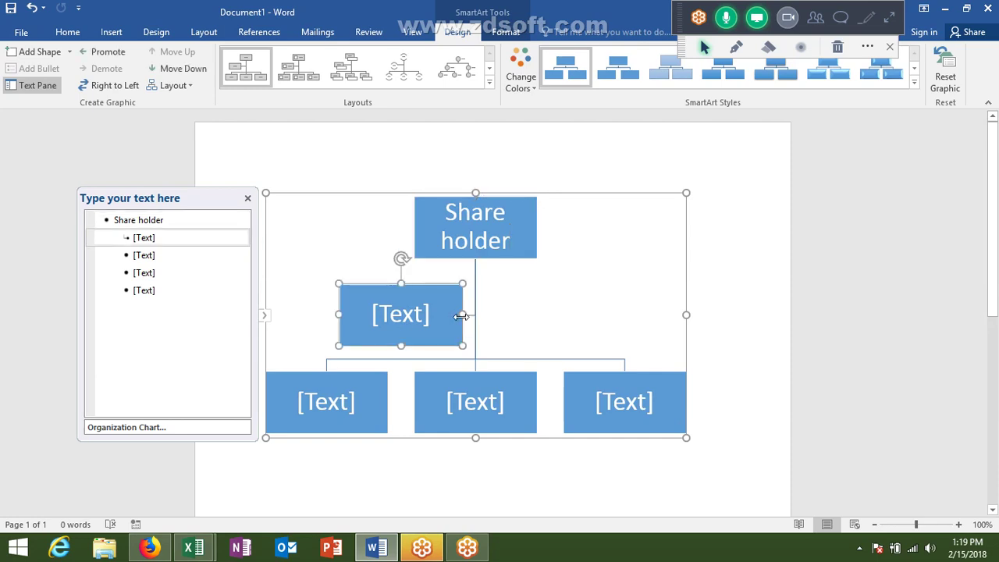
{"action": "left_click", "coordinate": [423, 312]}
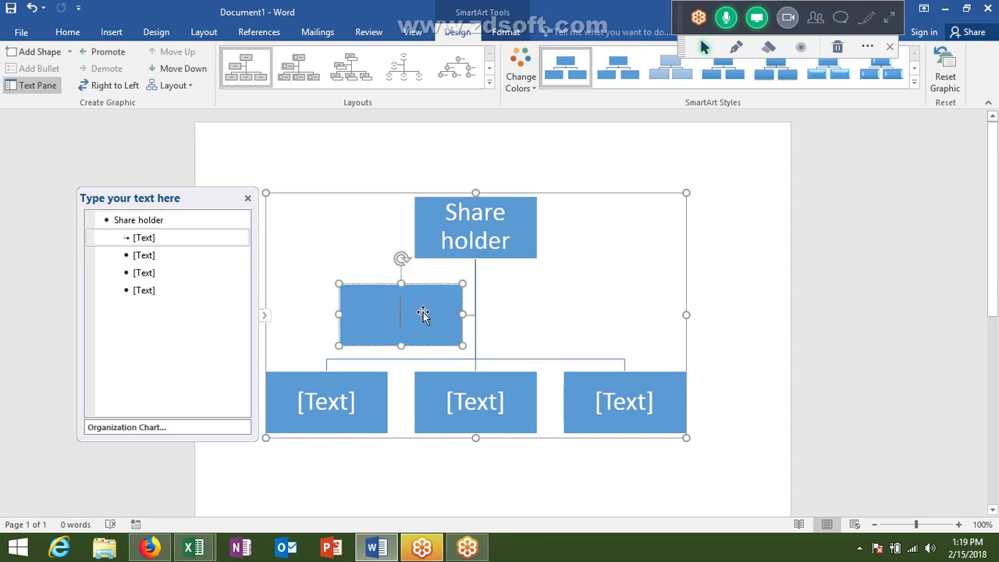
{"action": "type", "text": "BM"}
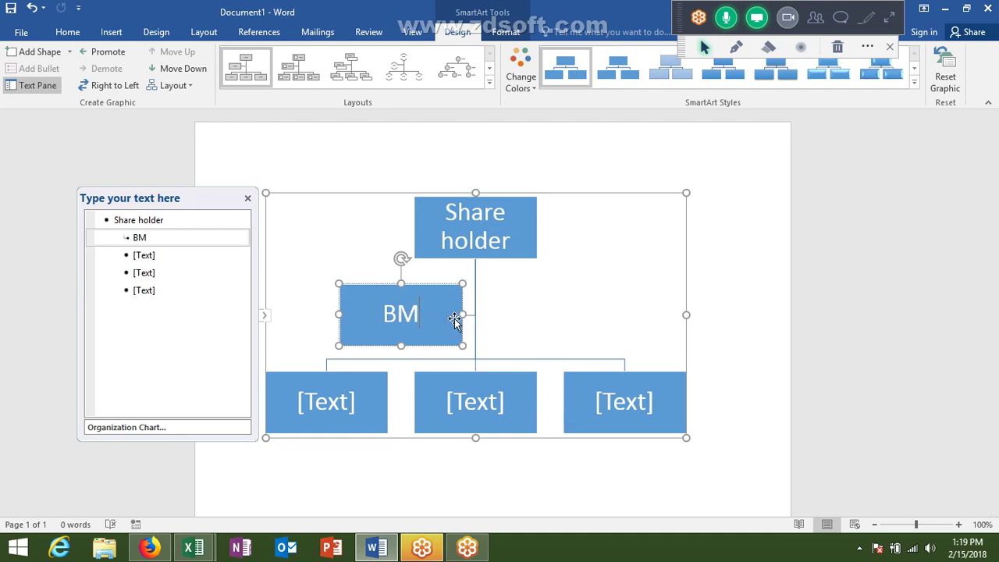
{"action": "left_click", "coordinate": [483, 335]}
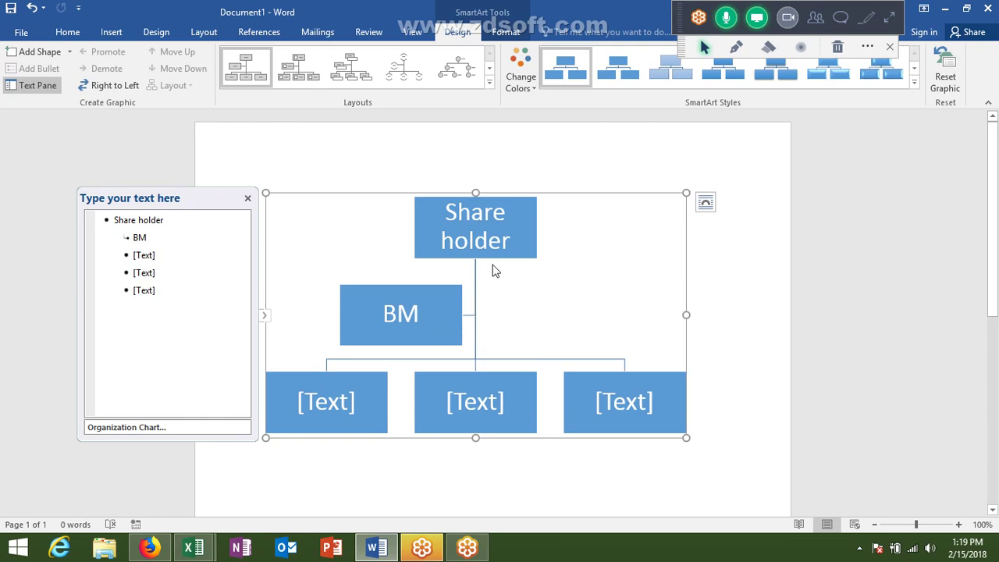
{"action": "left_click", "coordinate": [461, 295]}
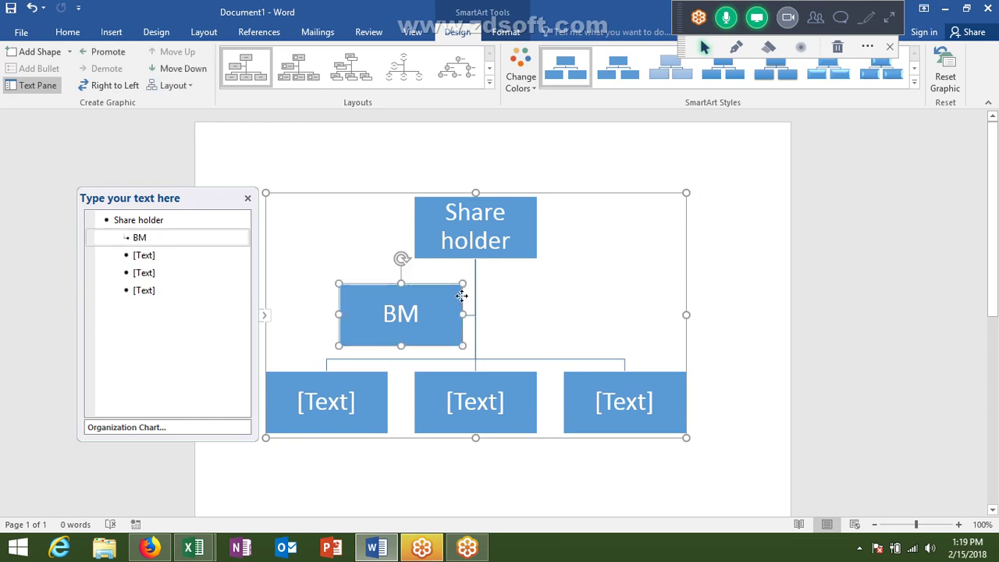
Add a shape after BM and label it 'chairmen', correcting a typo.
{"action": "right_click", "coordinate": [463, 298]}
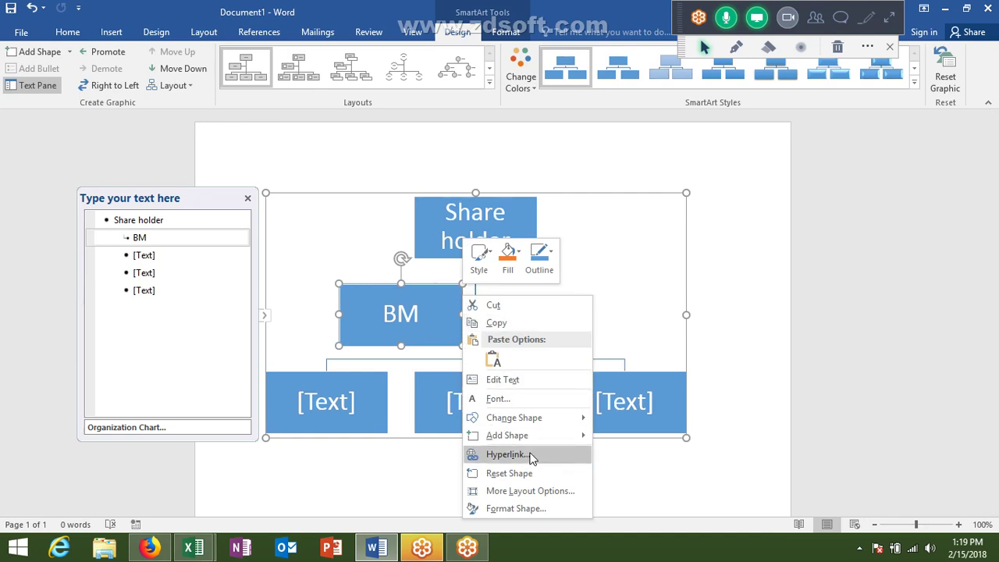
{"action": "mouse_move", "coordinate": [536, 437]}
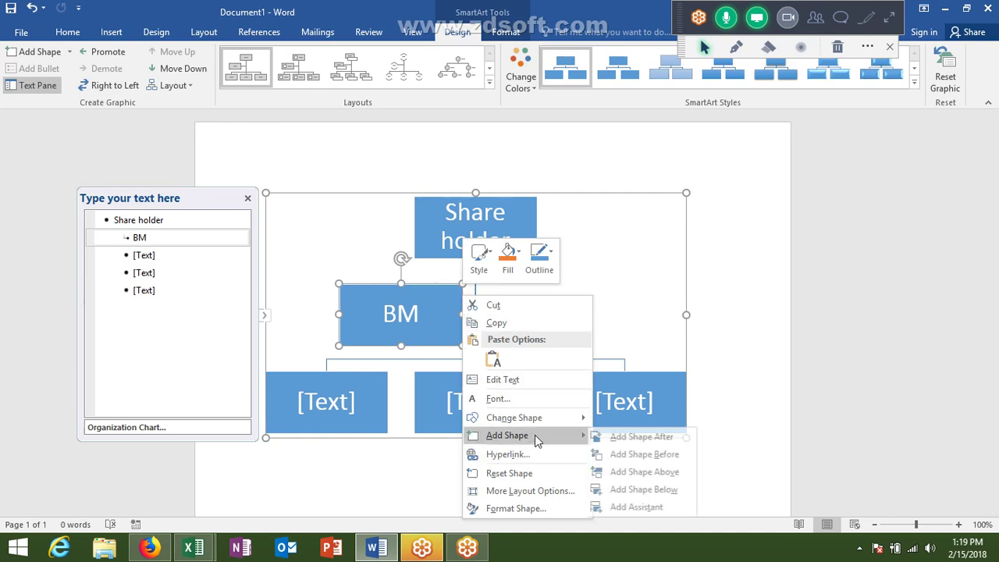
{"action": "left_click", "coordinate": [616, 436]}
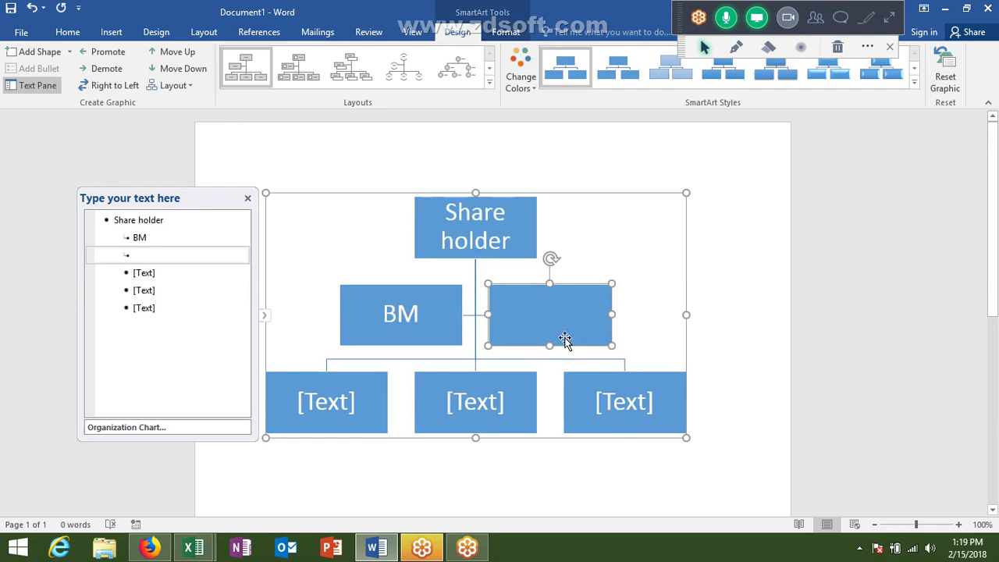
{"action": "type", "text": "cha"}
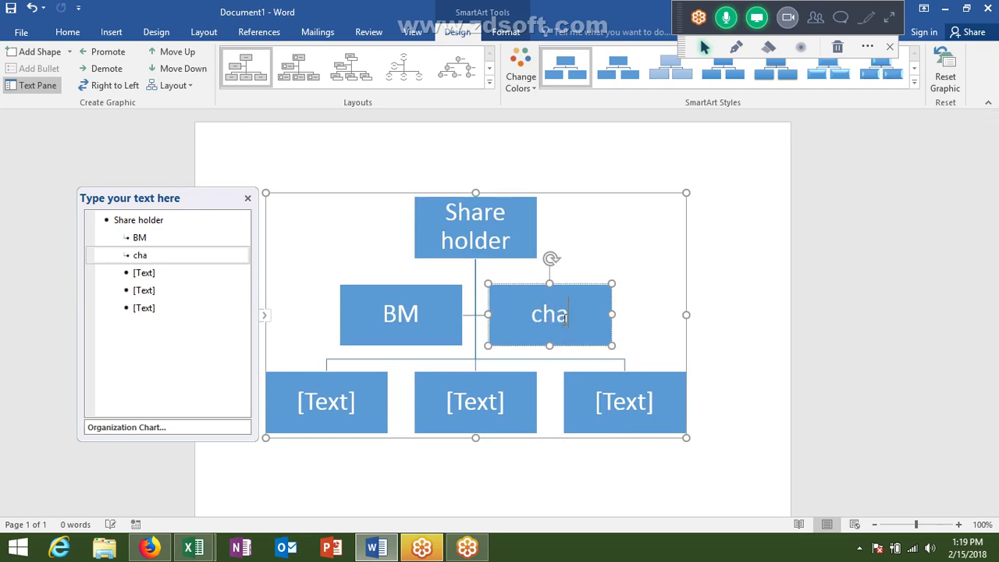
{"action": "type", "text": "irm"}
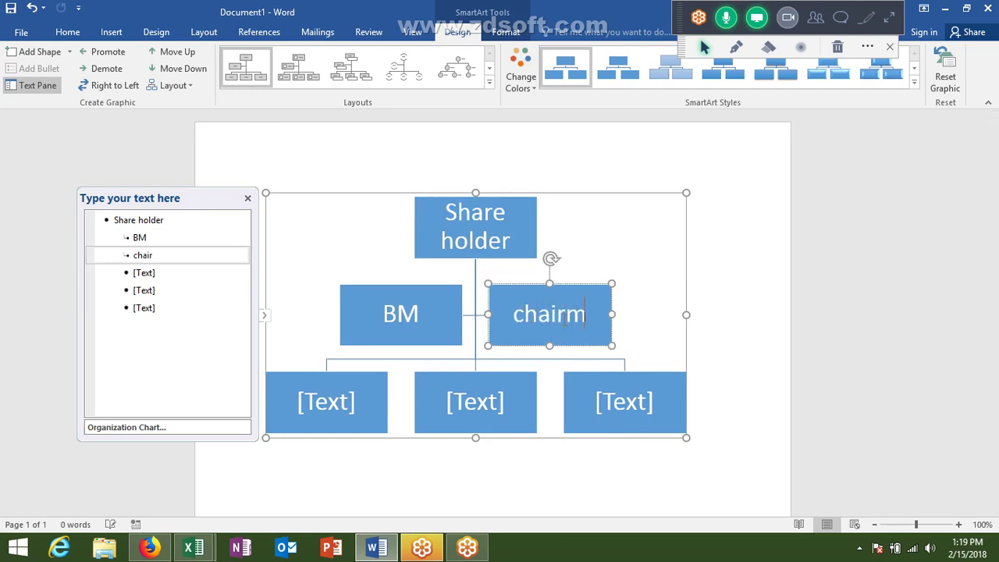
{"action": "type", "text": "et"}
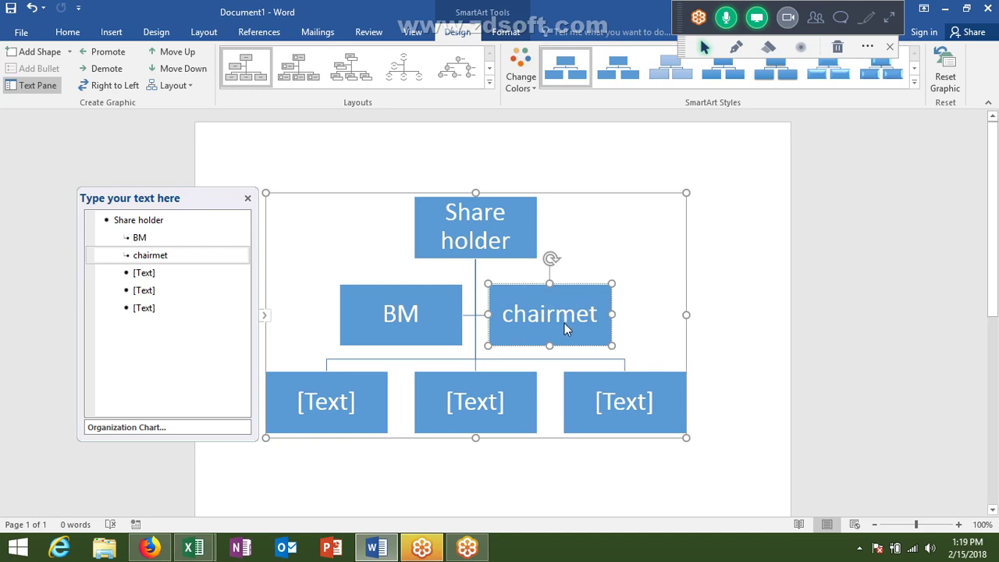
{"action": "key", "text": "BackSpace"}
{"action": "type", "text": "n"}
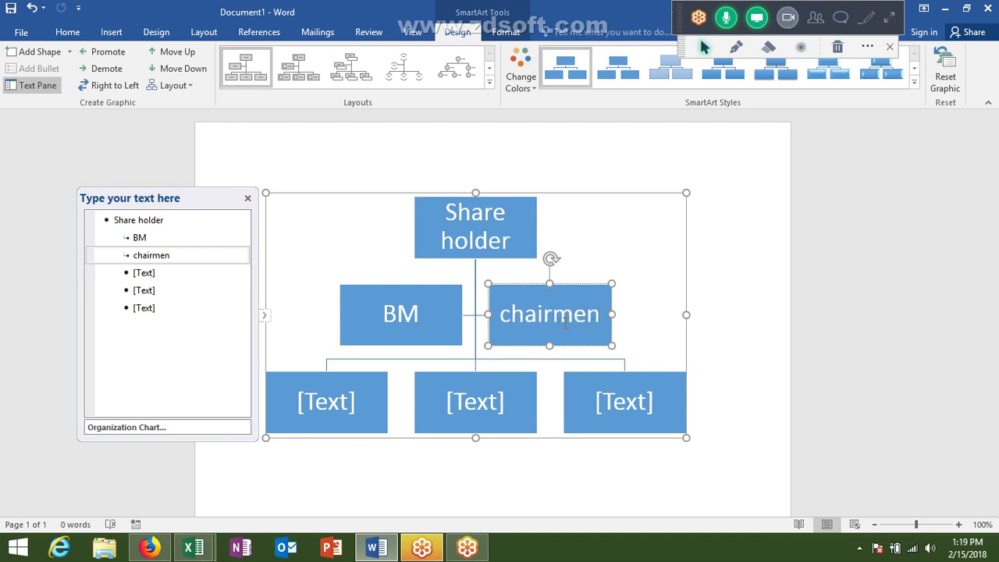
{"action": "left_click", "coordinate": [489, 362]}
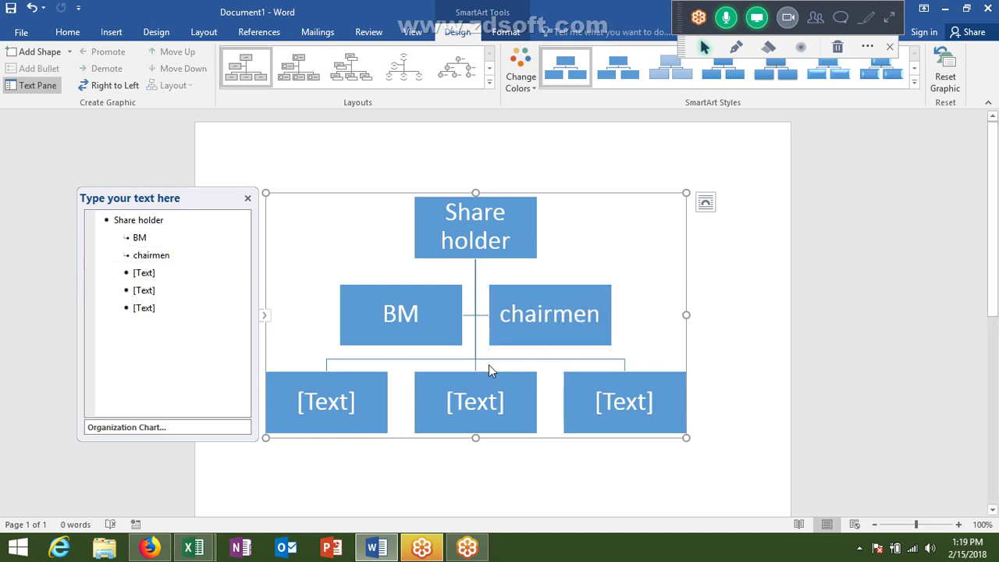
Type 'Director' into each of the three bottom-row boxes.
{"action": "left_click", "coordinate": [372, 411]}
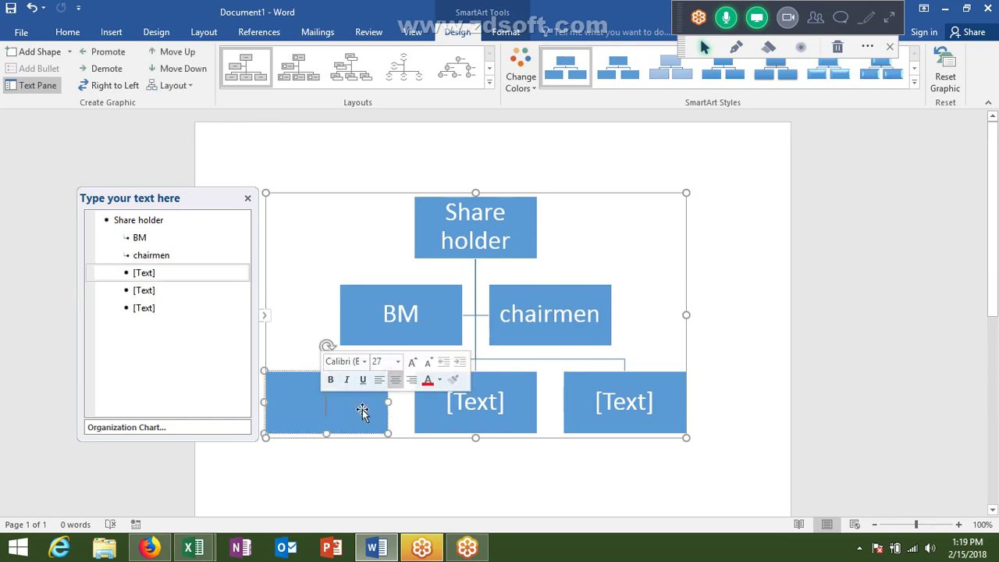
{"action": "type", "text": "Dire"}
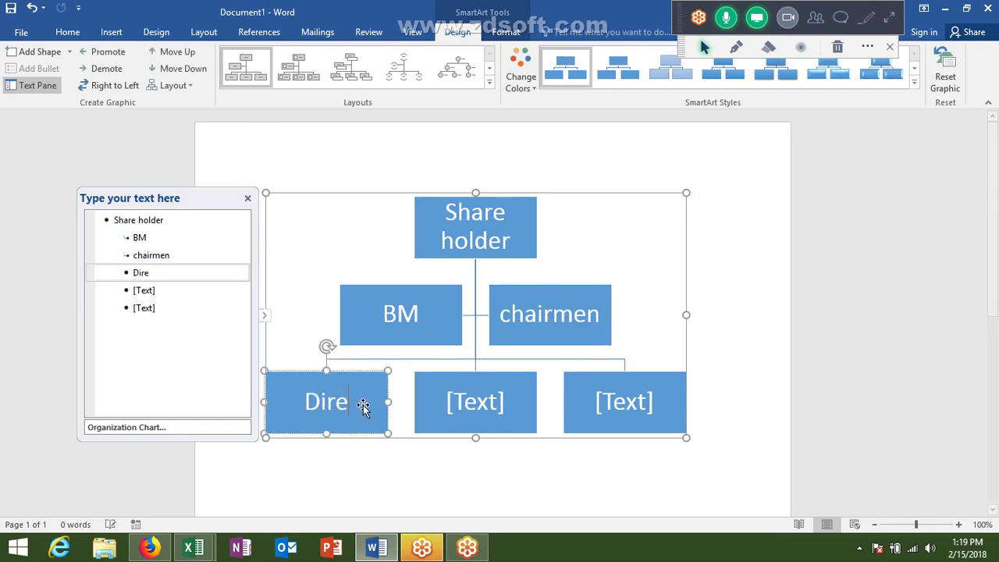
{"action": "type", "text": "ctor"}
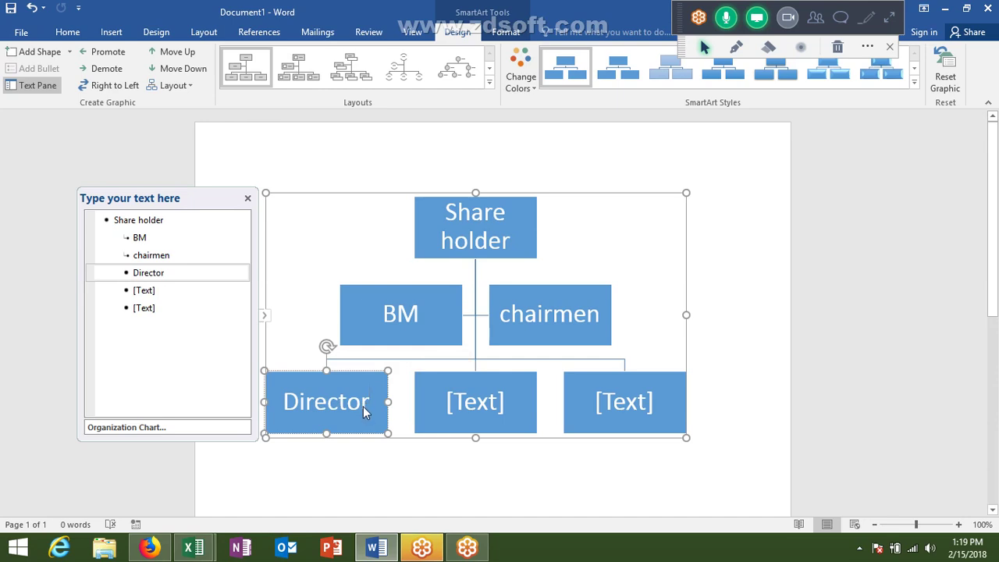
{"action": "left_click", "coordinate": [441, 383]}
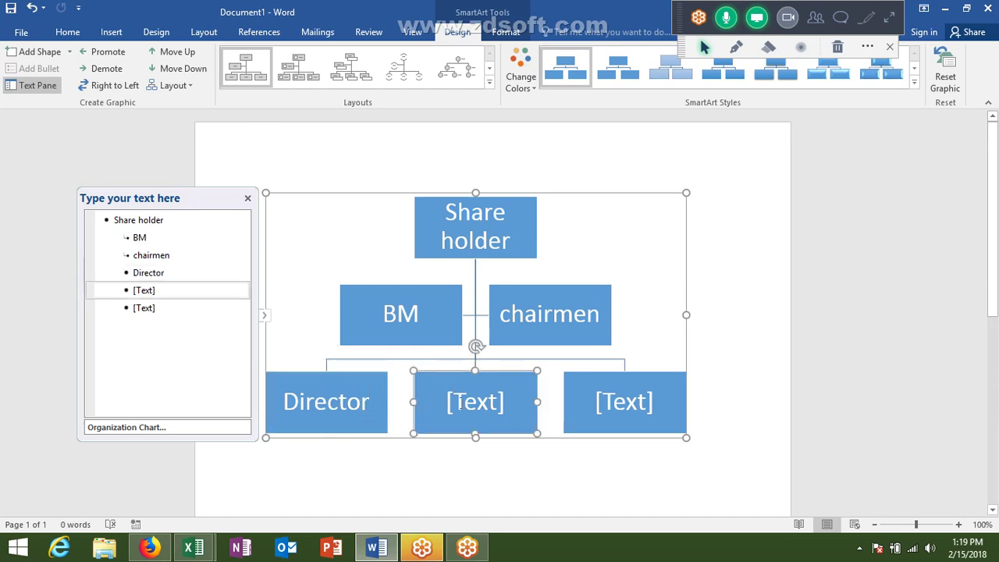
{"action": "left_click", "coordinate": [473, 411]}
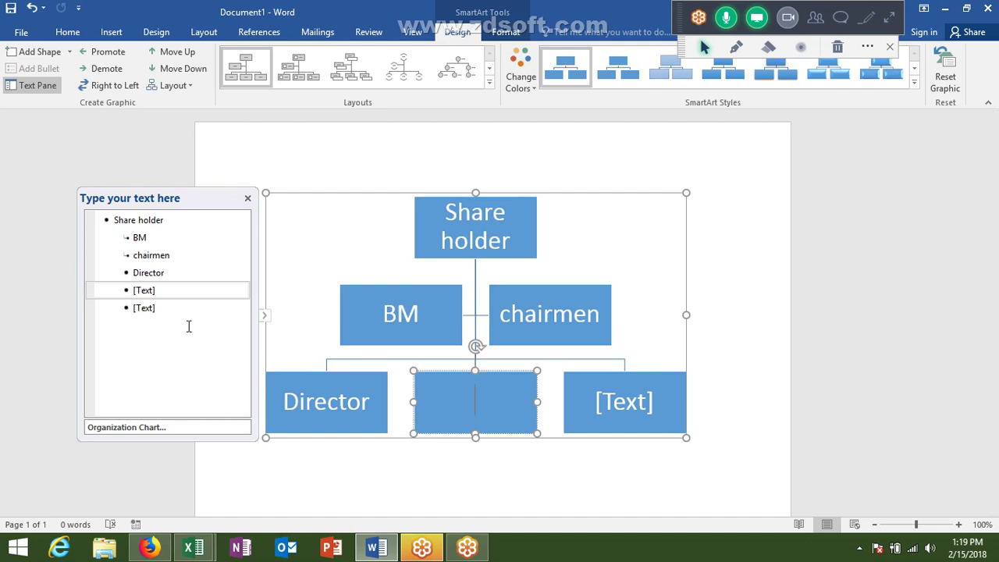
{"action": "type", "text": "Dire"}
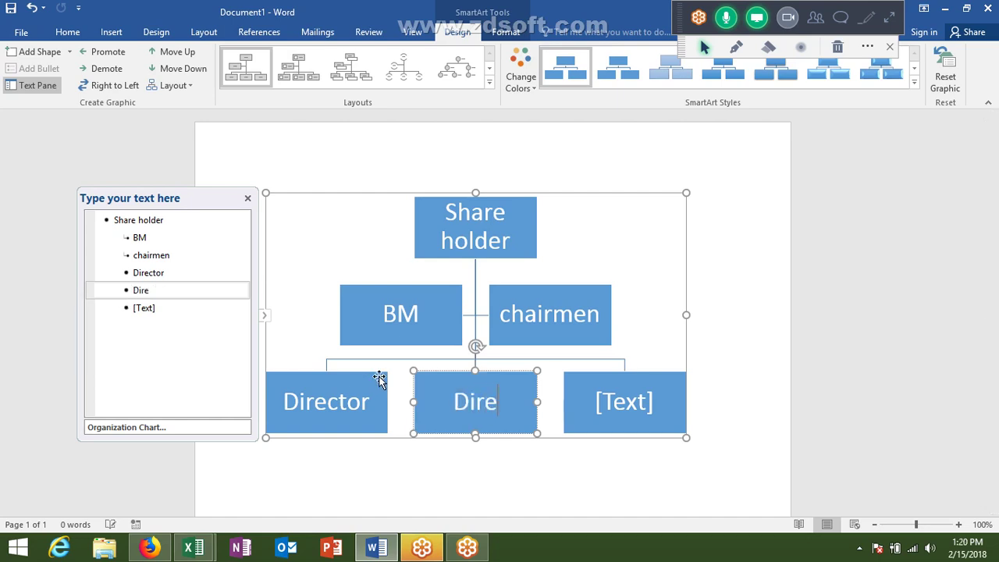
{"action": "type", "text": "ctor"}
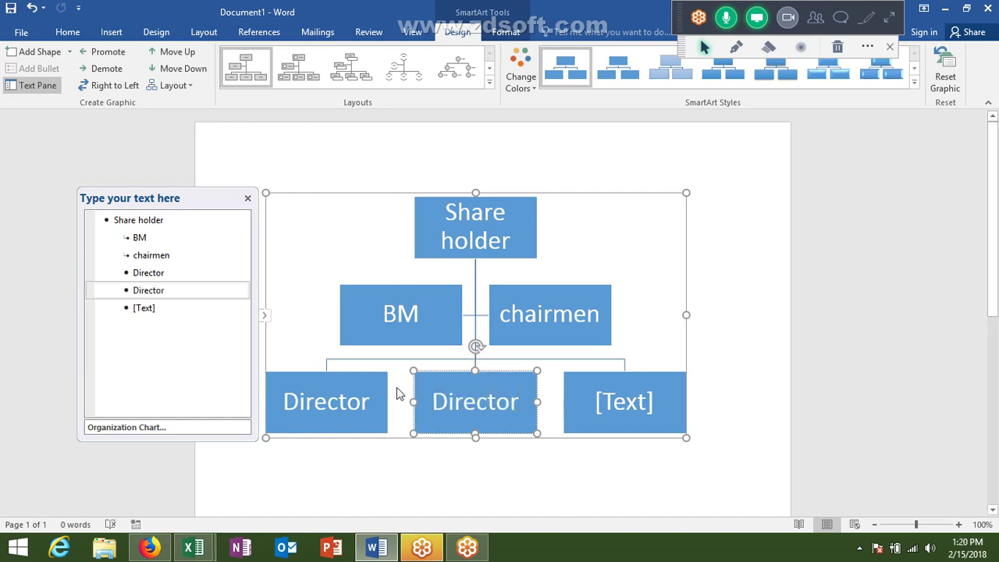
{"action": "left_click", "coordinate": [628, 402]}
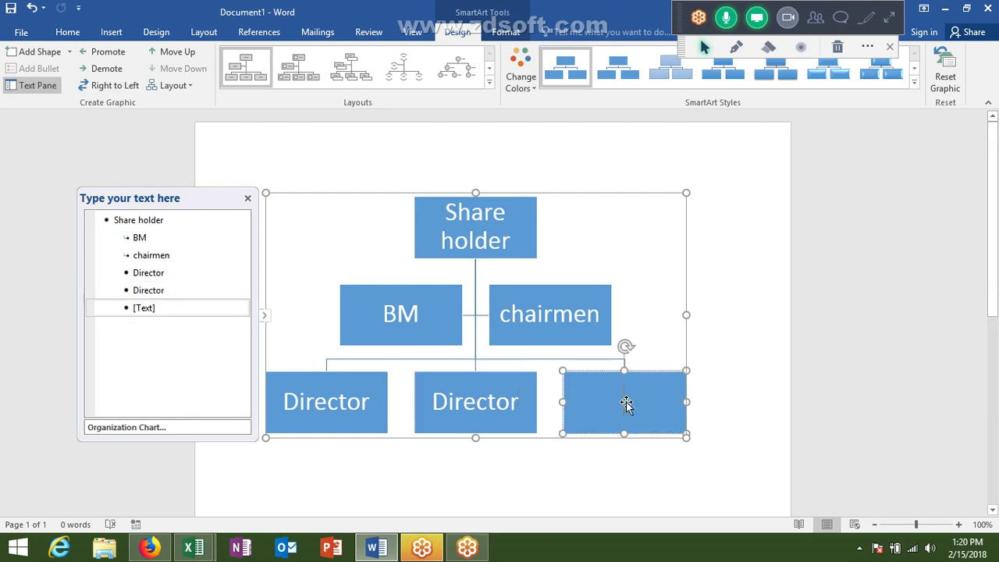
{"action": "left_click", "coordinate": [626, 404]}
{"action": "type", "text": "Dire"}
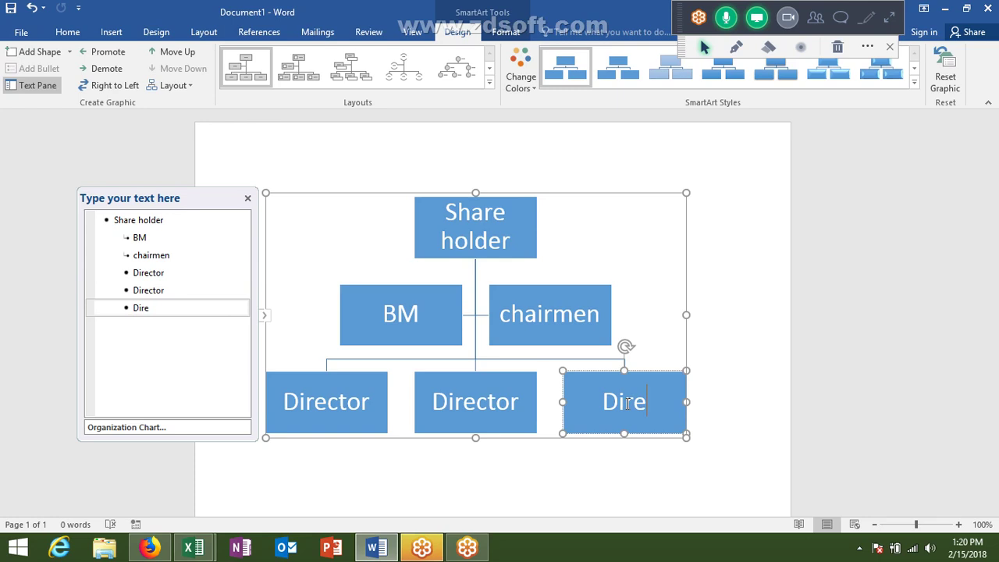
{"action": "type", "text": "ct"}
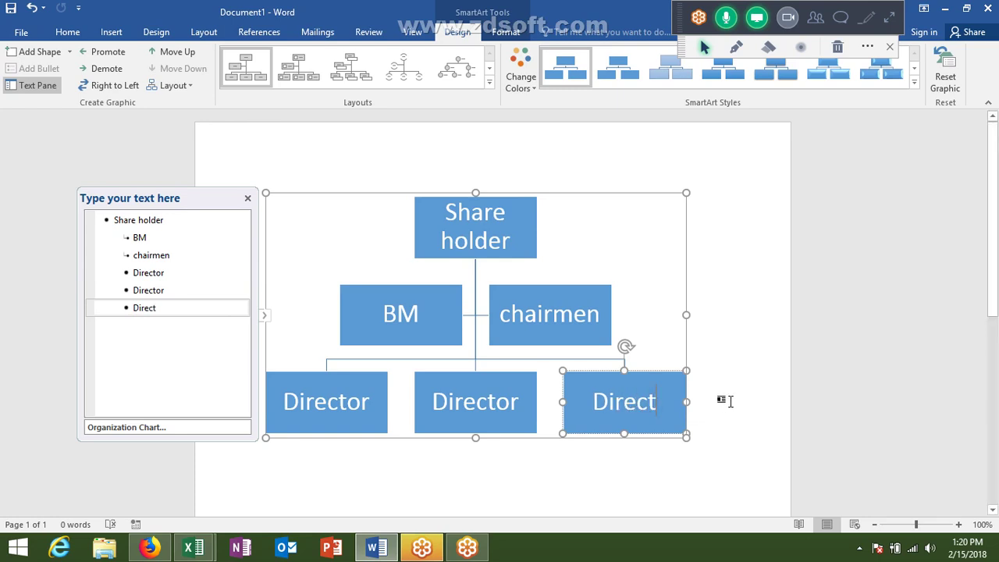
{"action": "type", "text": "or"}
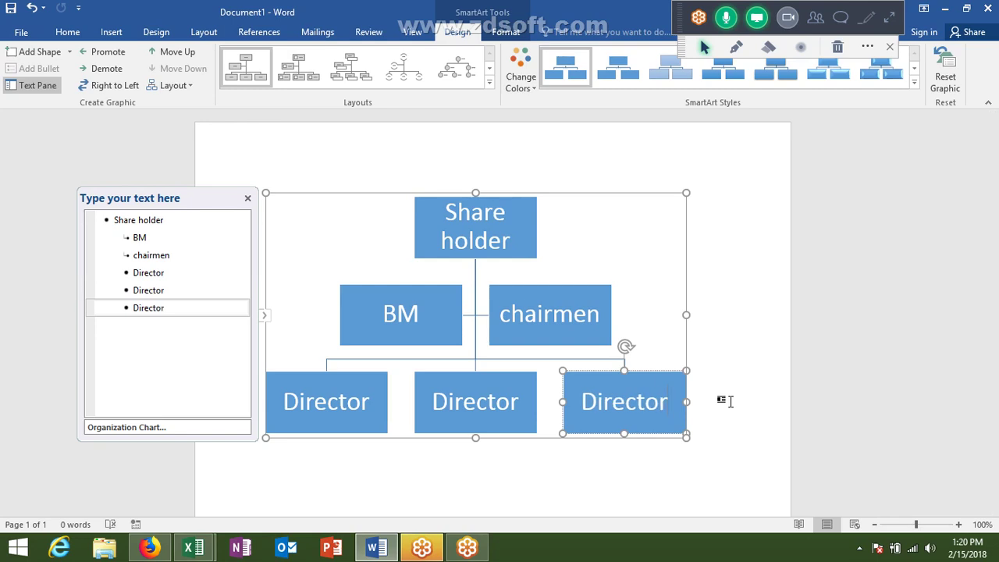
Replace the middle bottom box's text with 'VP'.
{"action": "double_click", "coordinate": [498, 413]}
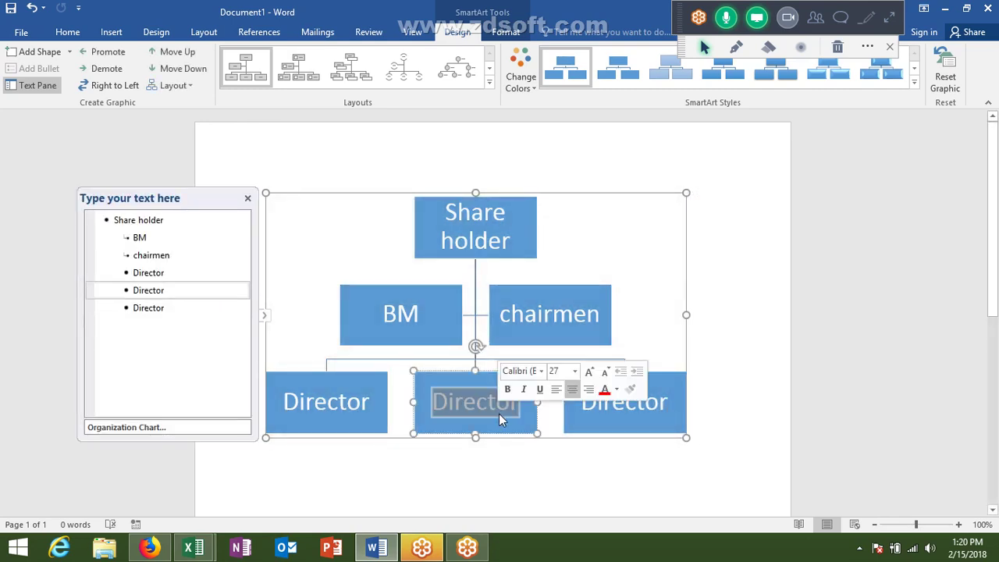
{"action": "left_click", "coordinate": [507, 414]}
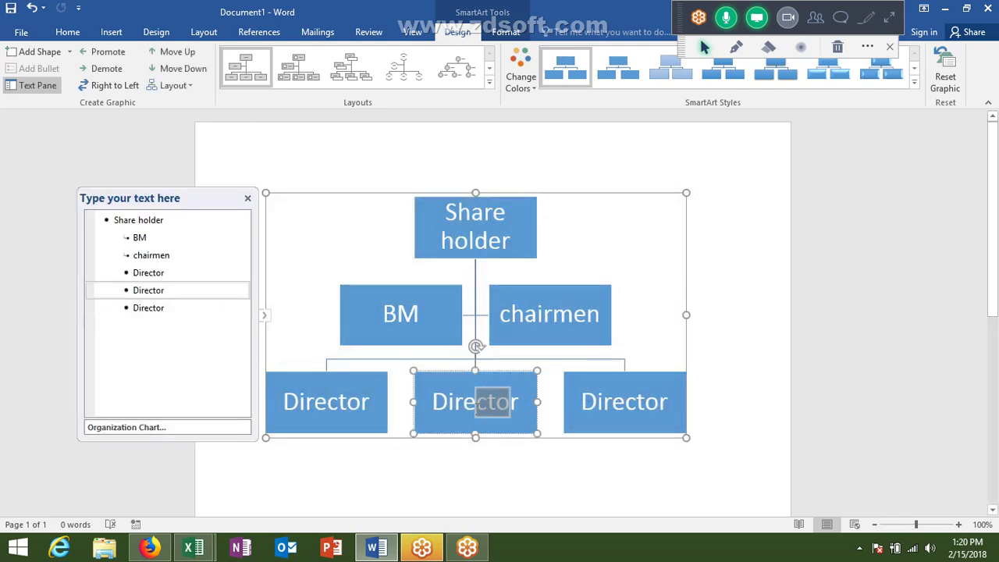
{"action": "left_click_drag", "start_coordinate": [515, 410], "coordinate": [438, 415]}
{"action": "key", "text": "Delete"}
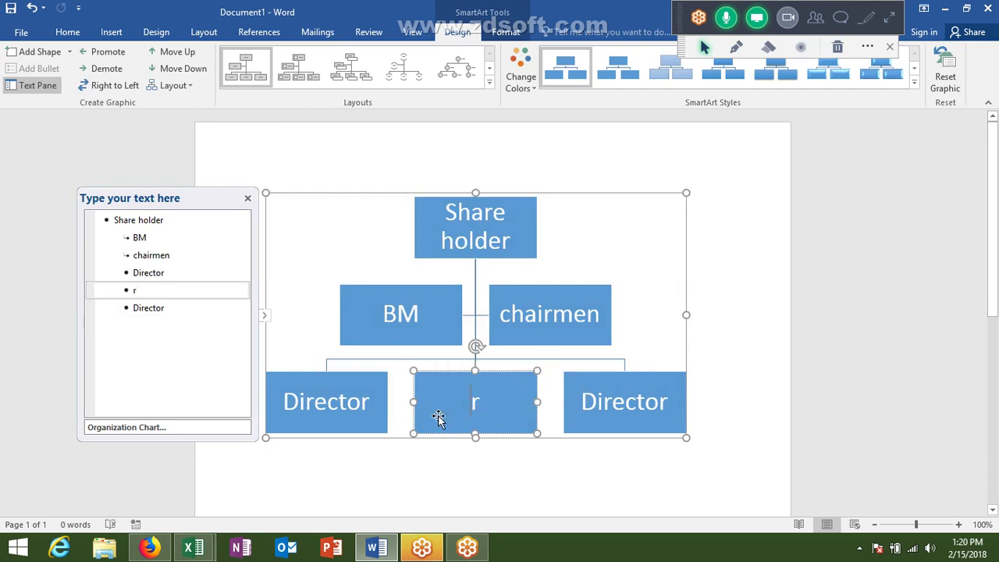
{"action": "type", "text": "VP"}
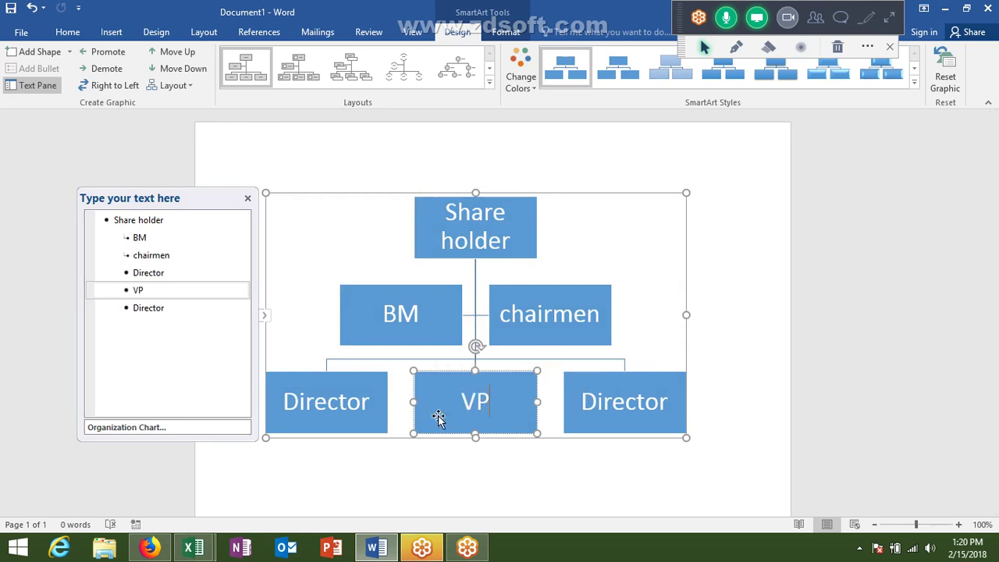
{"action": "left_click", "coordinate": [601, 414]}
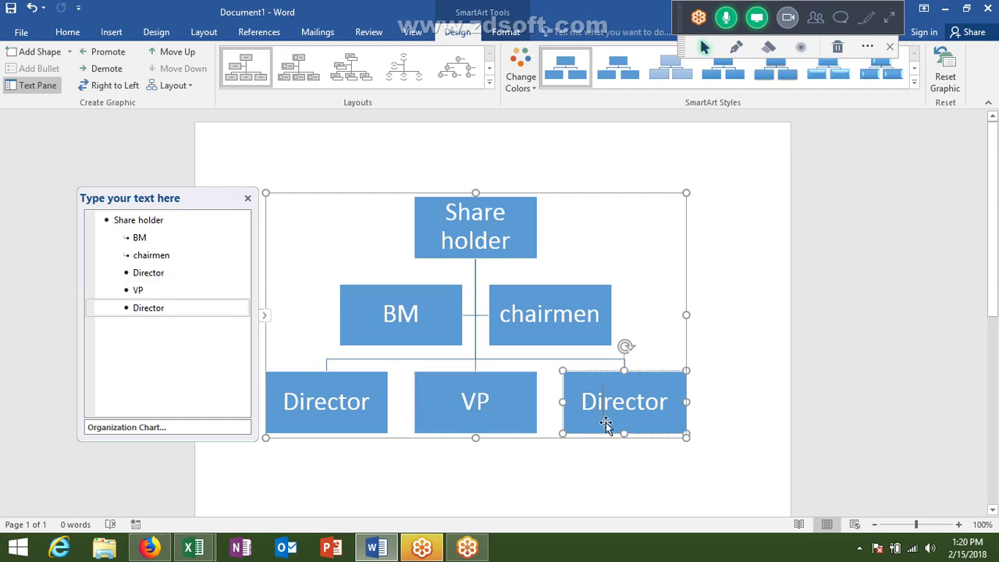
{"action": "scroll", "coordinate": [410, 368], "scroll_direction": "down", "scroll_amount": 3}
{"action": "left_click", "coordinate": [301, 324]}
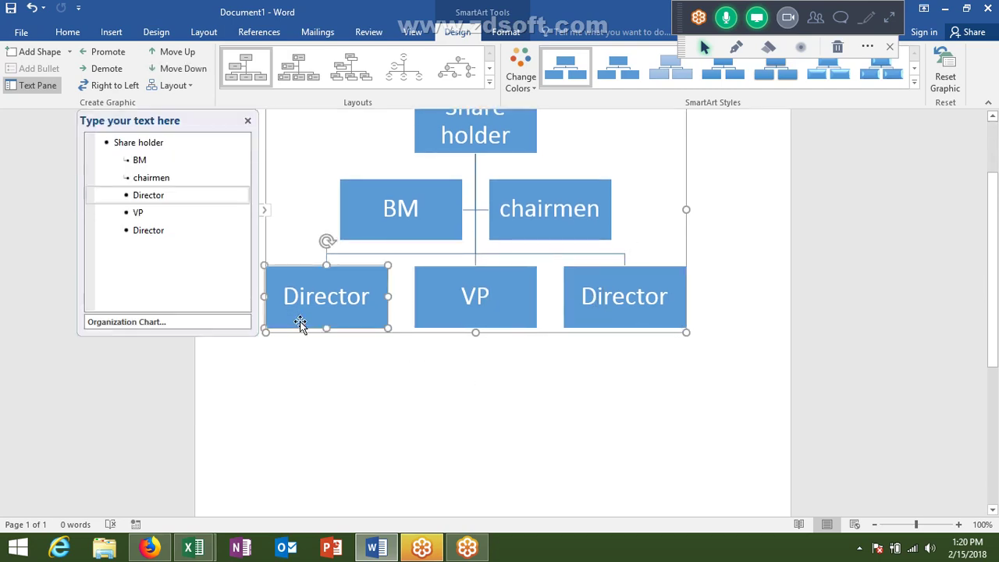
Add a 'Manager' box below the left Director, removing an accidentally added side box.
{"action": "right_click", "coordinate": [300, 324]}
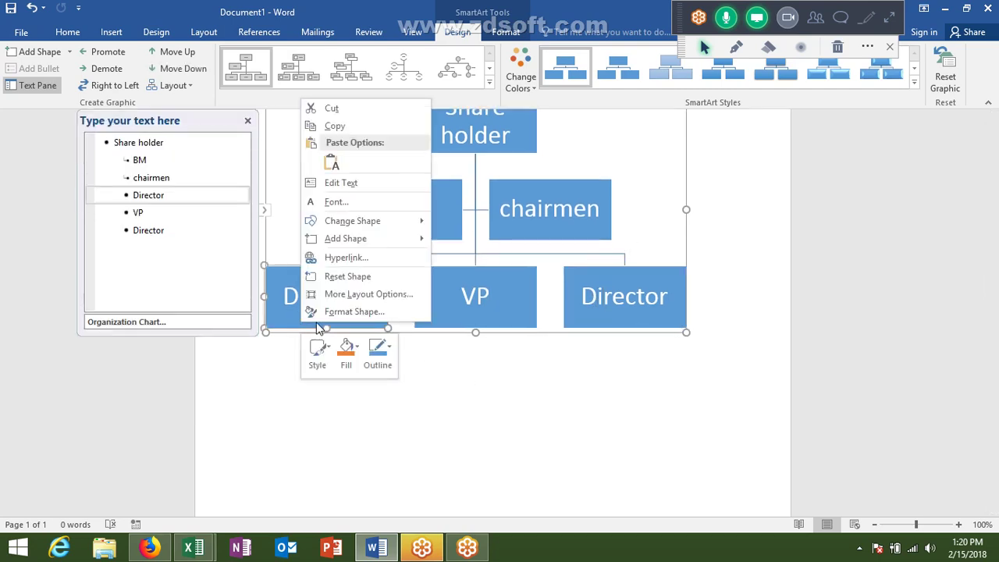
{"action": "mouse_move", "coordinate": [348, 238]}
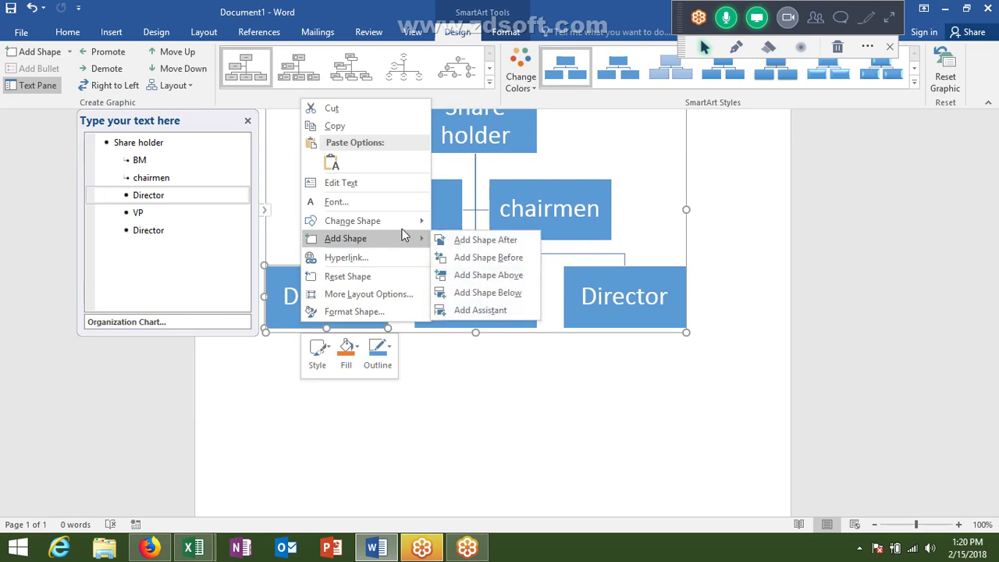
{"action": "left_click", "coordinate": [498, 244]}
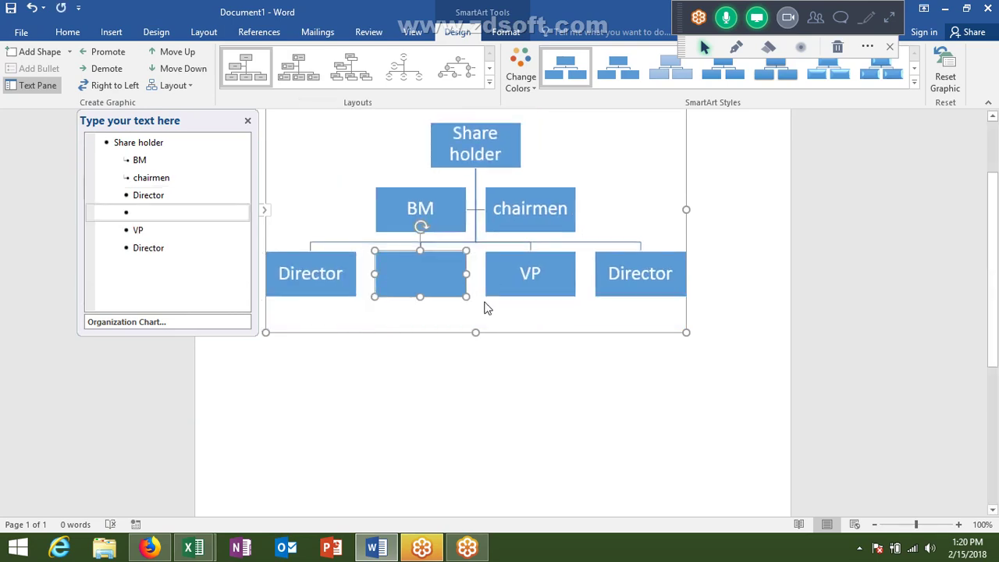
{"action": "key", "text": "Delete"}
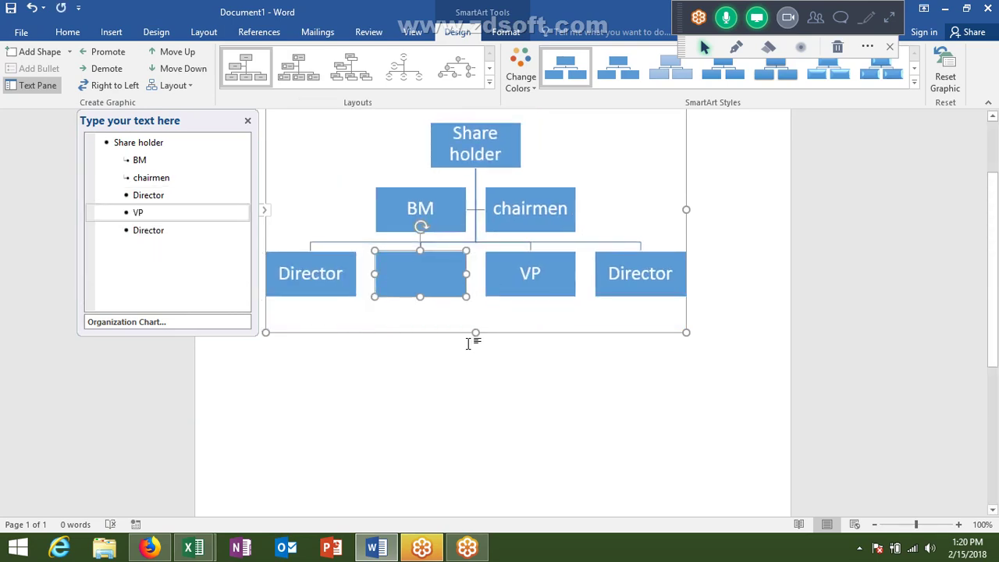
{"action": "right_click", "coordinate": [376, 298]}
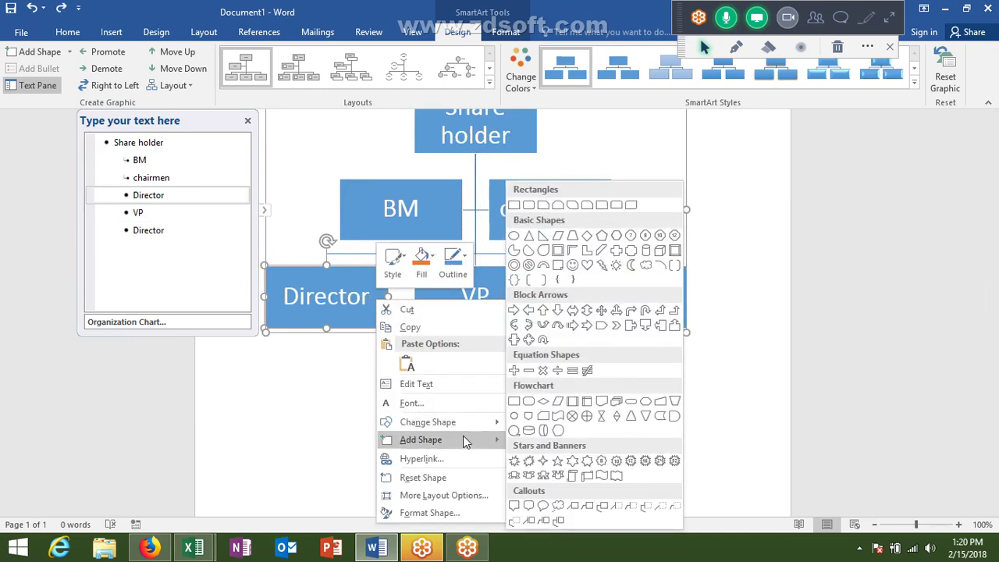
{"action": "mouse_move", "coordinate": [483, 440]}
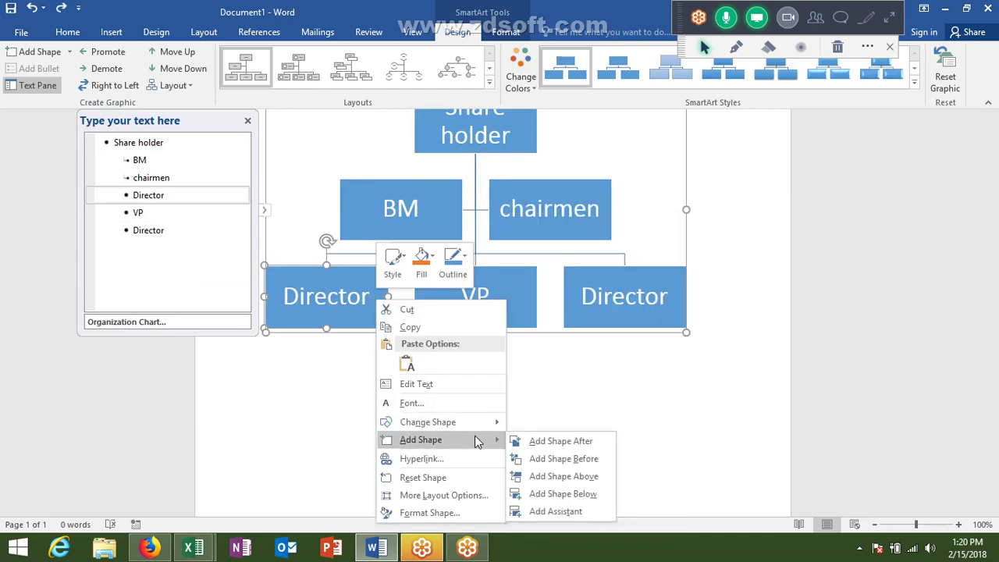
{"action": "left_click", "coordinate": [555, 494]}
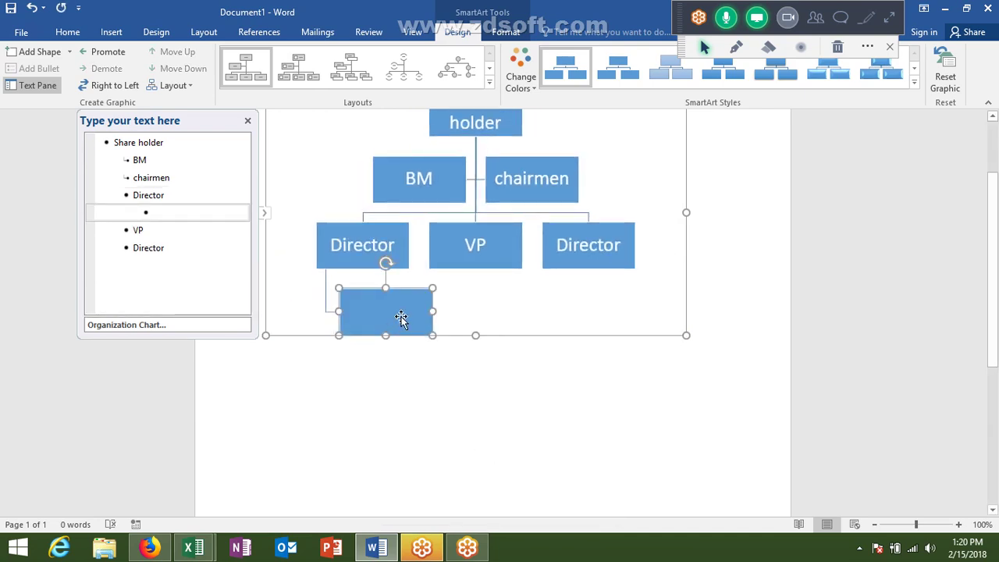
{"action": "type", "text": "Ma"}
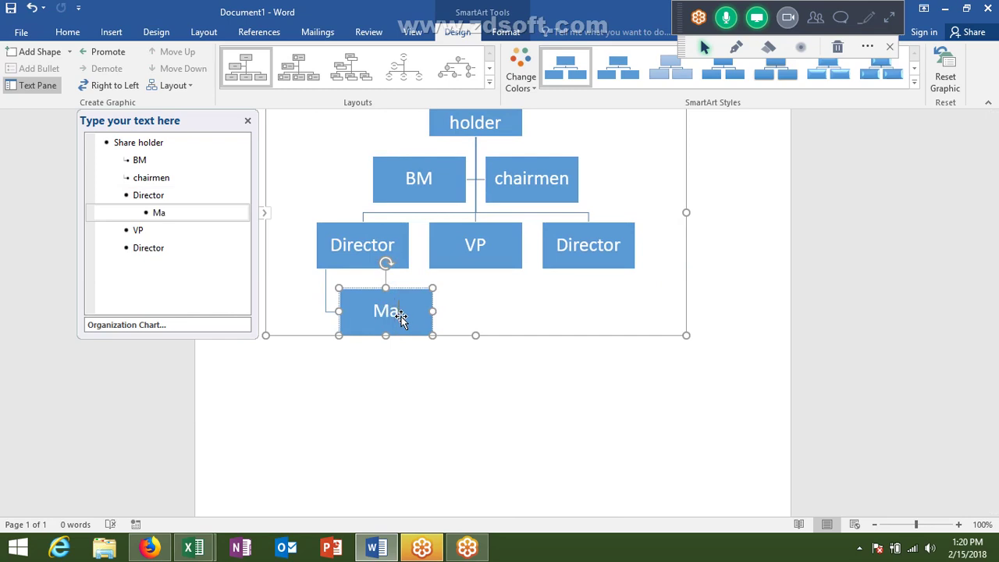
{"action": "type", "text": "nager"}
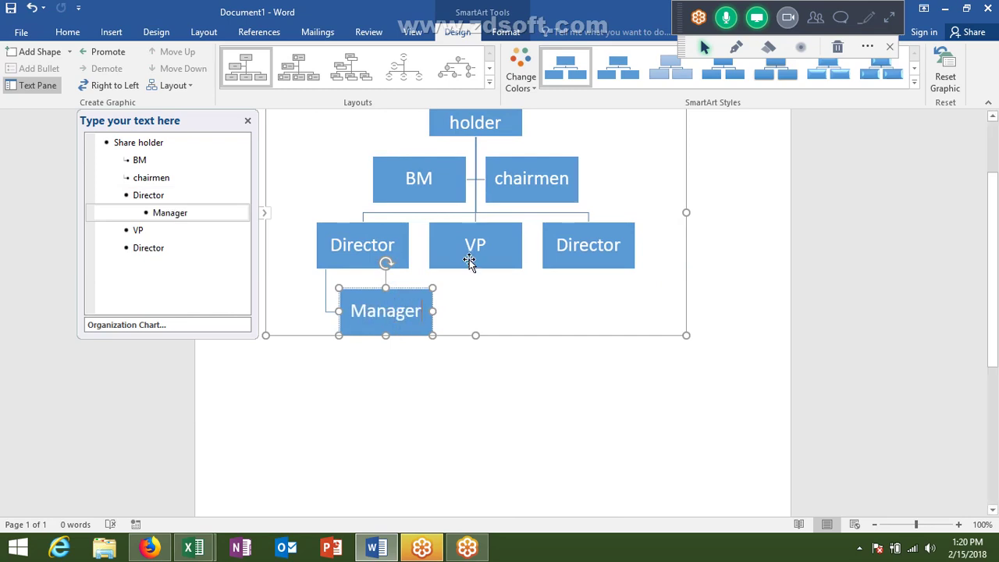
Add an 'Ast. VP' box below the VP box.
{"action": "left_click", "coordinate": [469, 261]}
{"action": "right_click", "coordinate": [469, 259]}
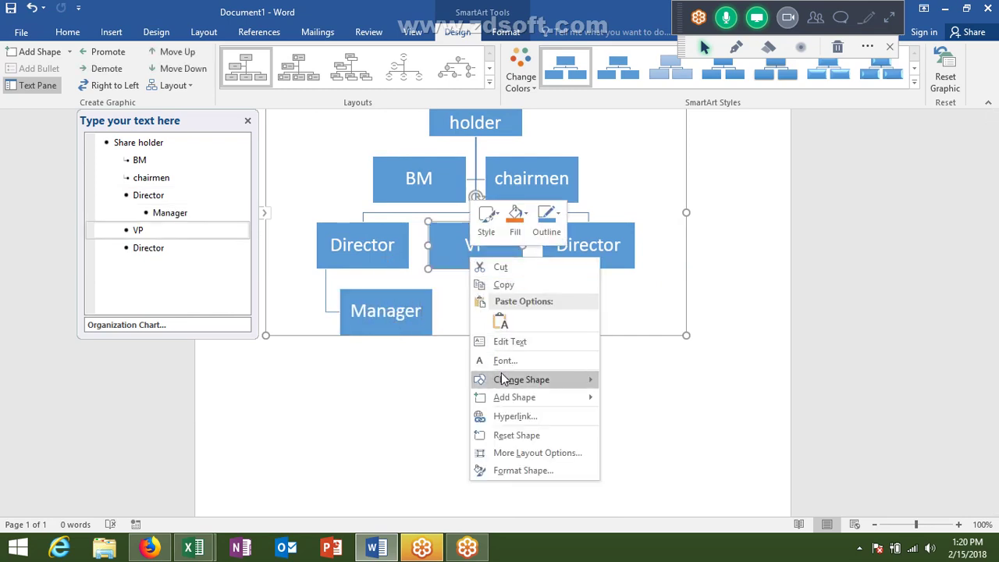
{"action": "mouse_move", "coordinate": [505, 384]}
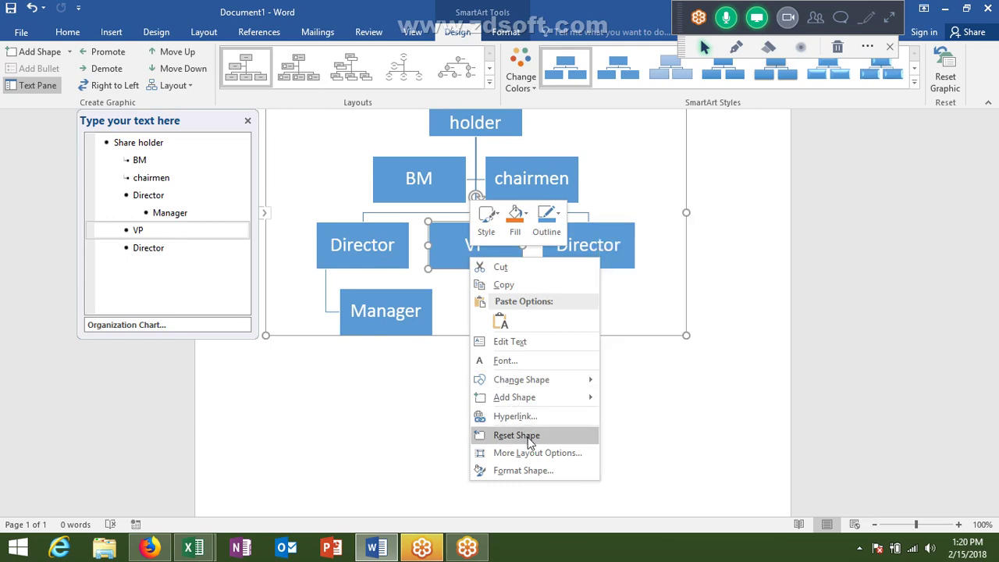
{"action": "mouse_move", "coordinate": [539, 391]}
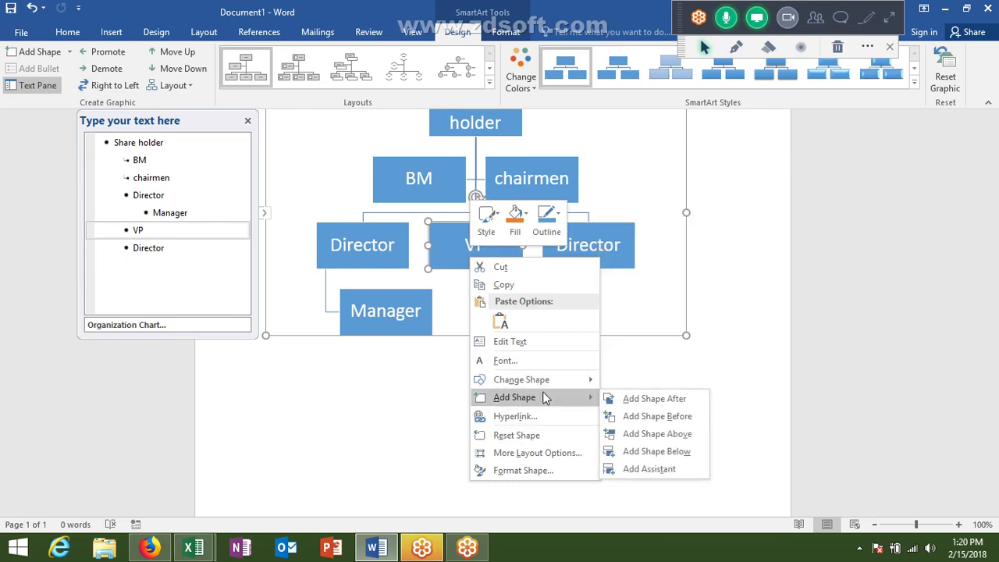
{"action": "left_click", "coordinate": [689, 449]}
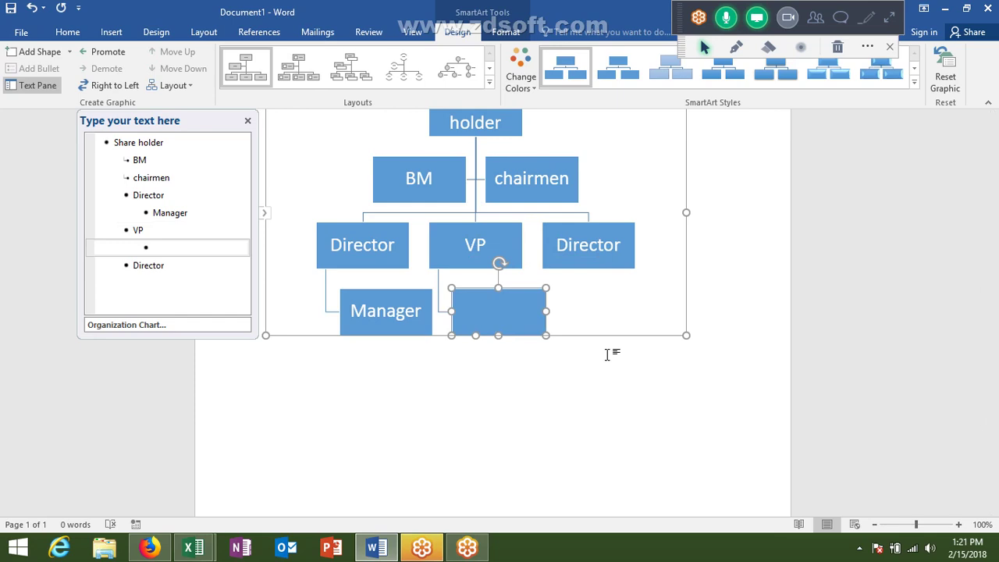
{"action": "type", "text": "As"}
{"action": "type", "text": "t."}
{"action": "type", "text": " VP"}
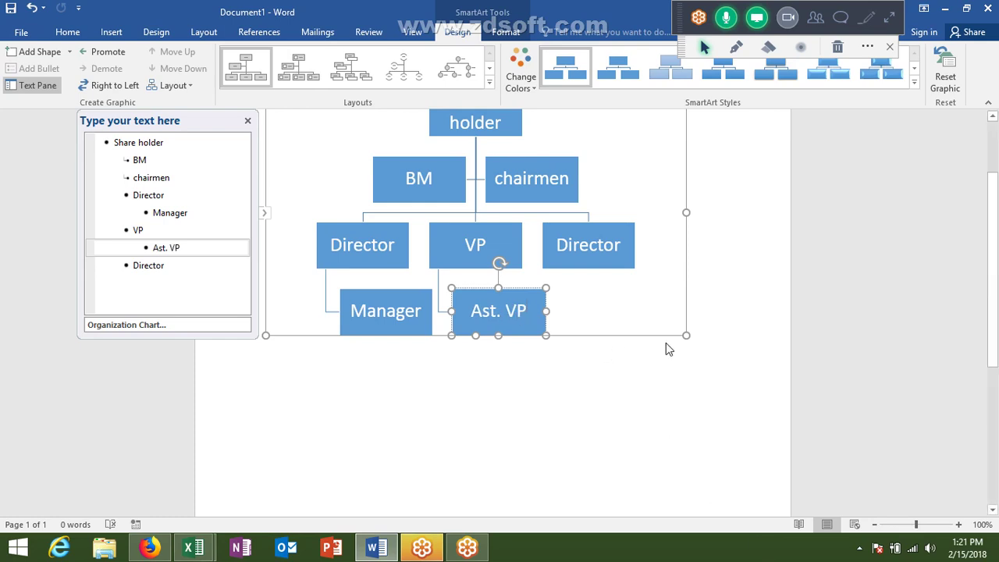
Add a 'Sr Manager' box below the right-hand Director box.
{"action": "left_click", "coordinate": [607, 263]}
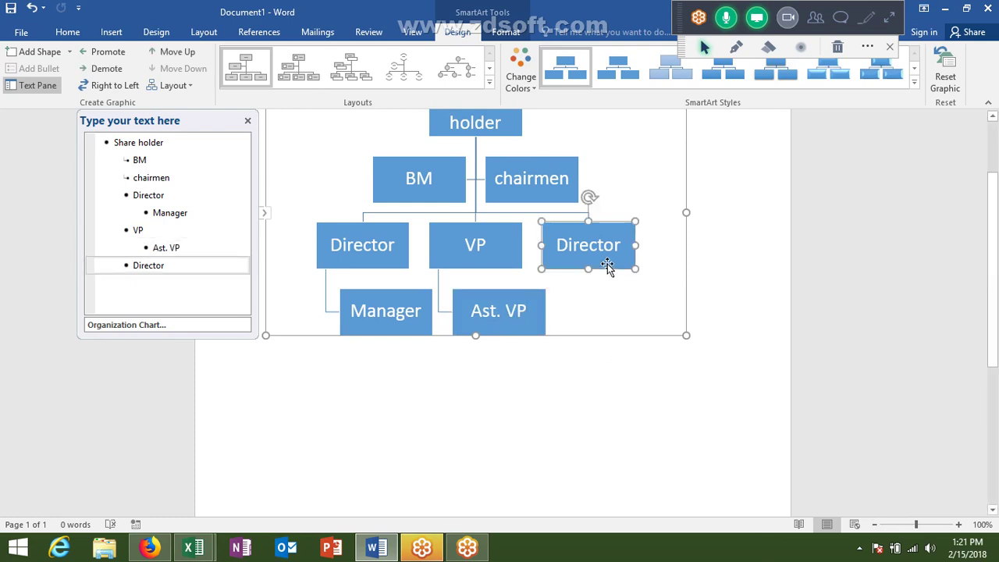
{"action": "right_click", "coordinate": [607, 264]}
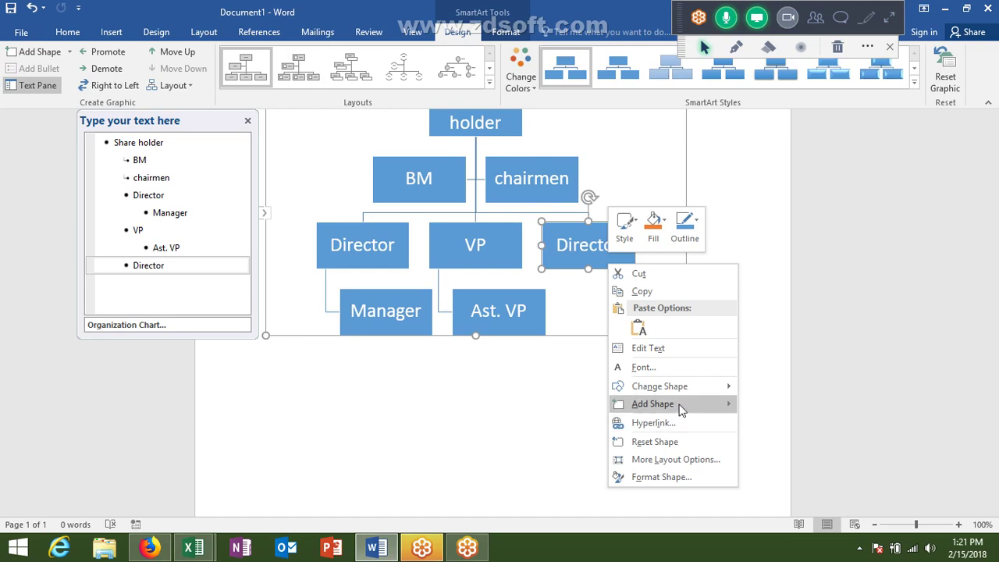
{"action": "mouse_move", "coordinate": [680, 406]}
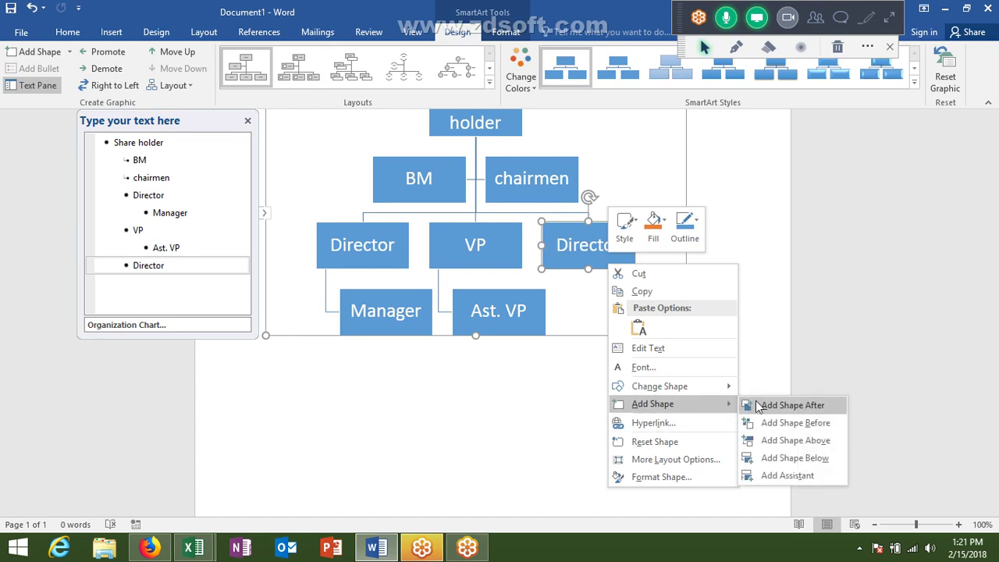
{"action": "left_click", "coordinate": [804, 460]}
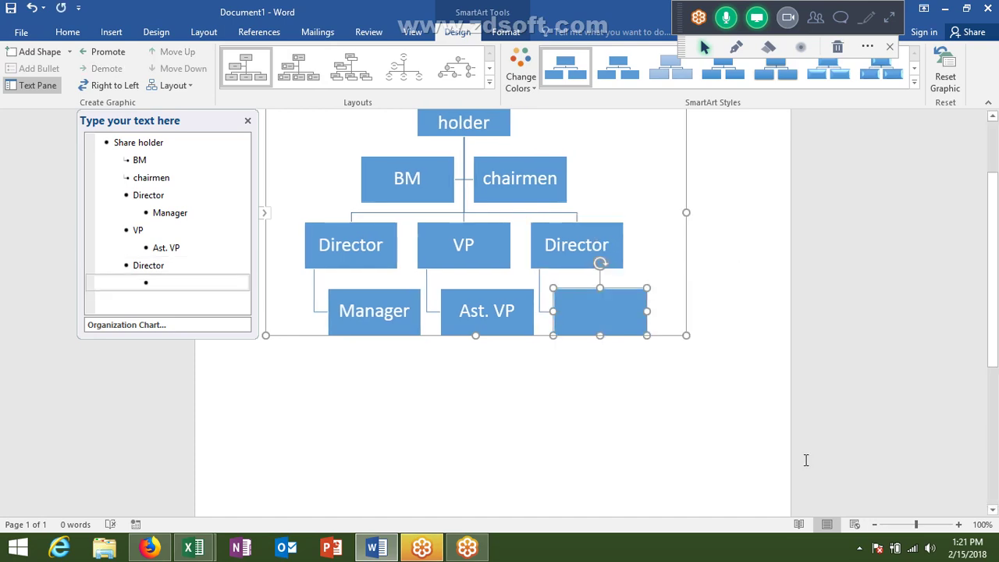
{"action": "type", "text": "Sr"}
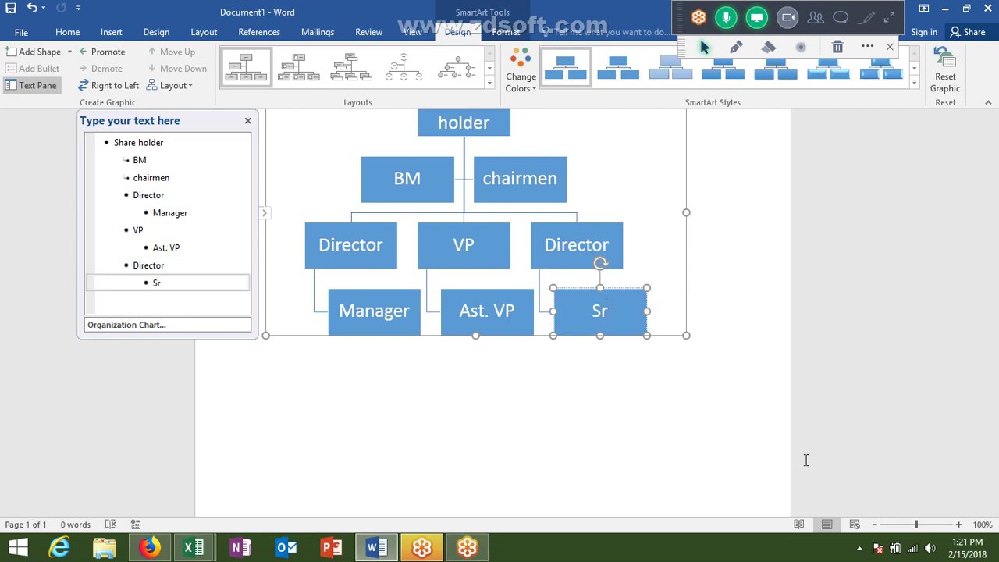
{"action": "type", "text": " Manage"}
{"action": "type", "text": "r"}
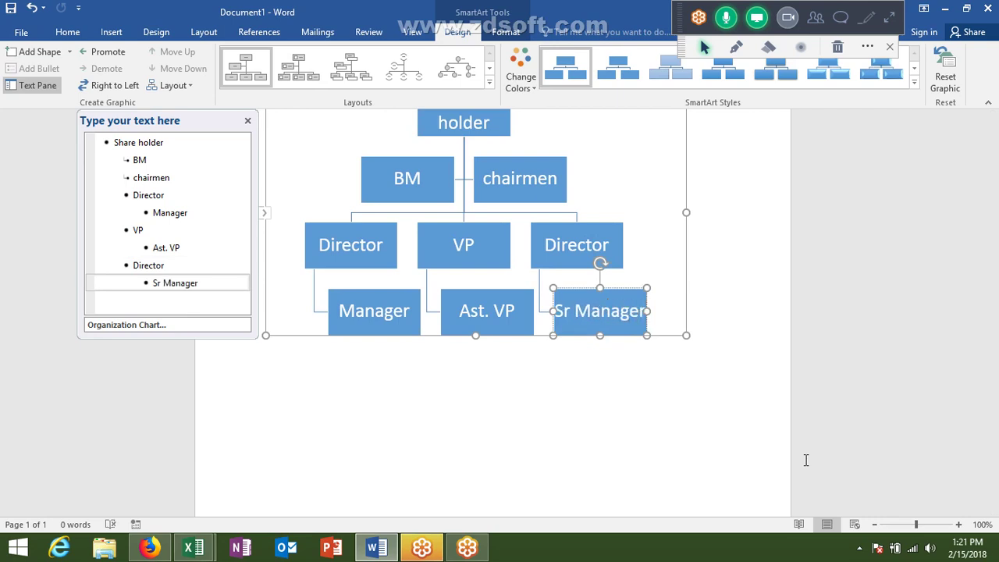
{"action": "key", "text": "Escape"}
{"action": "scroll", "coordinate": [564, 401], "scroll_direction": "up", "scroll_amount": 3}
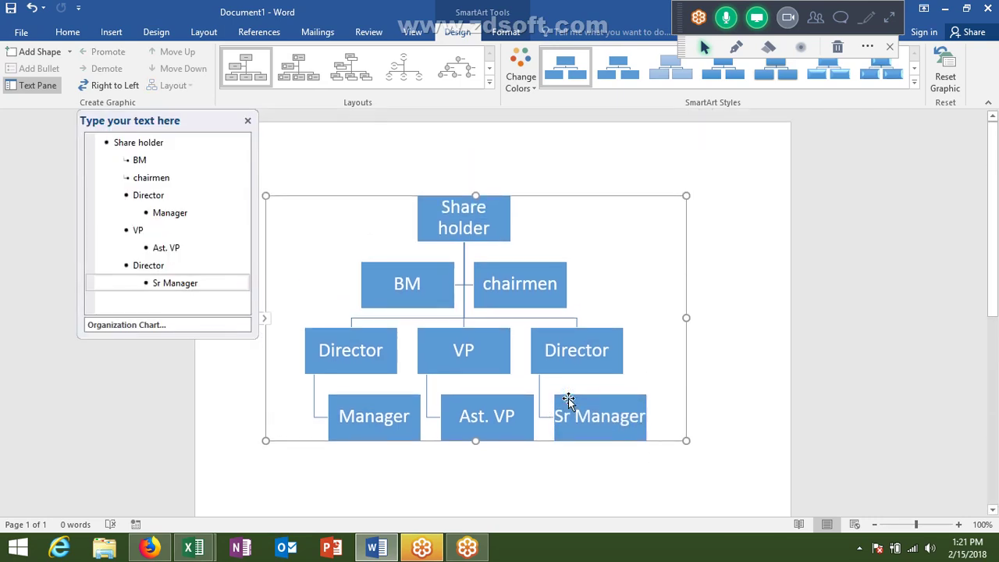
{"action": "scroll", "coordinate": [257, 401], "scroll_direction": "down", "scroll_amount": 4}
{"action": "left_click", "coordinate": [266, 396]}
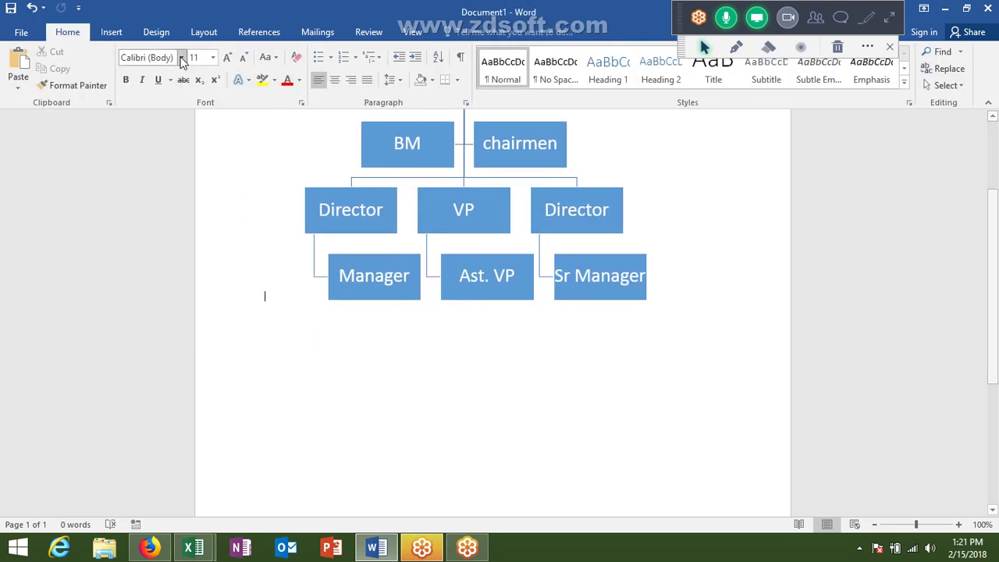
{"action": "left_click", "coordinate": [111, 32]}
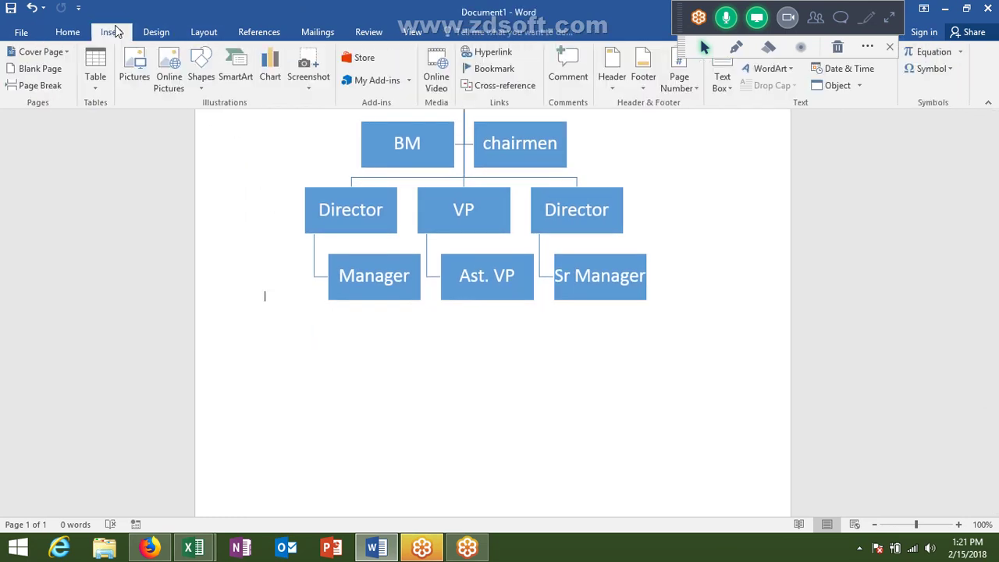
{"action": "left_click", "coordinate": [242, 71]}
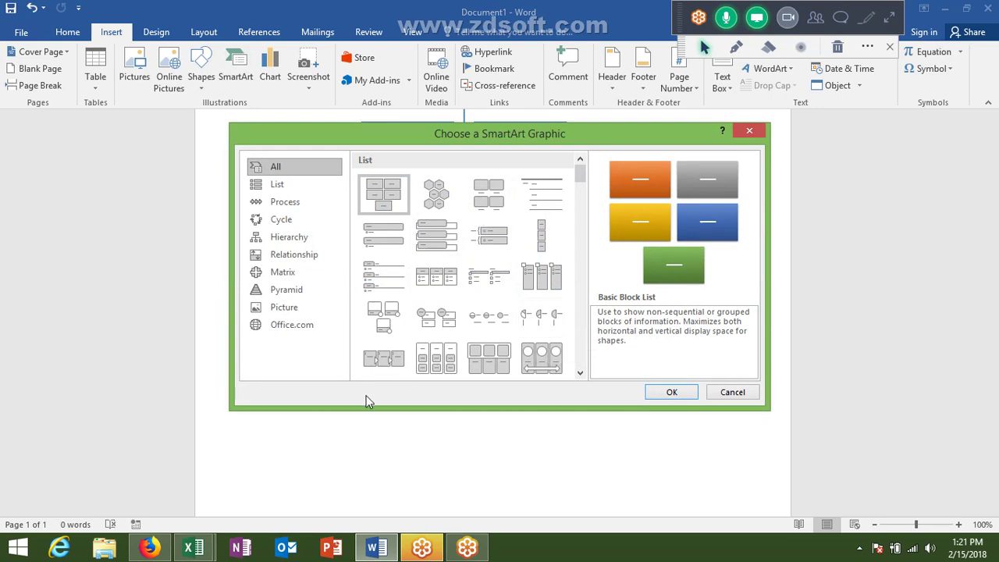
{"action": "left_click", "coordinate": [285, 308]}
{"action": "left_click", "coordinate": [285, 290]}
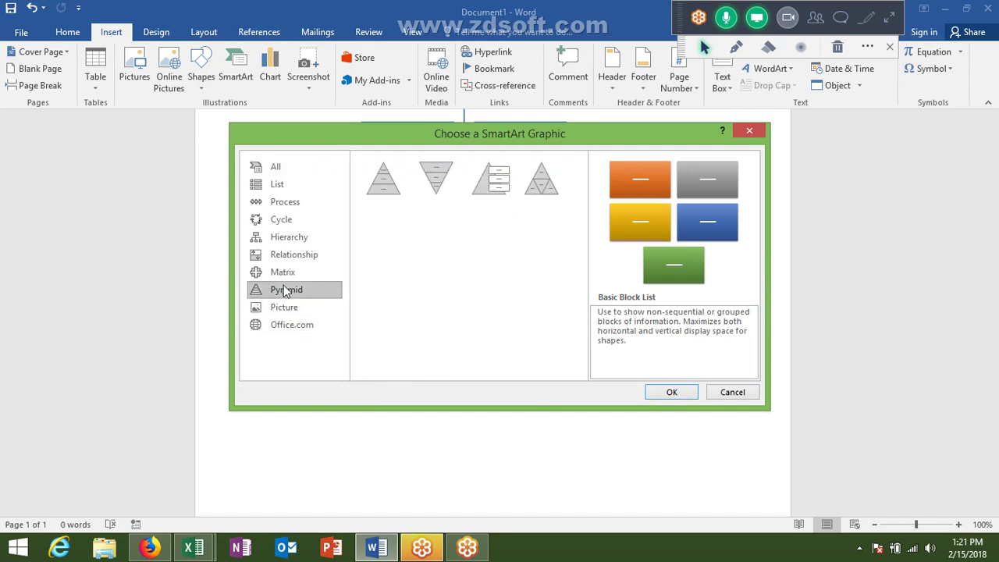
{"action": "left_click", "coordinate": [284, 271]}
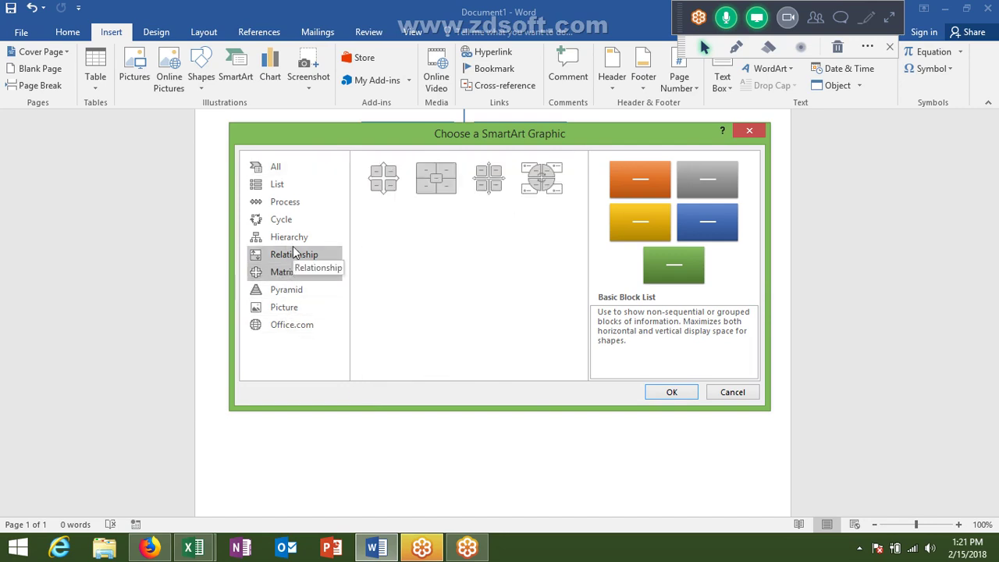
{"action": "left_click", "coordinate": [294, 252]}
{"action": "left_click", "coordinate": [294, 241]}
{"action": "left_click", "coordinate": [295, 223]}
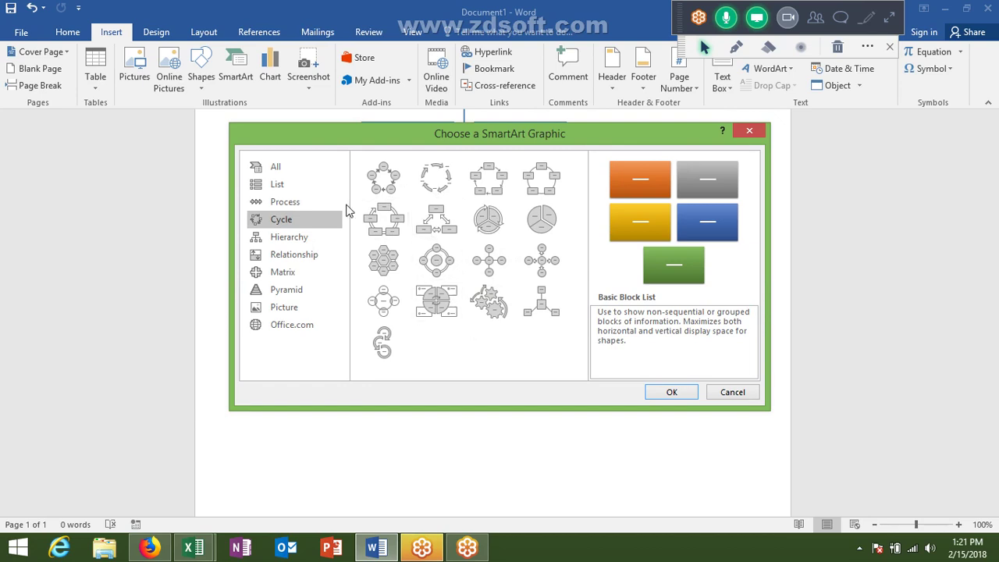
{"action": "left_click", "coordinate": [331, 204]}
{"action": "left_click", "coordinate": [318, 185]}
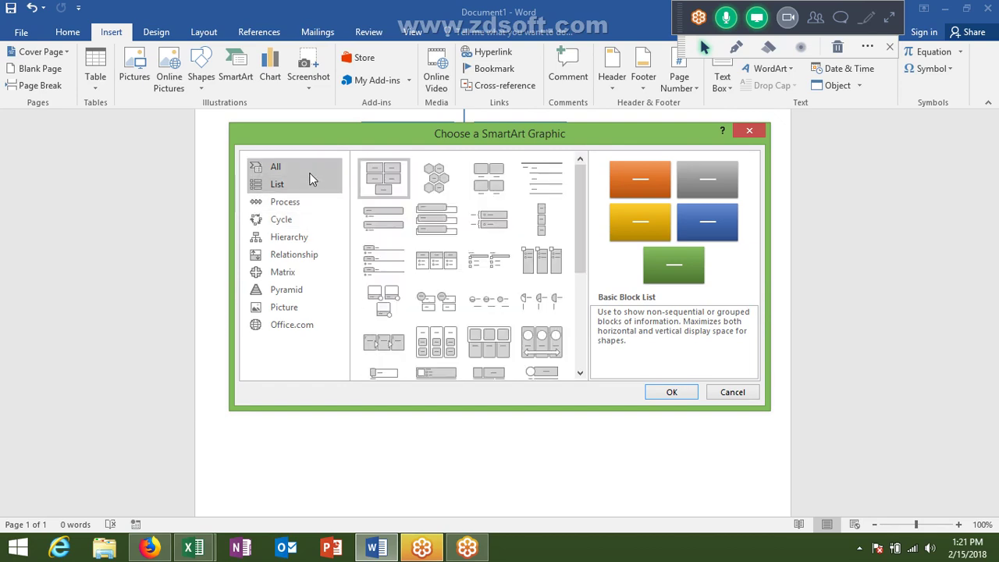
{"action": "left_click", "coordinate": [311, 168]}
{"action": "scroll", "coordinate": [563, 297], "scroll_direction": "down", "scroll_amount": 5}
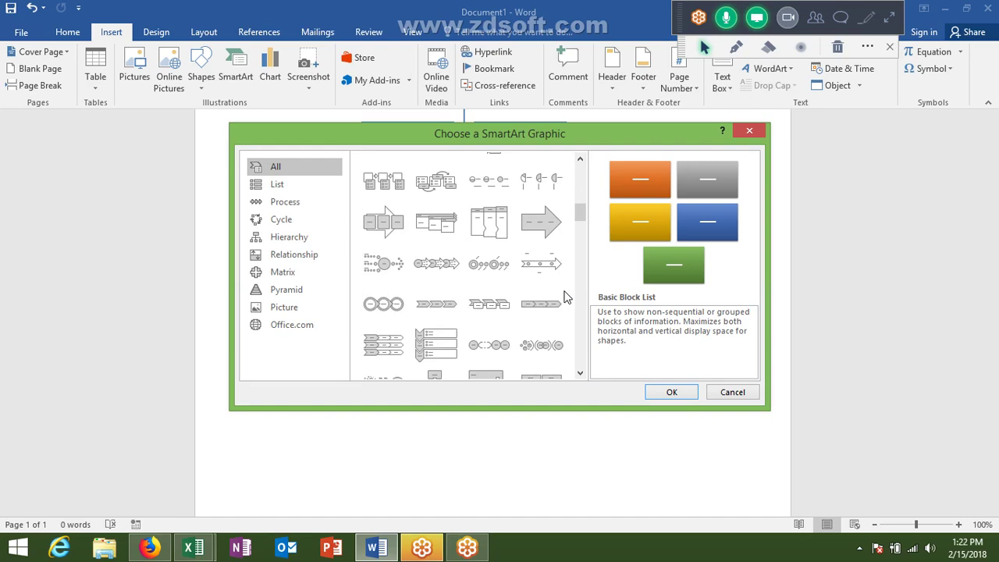
{"action": "mouse_move", "coordinate": [522, 134]}
{"action": "left_mouse_down"}
{"action": "mouse_move", "coordinate": [591, 371]}
{"action": "mouse_move", "coordinate": [552, 224]}
{"action": "left_mouse_up"}
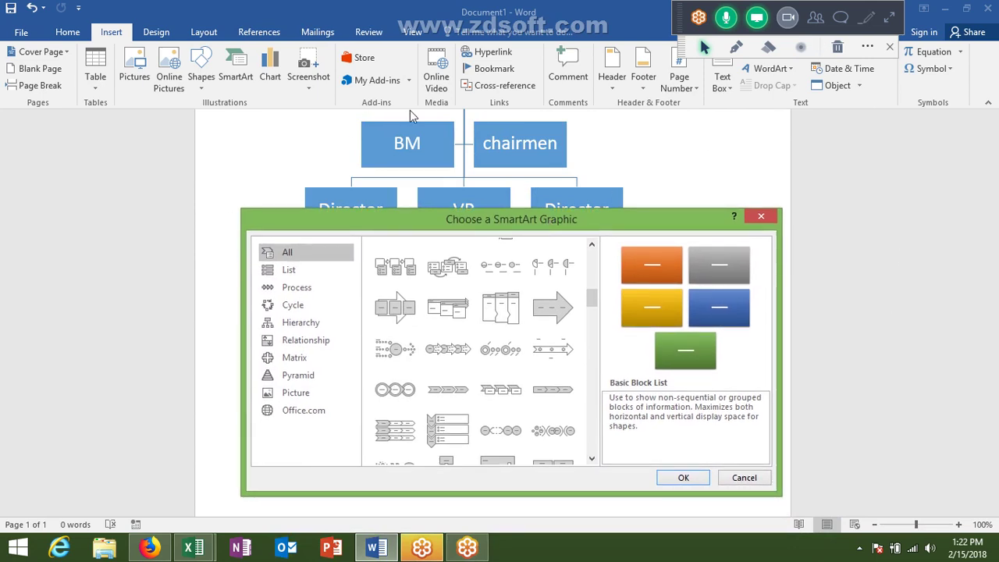
{"action": "left_click", "coordinate": [761, 221]}
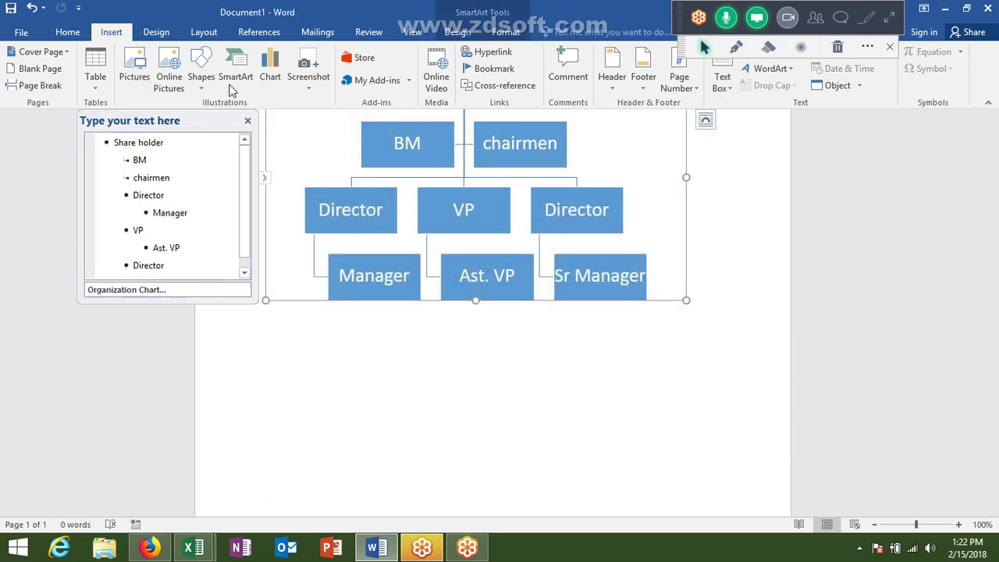
Select the entire SmartArt org chart with Ctrl+A and delete it.
{"action": "triple_click", "coordinate": [308, 330]}
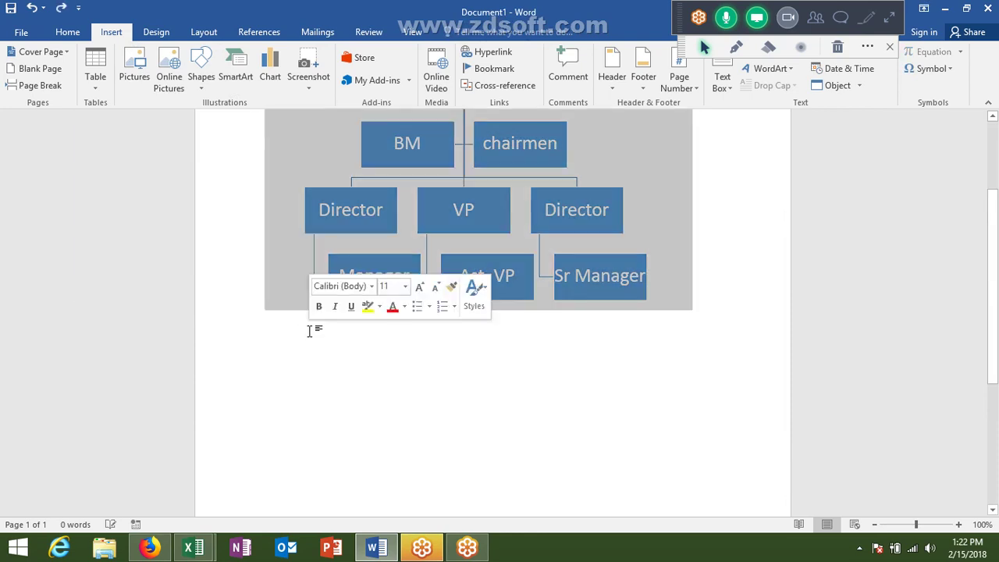
{"action": "left_click", "coordinate": [309, 331]}
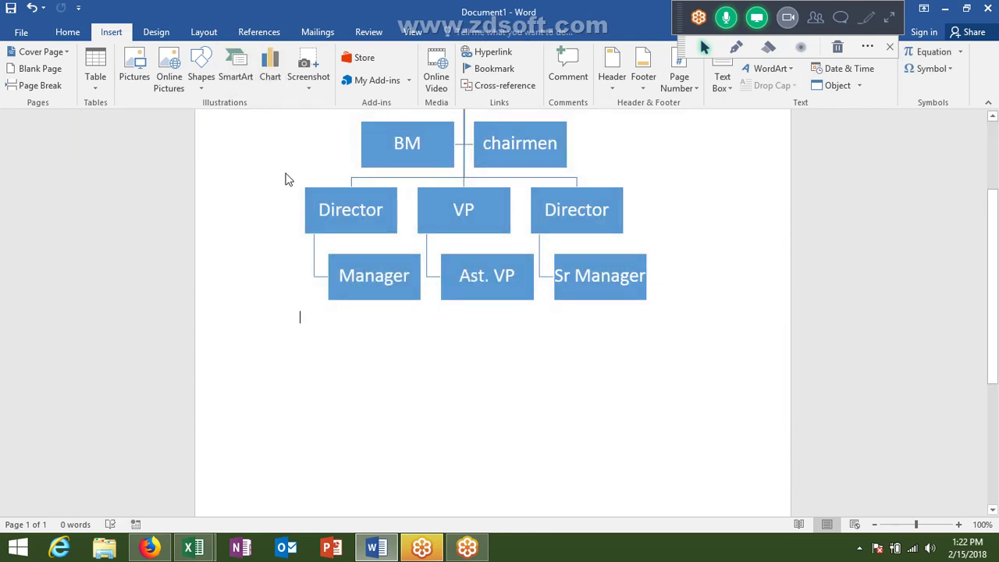
{"action": "key", "text": "ctrl+a"}
{"action": "key", "text": "Delete"}
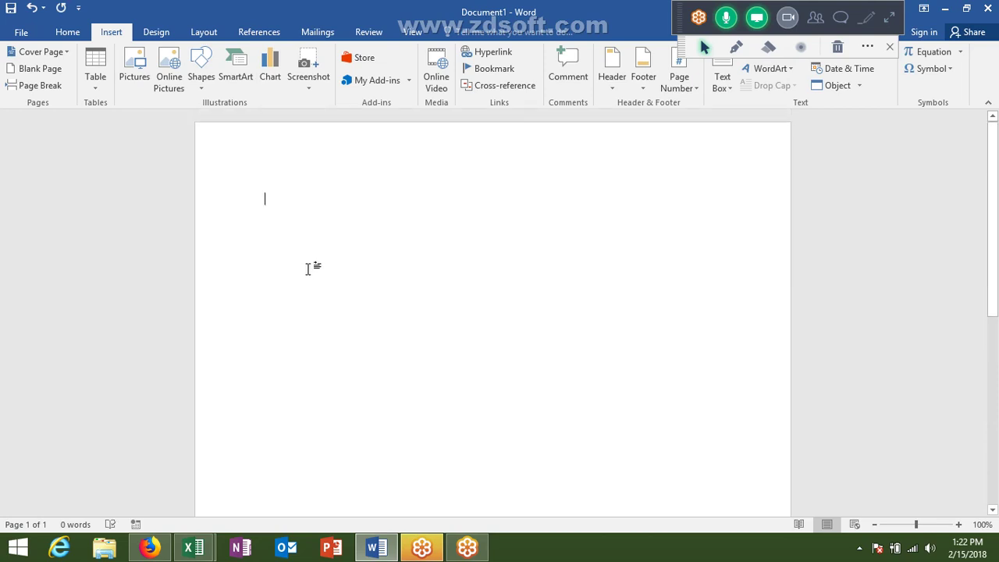
Insert the default Clustered Column chart from Insert > Chart.
{"action": "left_click", "coordinate": [270, 60]}
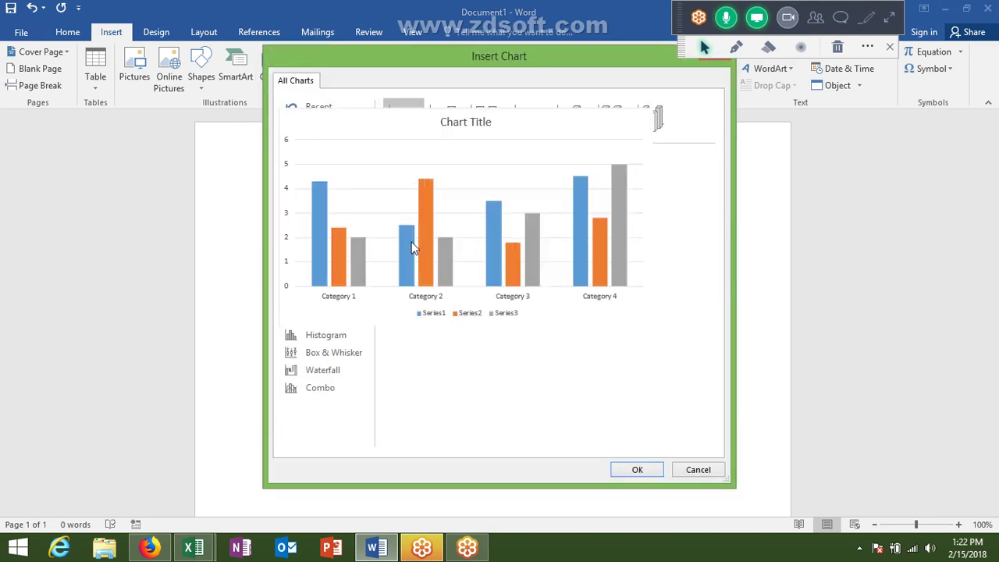
{"action": "left_click", "coordinate": [652, 470]}
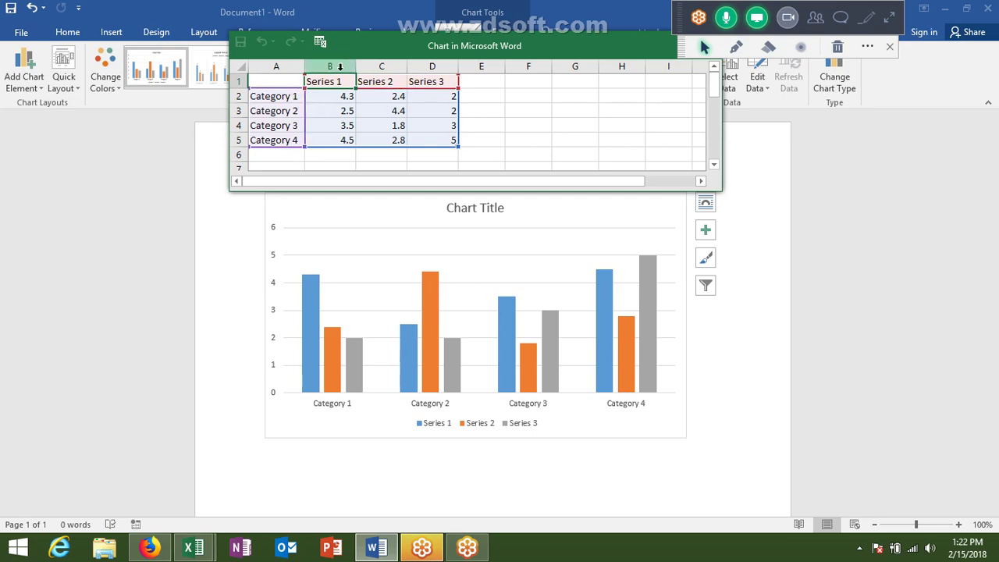
Rename the chart's series headings in B1:D1 to P1, P2 and P3.
{"action": "key", "text": "Left"}
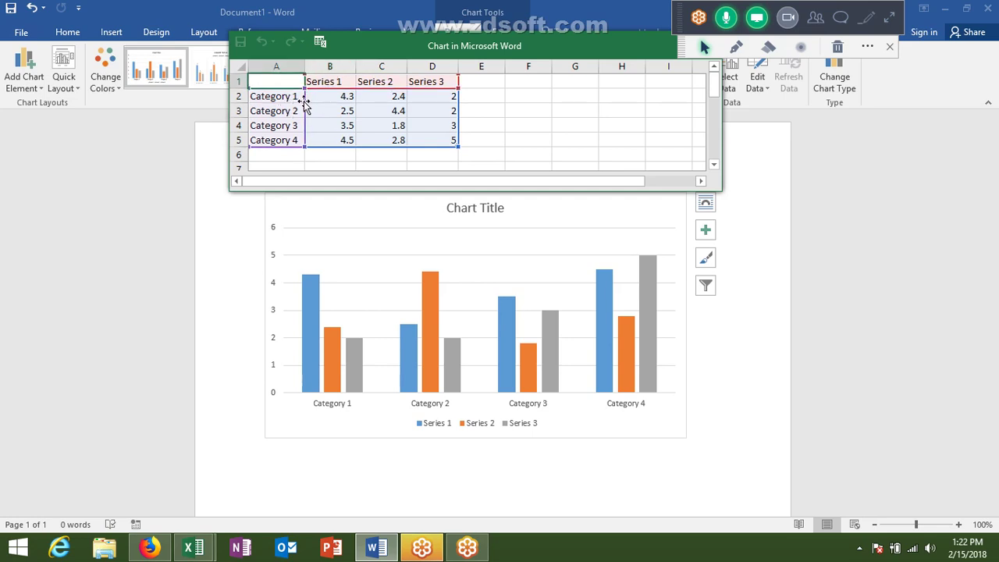
{"action": "left_click", "coordinate": [333, 81]}
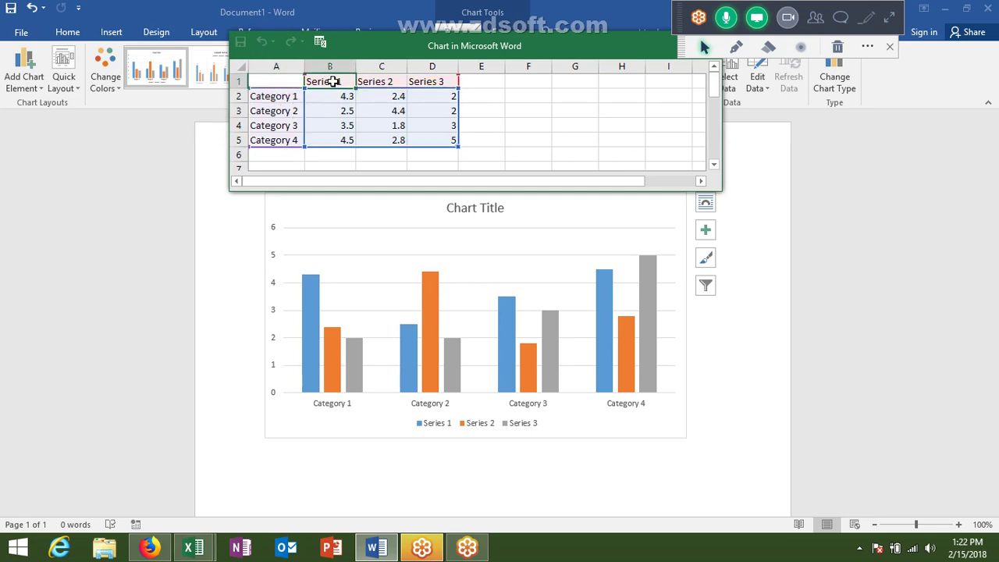
{"action": "type", "text": "Pr"}
{"action": "key", "text": "Tab"}
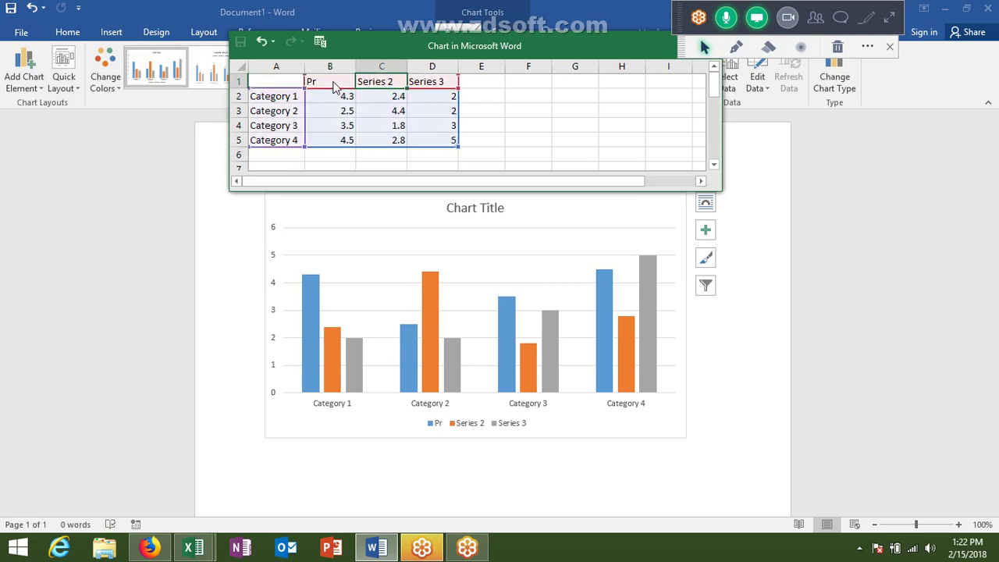
{"action": "type", "text": "P2"}
{"action": "key", "text": "Tab"}
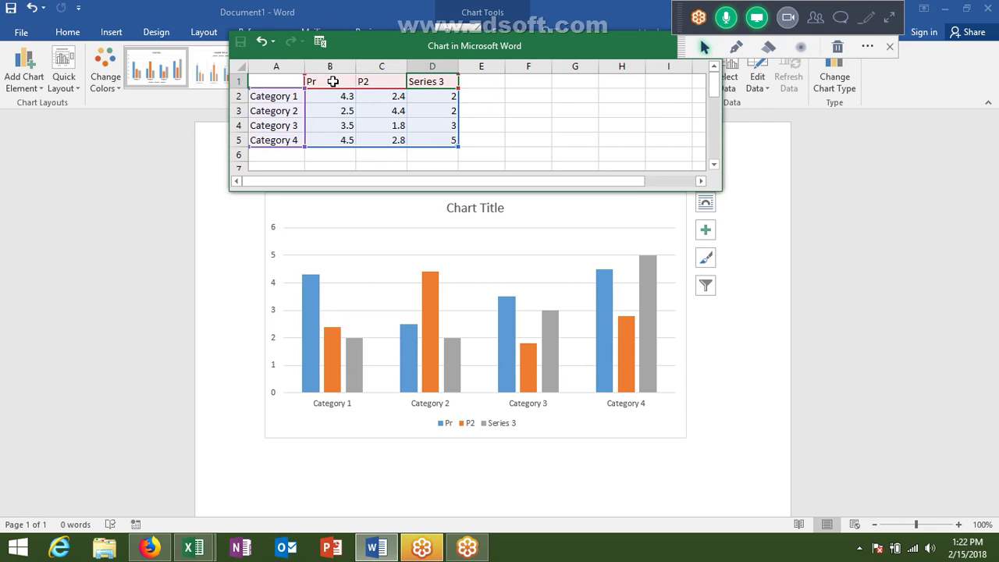
{"action": "type", "text": "P3"}
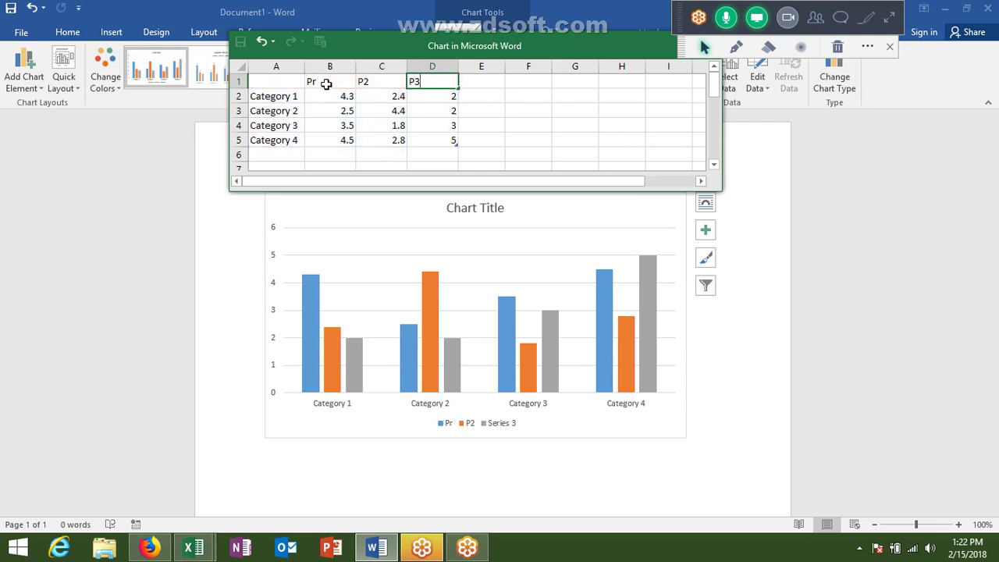
{"action": "left_click", "coordinate": [330, 82]}
{"action": "type", "text": "P"}
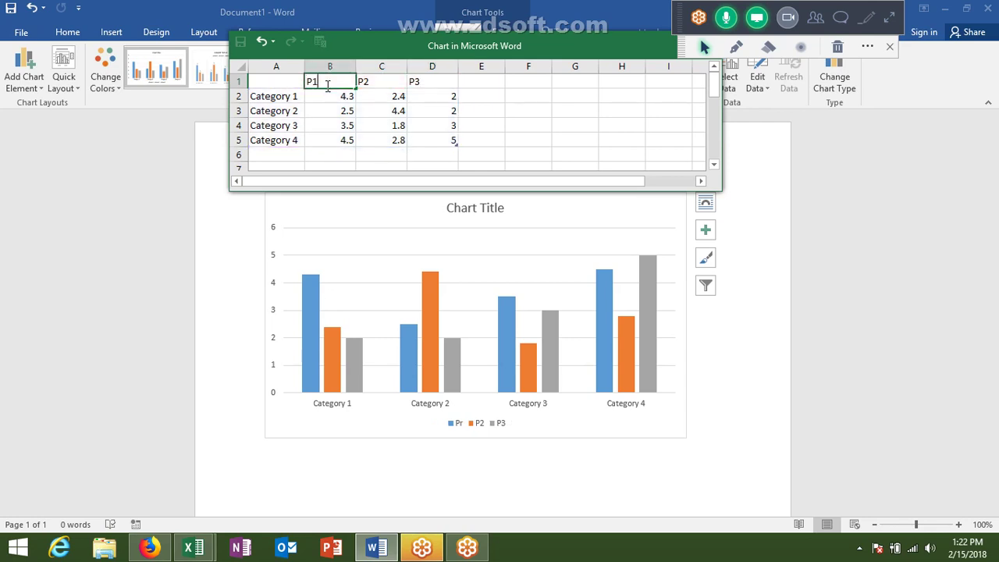
{"action": "left_click", "coordinate": [299, 97]}
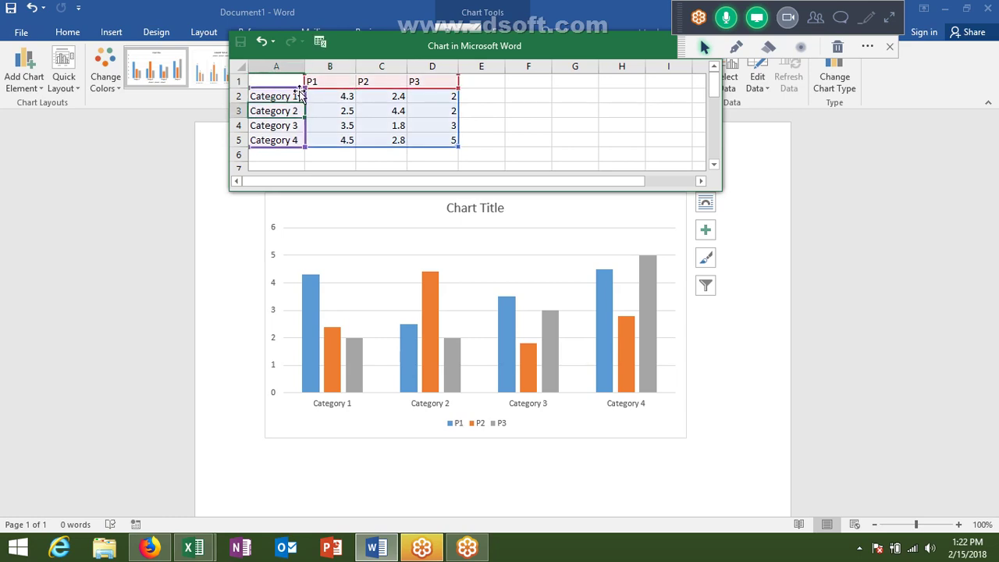
Relabel the category cells A2:A5 as Jan, Feb, Mar and Apr.
{"action": "left_click", "coordinate": [302, 110]}
{"action": "left_click", "coordinate": [295, 97]}
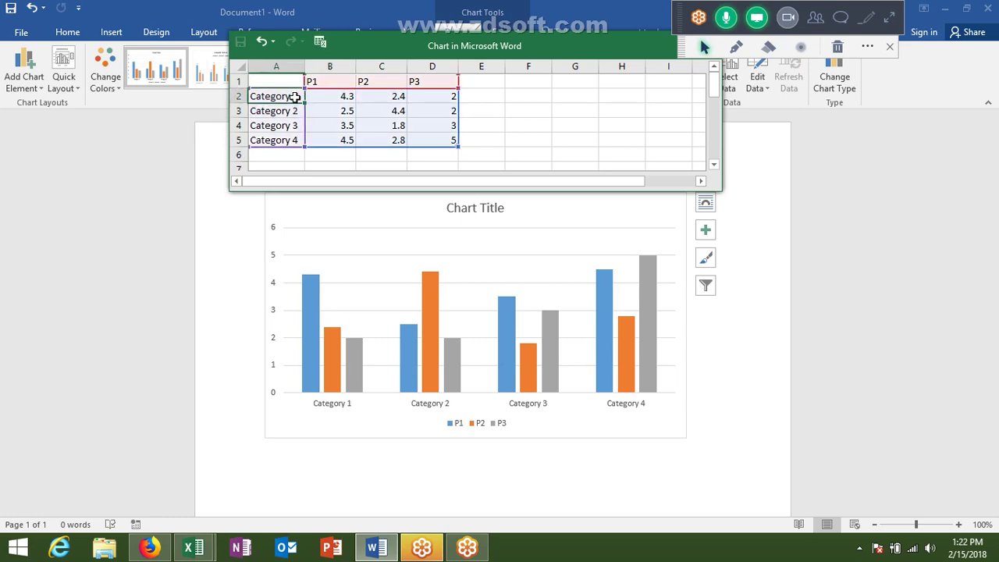
{"action": "type", "text": "Jan"}
{"action": "left_click", "coordinate": [293, 109]}
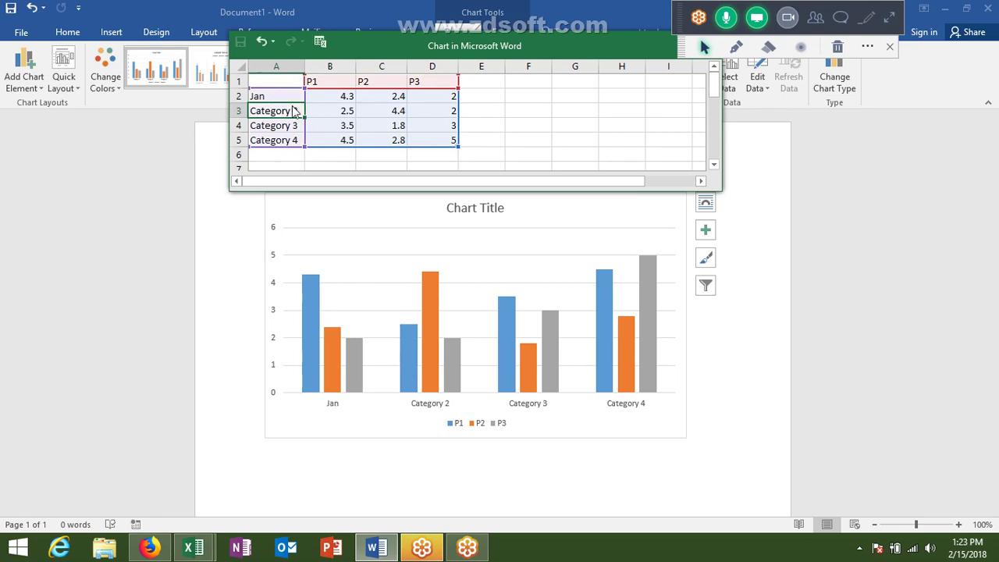
{"action": "type", "text": "Feb"}
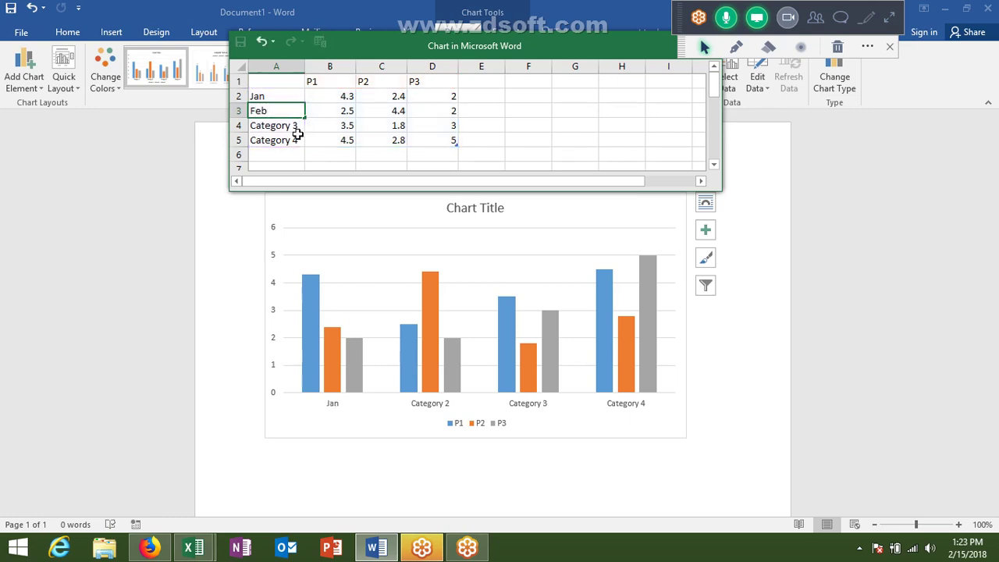
{"action": "left_click", "coordinate": [297, 134]}
{"action": "type", "text": "Mar"}
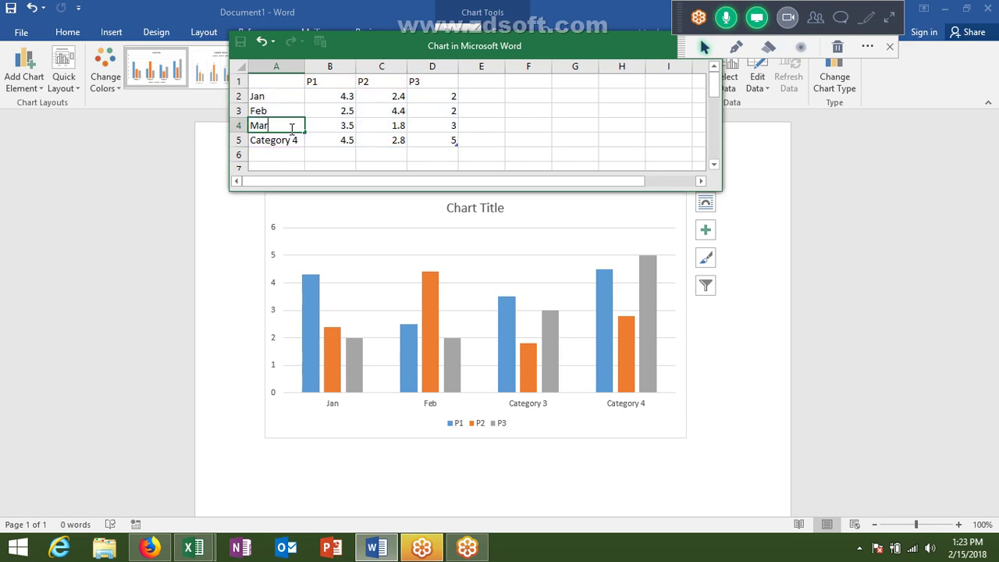
{"action": "left_click", "coordinate": [294, 139]}
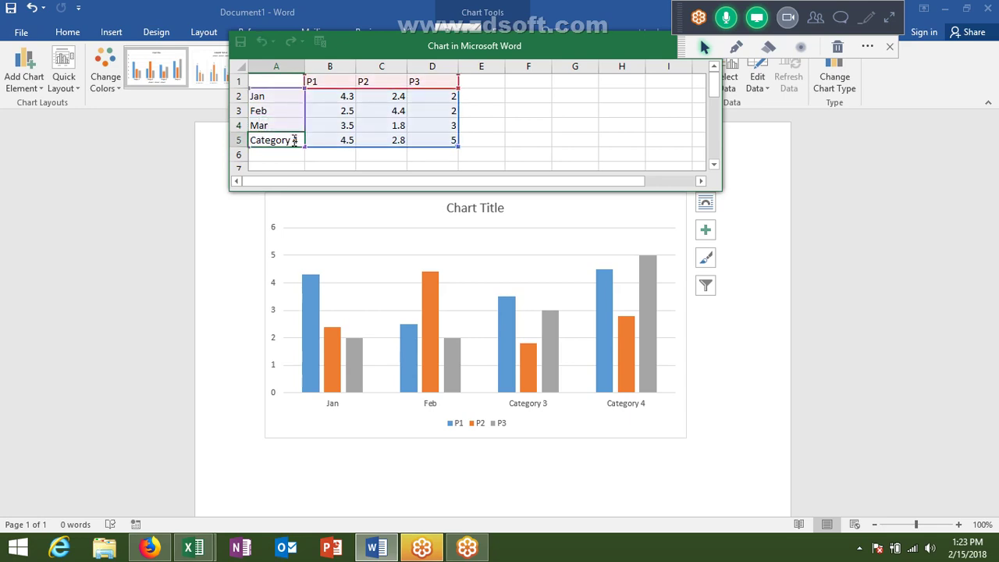
{"action": "type", "text": "Ap"}
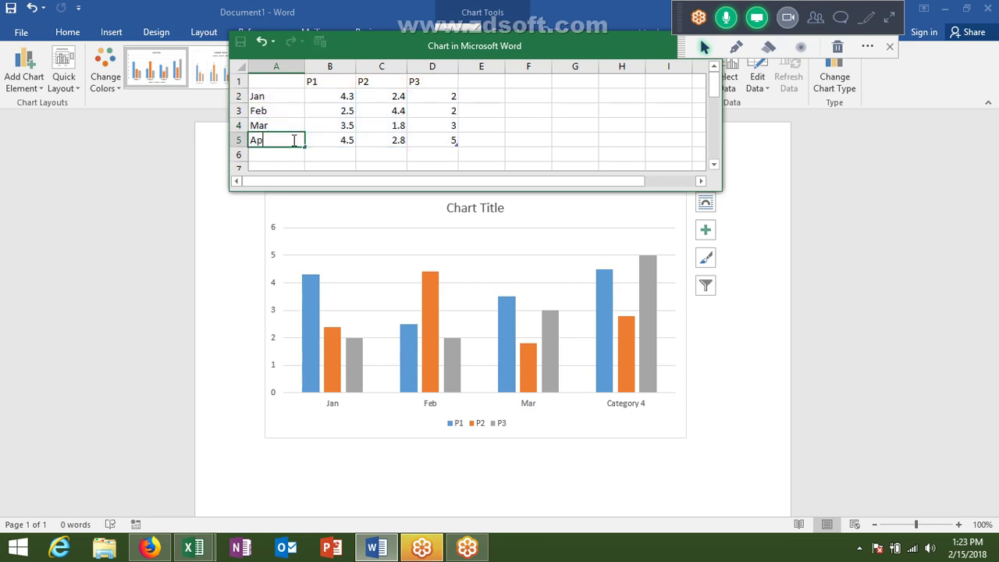
{"action": "type", "text": "r"}
{"action": "left_click", "coordinate": [337, 97]}
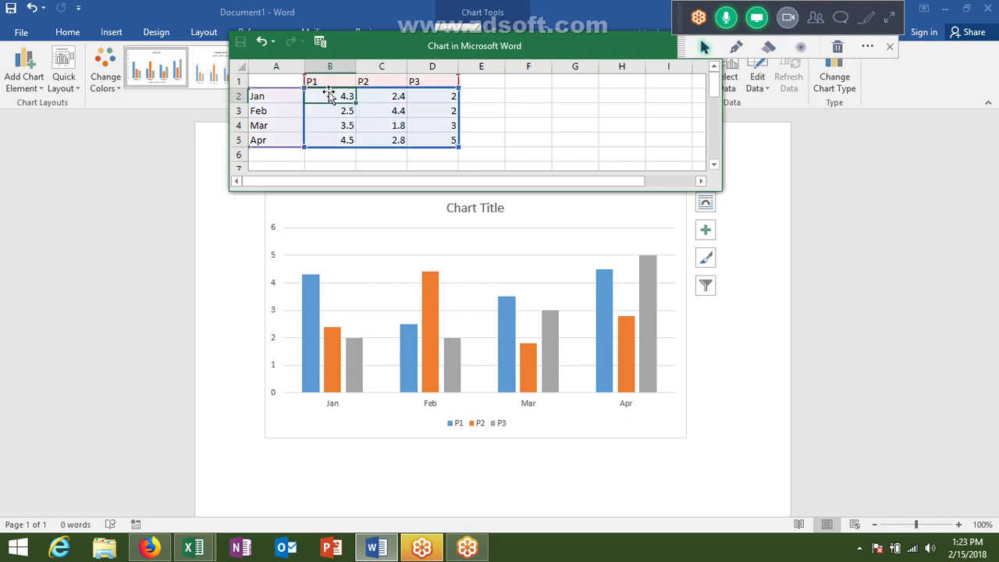
Enter Jan values 85, 96, 62 and Feb values 45, 52, 63 for P1–P3.
{"action": "type", "text": "85"}
{"action": "key", "text": "Tab"}
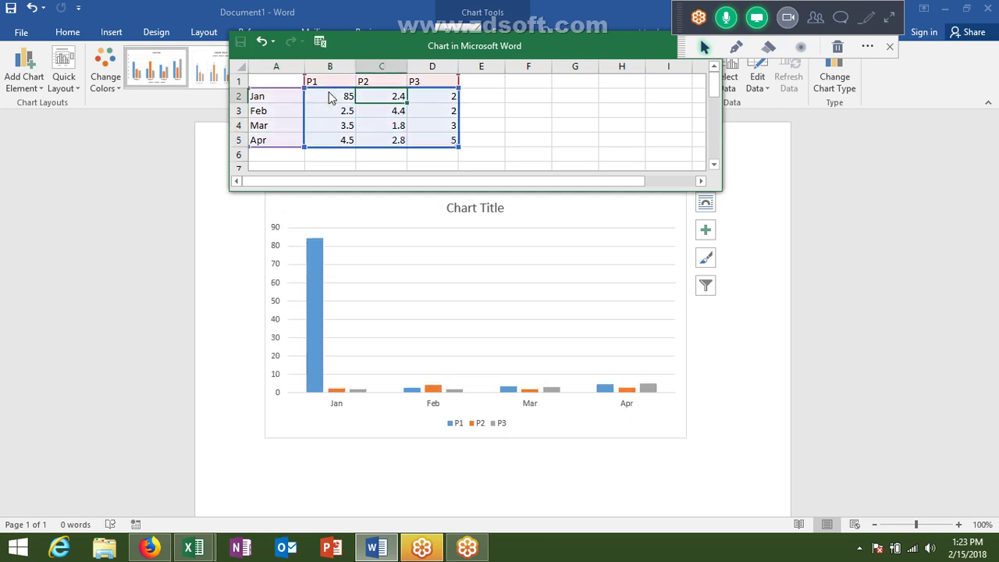
{"action": "type", "text": "96"}
{"action": "key", "text": "Tab"}
{"action": "type", "text": "6"}
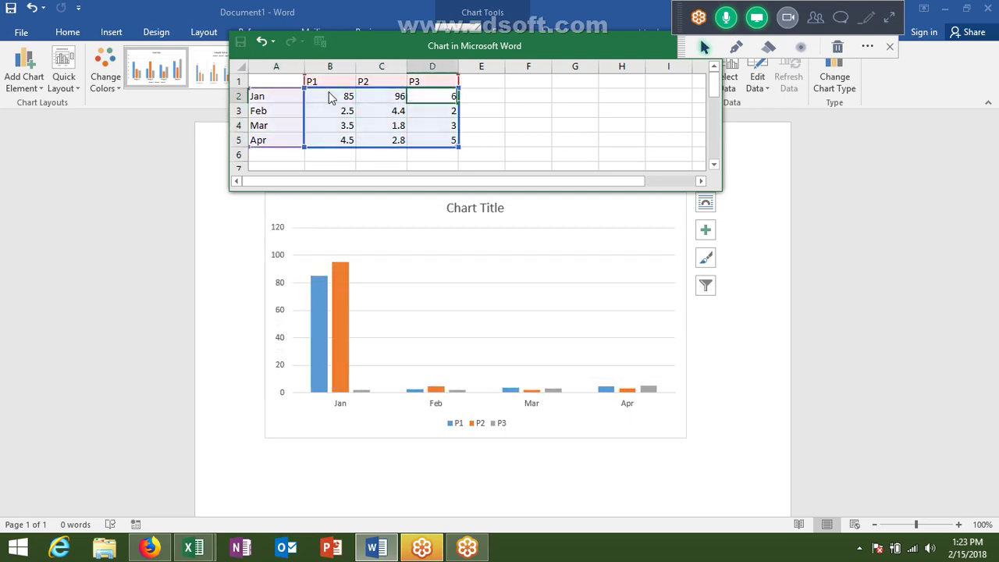
{"action": "type", "text": "2"}
{"action": "key", "text": "Return"}
{"action": "key", "text": "Tab"}
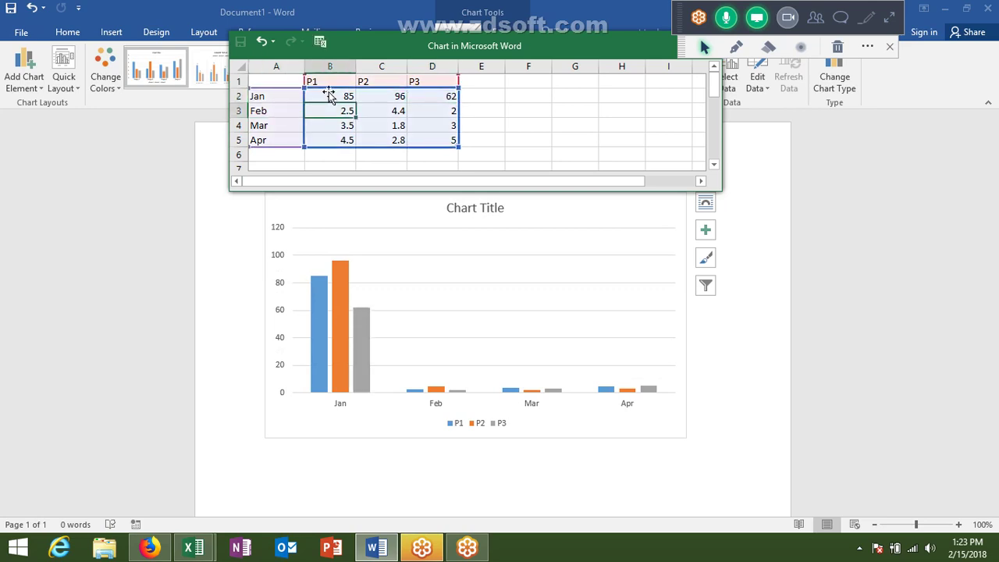
{"action": "type", "text": "45"}
{"action": "key", "text": "Tab"}
{"action": "type", "text": "52"}
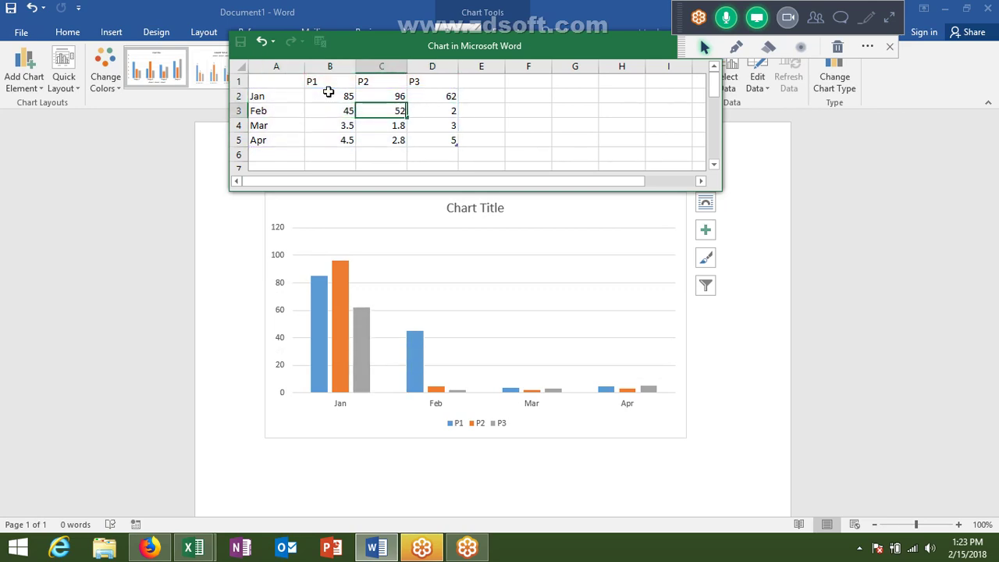
{"action": "key", "text": "Tab"}
{"action": "type", "text": "63"}
{"action": "key", "text": "Return"}
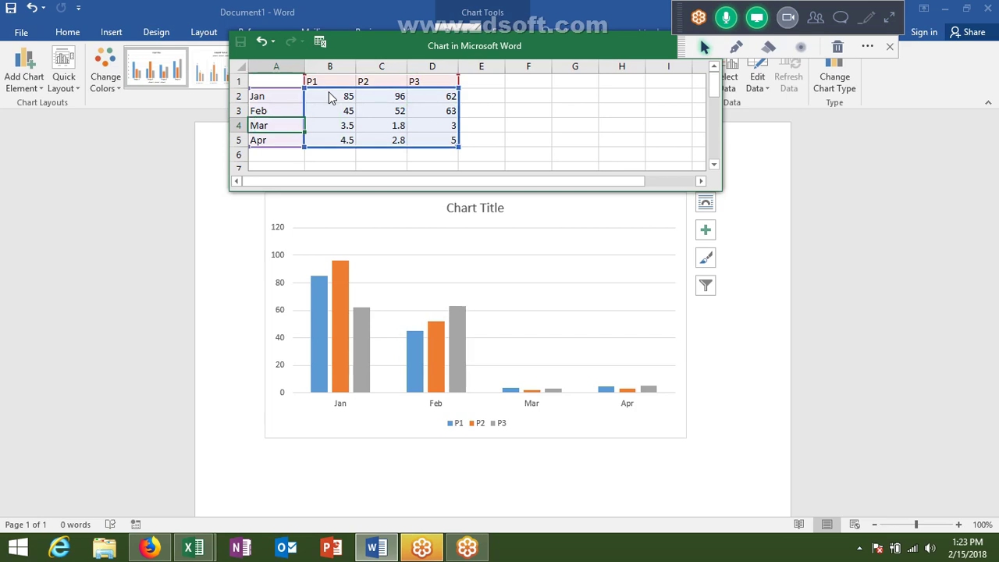
Enter Mar values 25, 63, 45 and Apr values 25, 63, 65 for P1–P3.
{"action": "key", "text": "Tab"}
{"action": "type", "text": "25"}
{"action": "key", "text": "Tab"}
{"action": "type", "text": "6"}
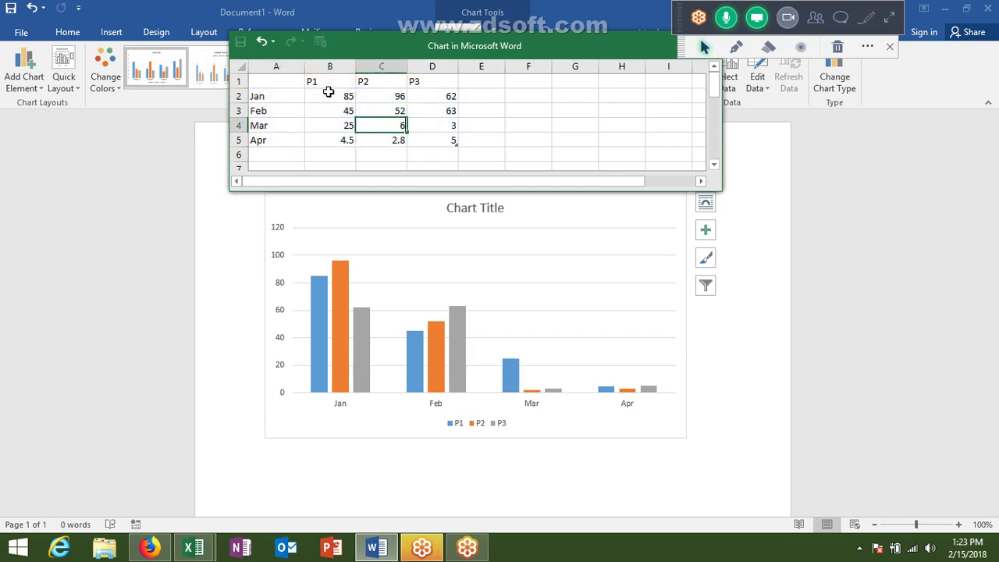
{"action": "type", "text": "3"}
{"action": "key", "text": "Tab"}
{"action": "type", "text": "4"}
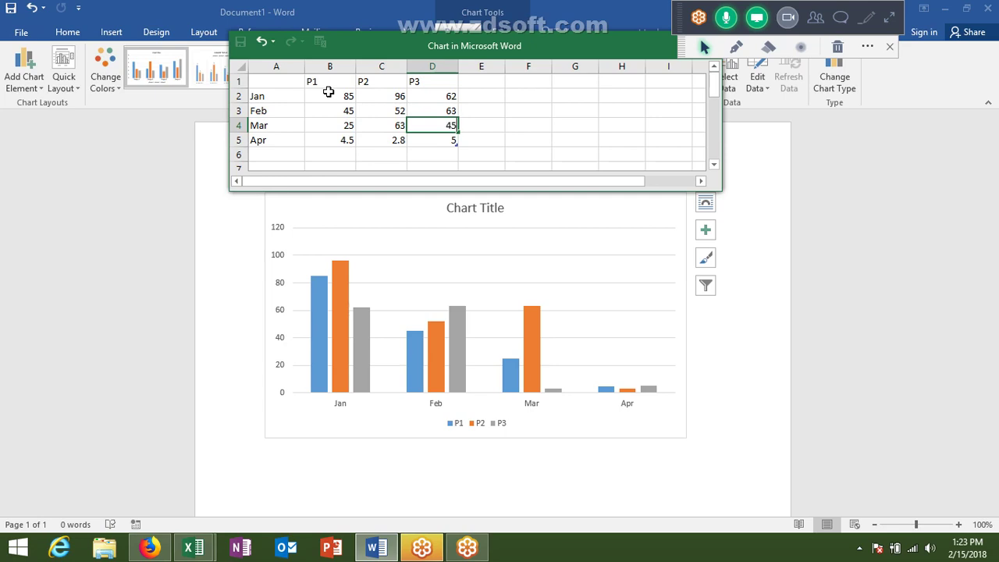
{"action": "key", "text": "Return"}
{"action": "type", "text": "25"}
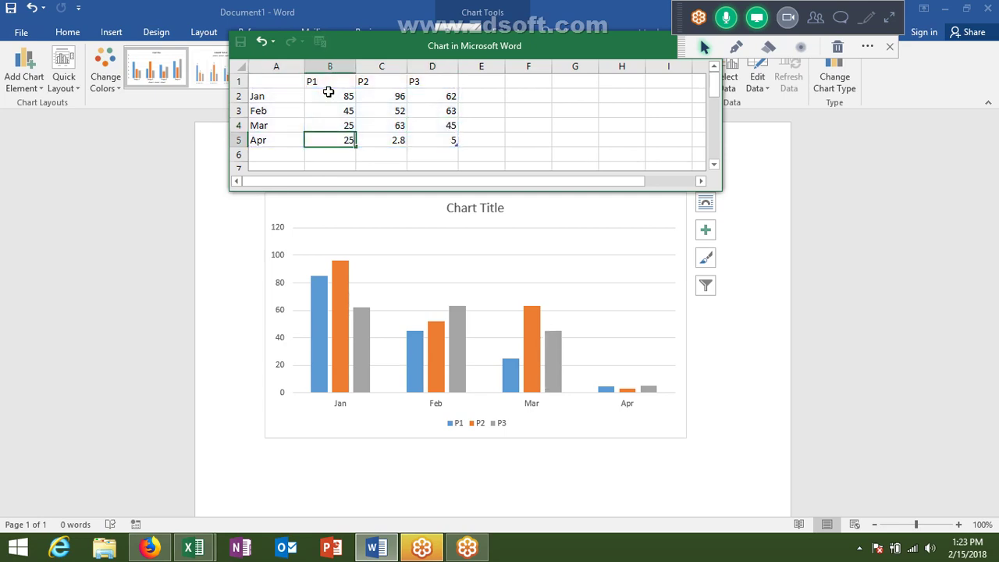
{"action": "key", "text": "Tab"}
{"action": "type", "text": "63"}
{"action": "key", "text": "Tab"}
{"action": "type", "text": "65"}
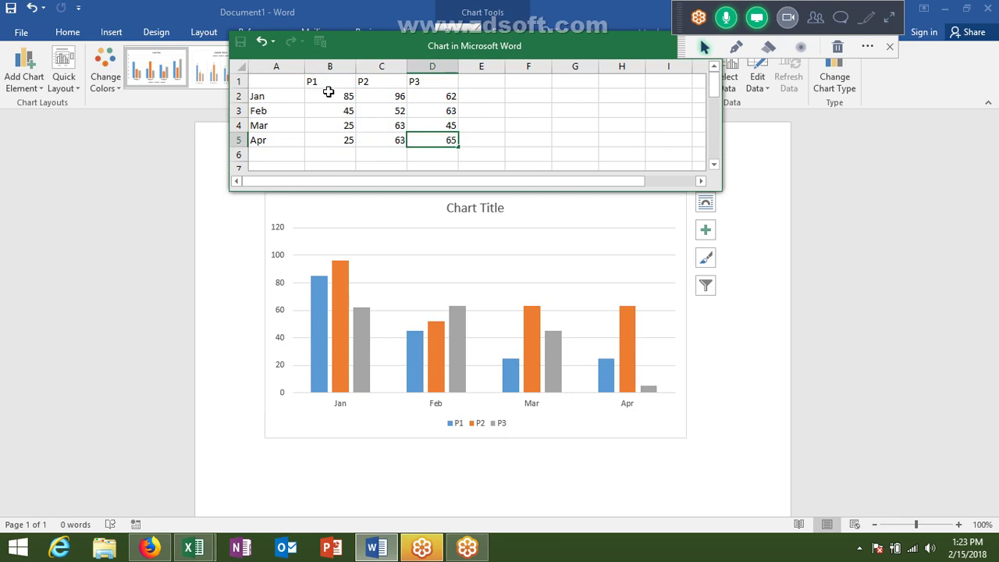
{"action": "left_click", "coordinate": [451, 110]}
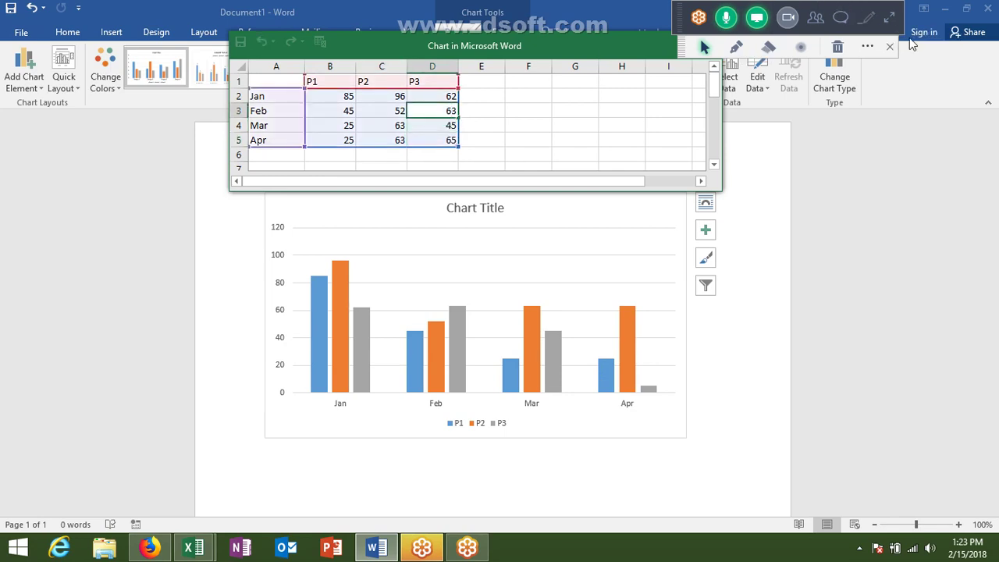
Mute the waiting GoToMeeting attendee and close Word's chart data sheet.
{"action": "left_click", "coordinate": [890, 18]}
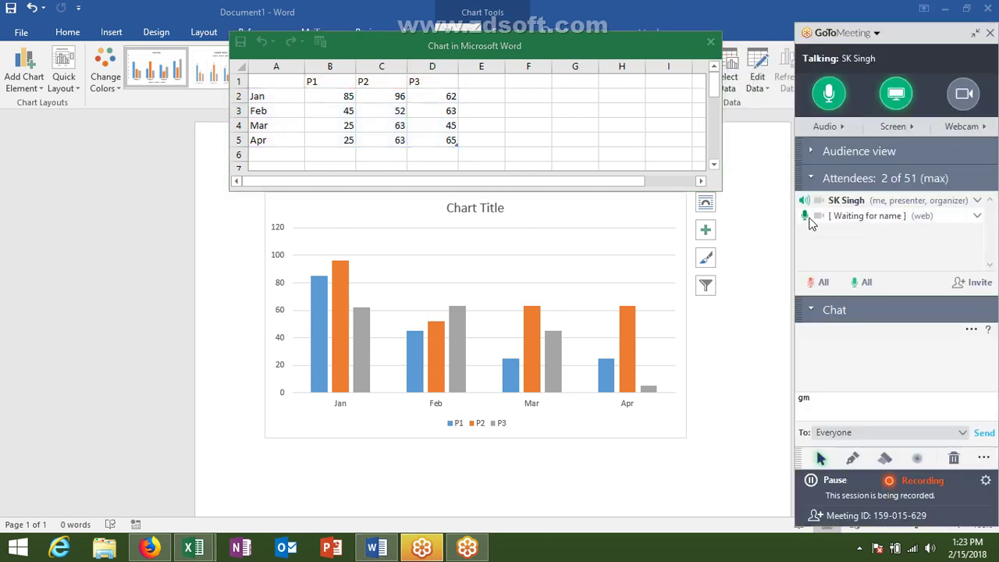
{"action": "left_click", "coordinate": [805, 215]}
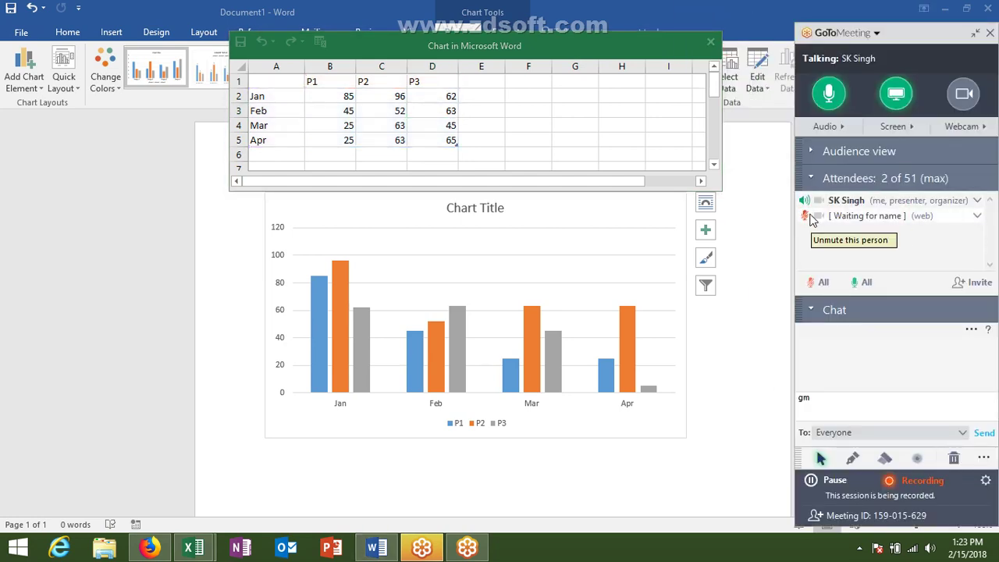
{"action": "left_click", "coordinate": [686, 50]}
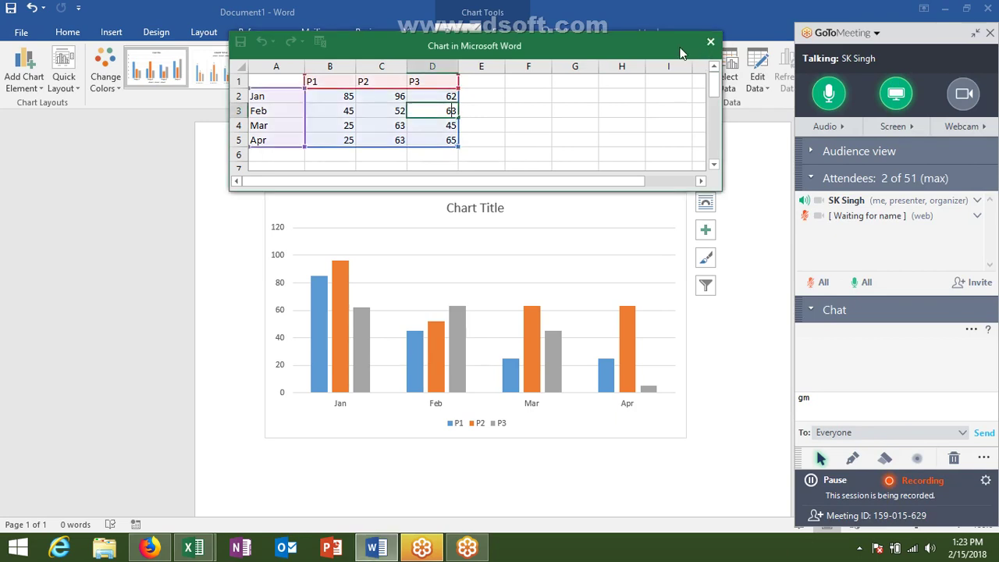
{"action": "left_click", "coordinate": [709, 43]}
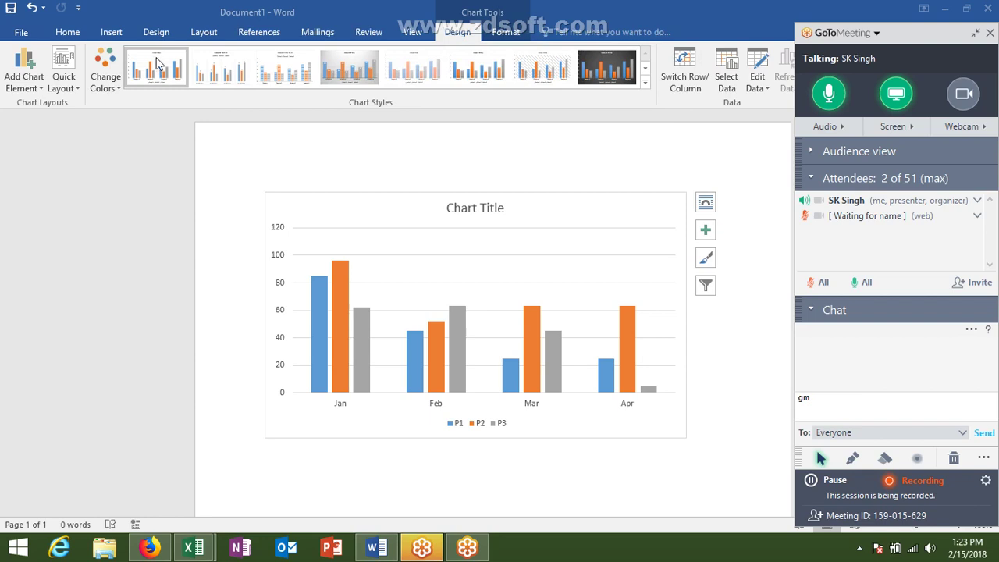
Apply Chart Style 12, with its dark background and outlined bars, to the column chart.
{"action": "left_click", "coordinate": [520, 201]}
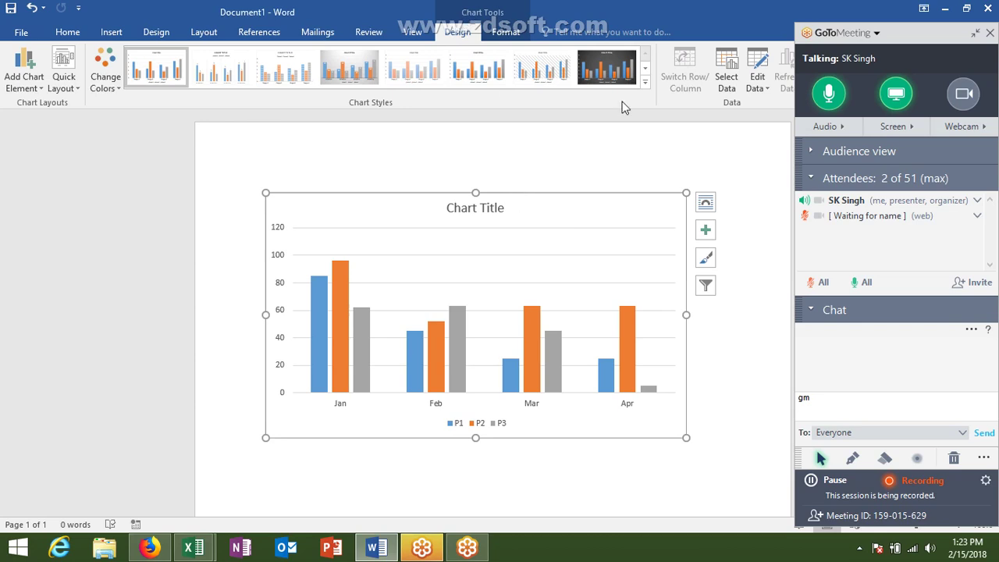
{"action": "left_click", "coordinate": [645, 82]}
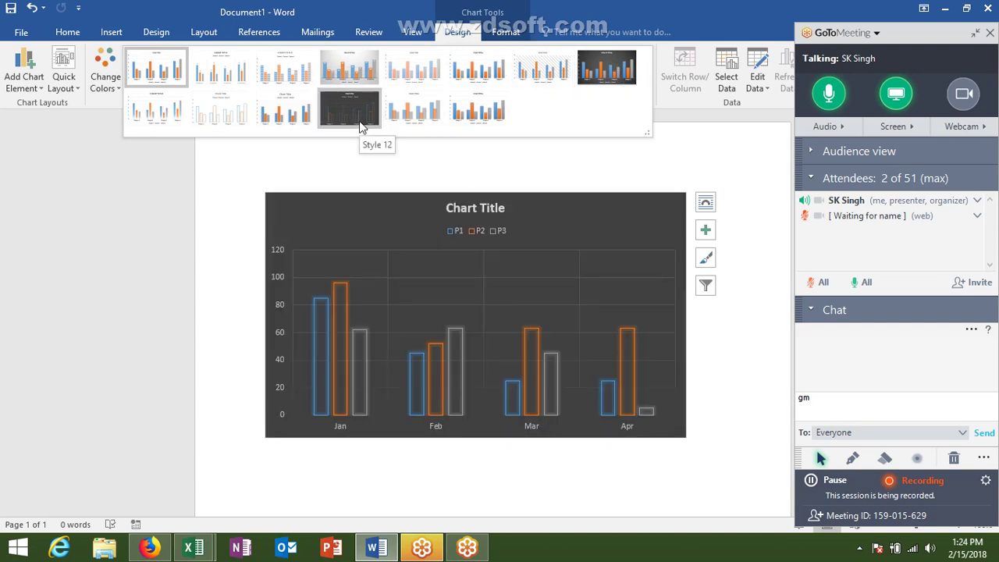
{"action": "left_click", "coordinate": [361, 127]}
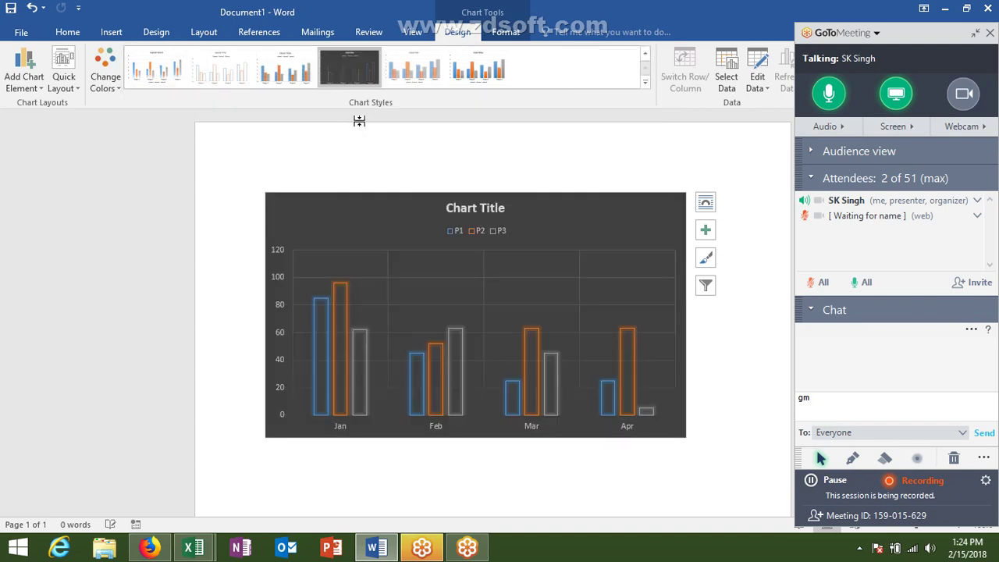
Retitle the chart 'Monthly Product Sales', correcting typos, then deselect it.
{"action": "left_click", "coordinate": [465, 216]}
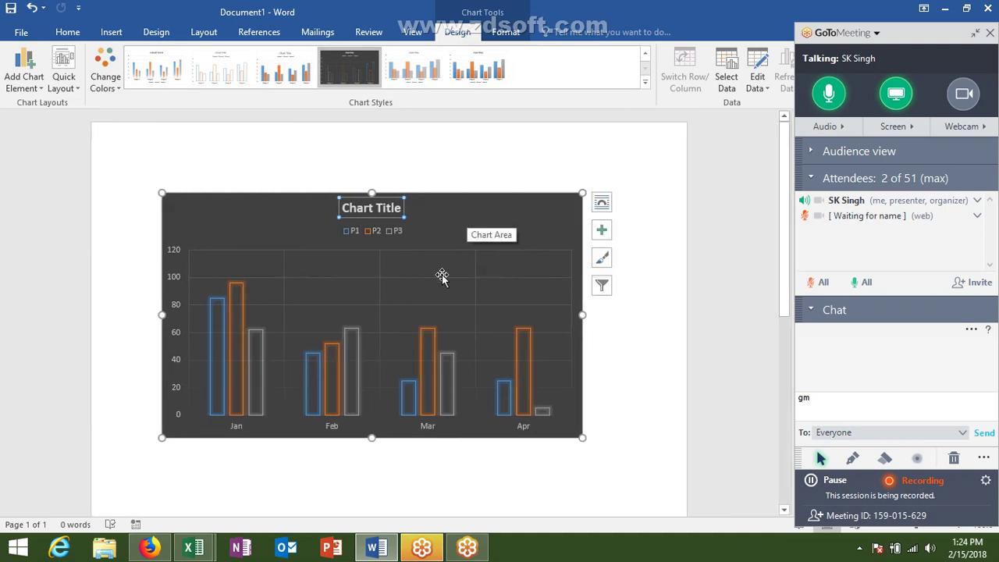
{"action": "type", "text": "D"}
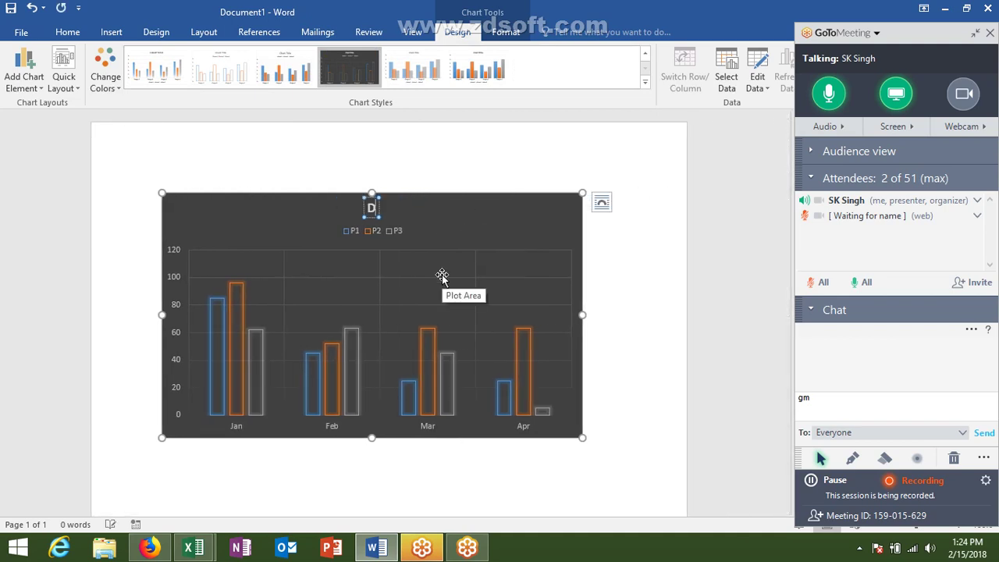
{"action": "type", "text": "ail"}
{"action": "key", "text": "BackSpace"}
{"action": "key", "text": "BackSpace"}
{"action": "key", "text": "BackSpace"}
{"action": "key", "text": "BackSpace"}
{"action": "type", "text": "Mon"}
{"action": "type", "text": "thly P"}
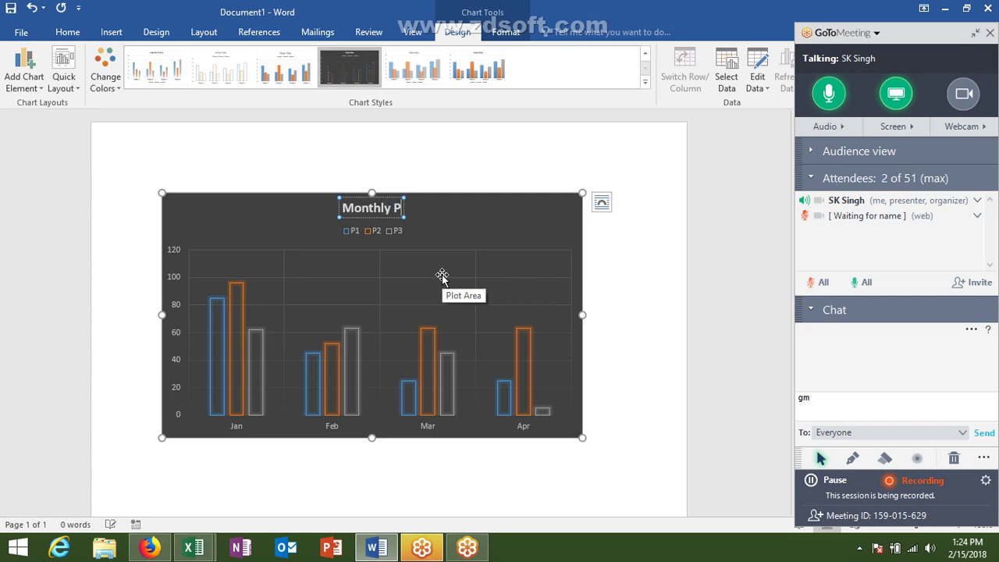
{"action": "type", "text": "roduct"}
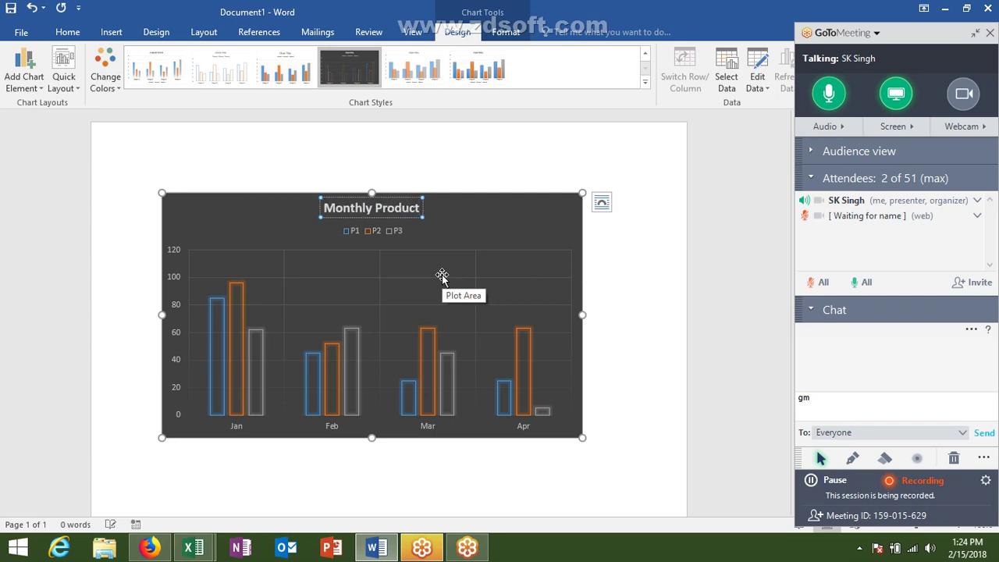
{"action": "type", "text": " Sal"}
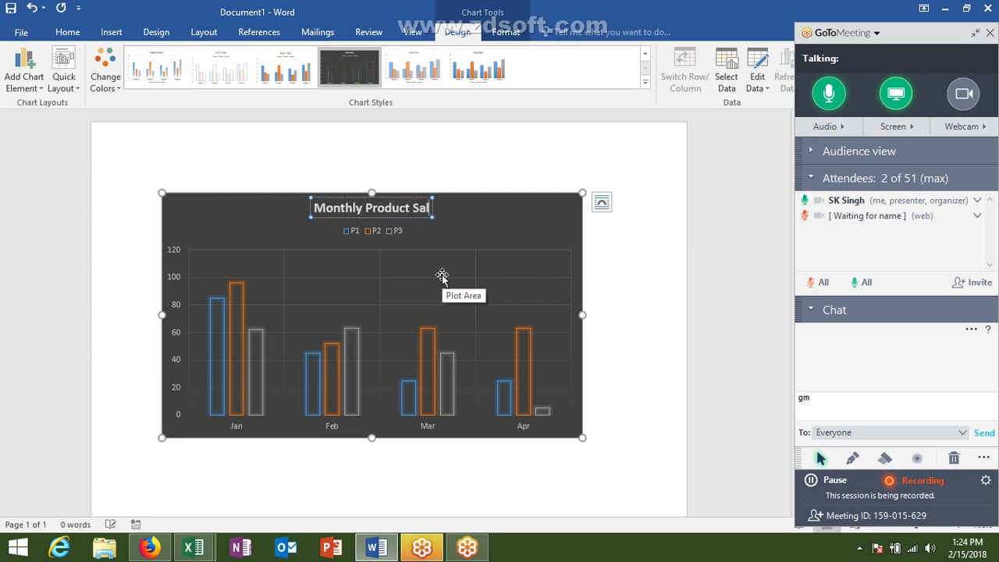
{"action": "type", "text": "eas"}
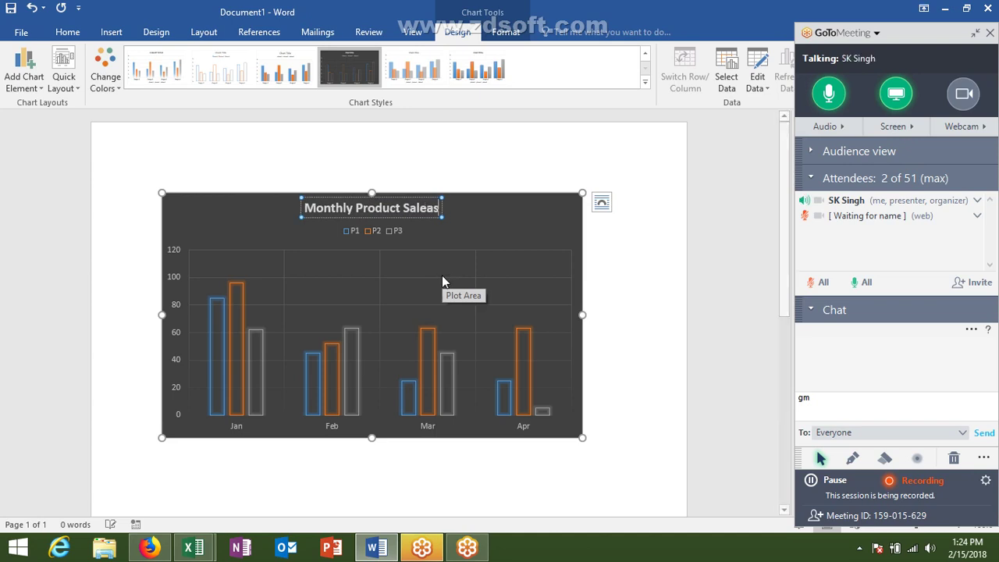
{"action": "key", "text": "BackSpace"}
{"action": "key", "text": "BackSpace"}
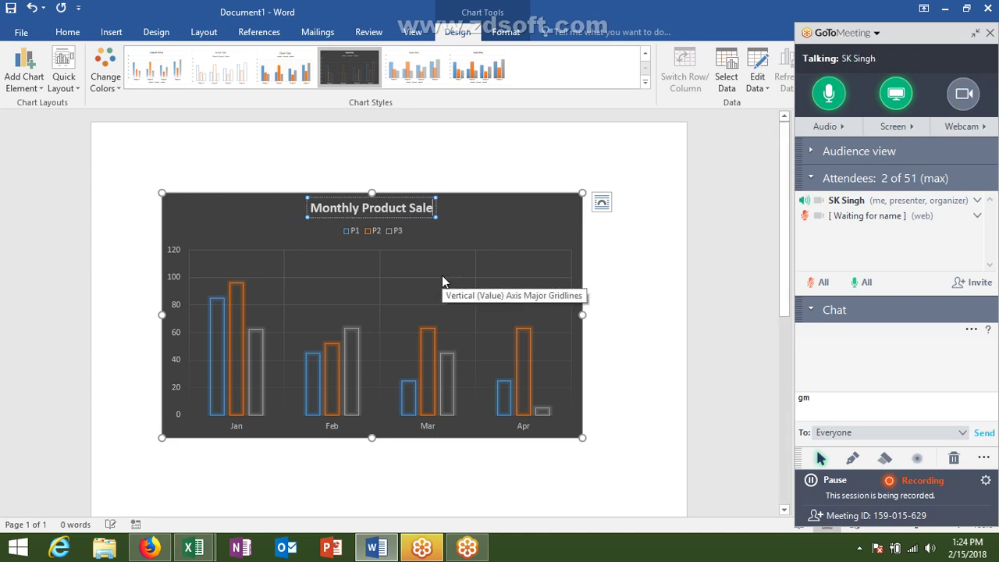
{"action": "type", "text": "s"}
{"action": "left_click", "coordinate": [628, 400]}
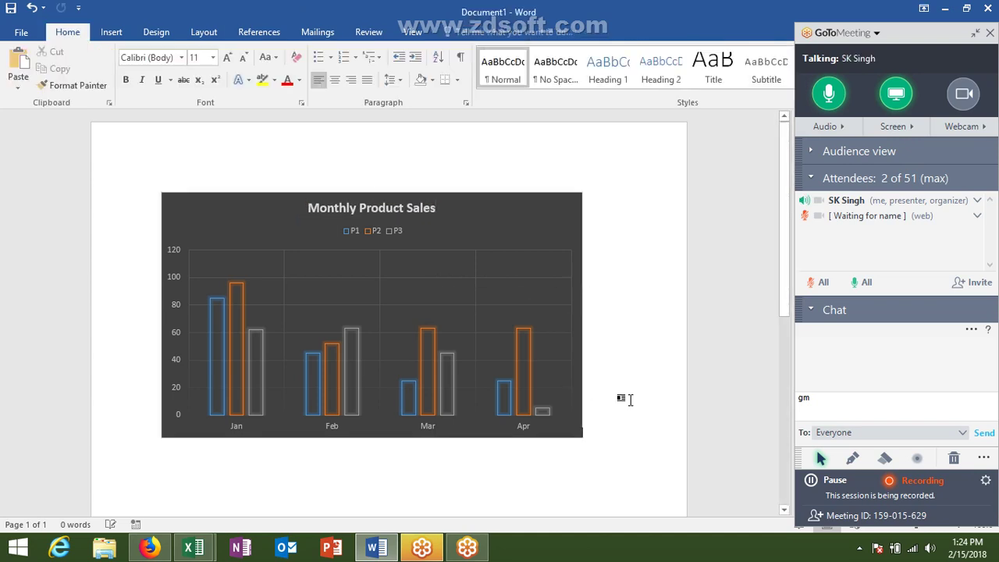
Change the chart to a 3-D Clustered Column chart.
{"action": "left_click", "coordinate": [120, 39]}
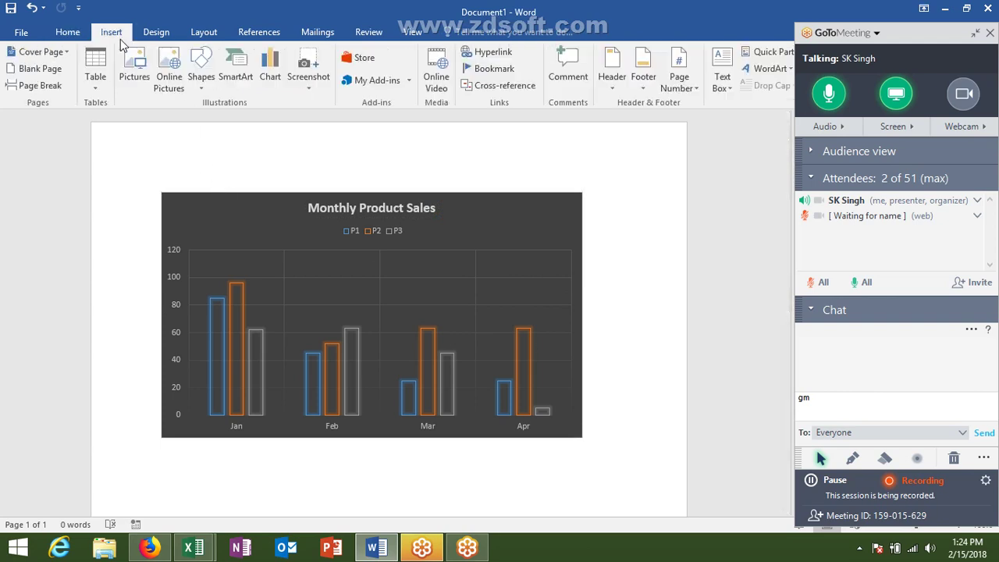
{"action": "scroll", "coordinate": [312, 234], "scroll_direction": "down", "scroll_amount": 5}
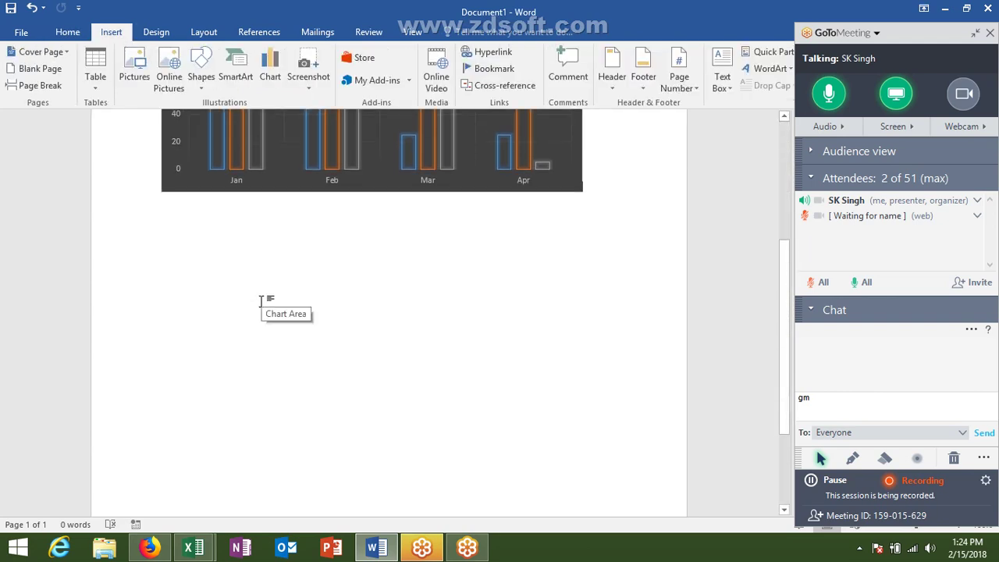
{"action": "left_click", "coordinate": [261, 300]}
{"action": "scroll", "coordinate": [261, 289], "scroll_direction": "up", "scroll_amount": 3}
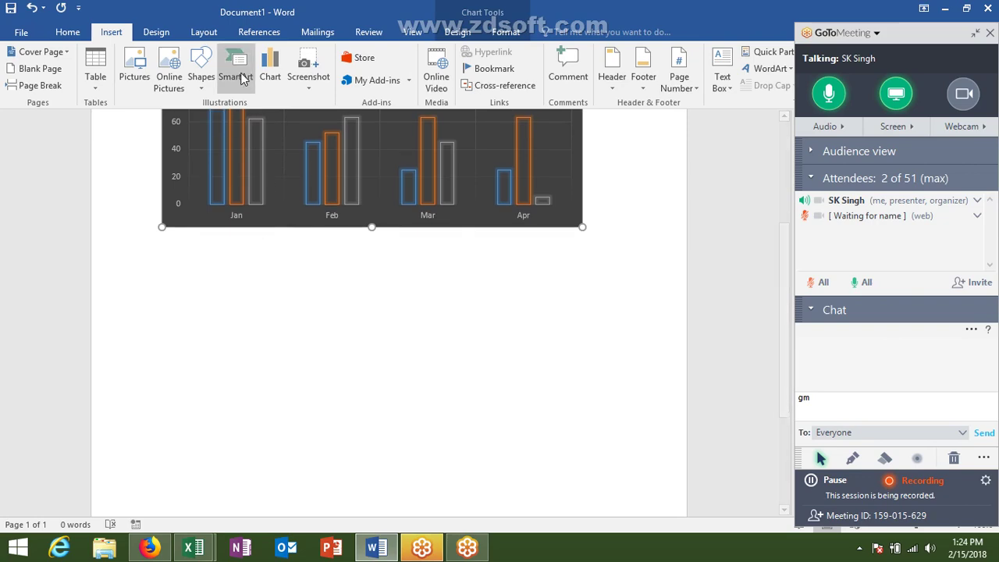
{"action": "left_click", "coordinate": [270, 81]}
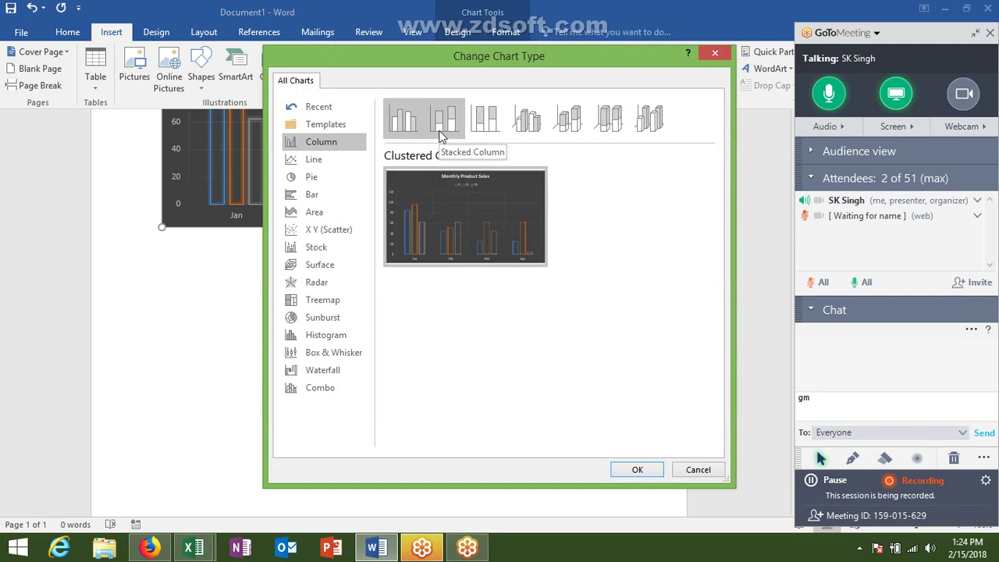
{"action": "double_click", "coordinate": [521, 129]}
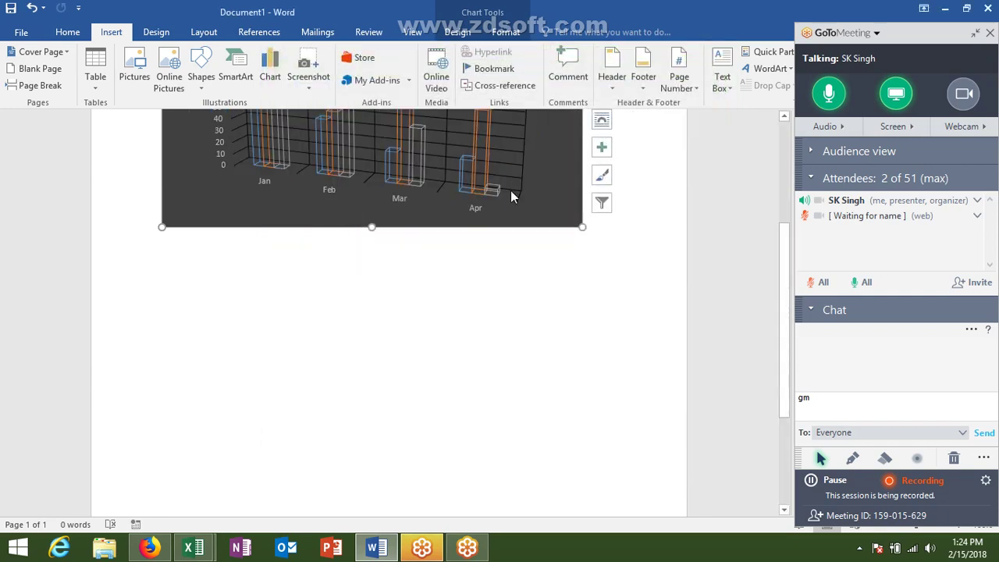
Reopen Change Chart Type and preview the Line, Pie, Bar, Area, Scatter and Stock types.
{"action": "scroll", "coordinate": [510, 191], "scroll_direction": "up", "scroll_amount": 2}
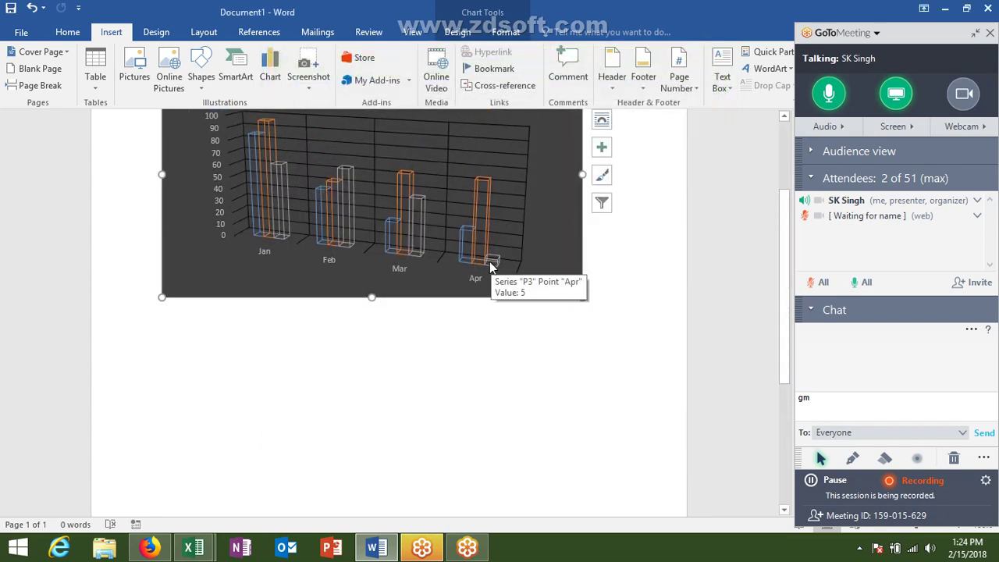
{"action": "scroll", "coordinate": [238, 189], "scroll_direction": "up", "scroll_amount": 1}
{"action": "left_click", "coordinate": [272, 82]}
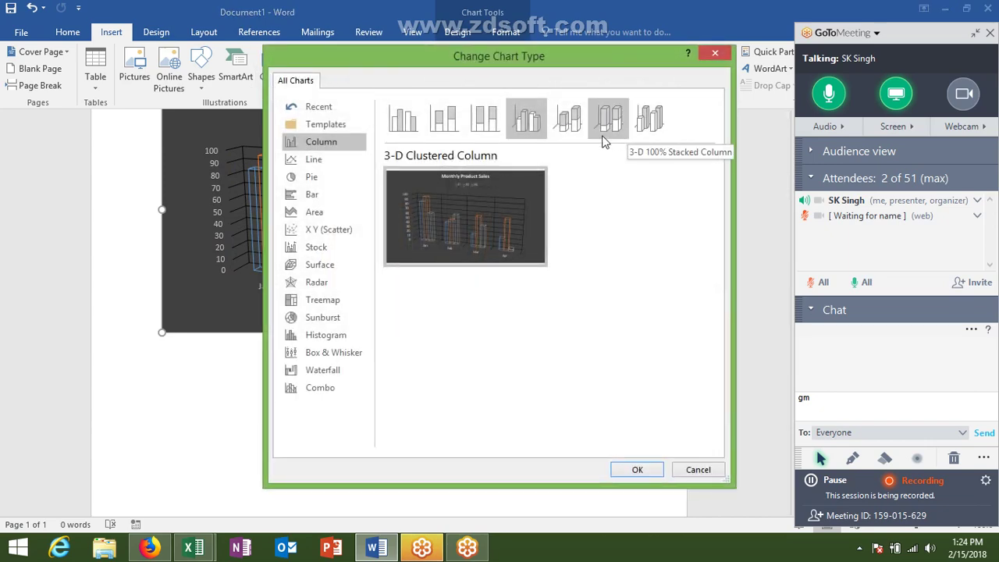
{"action": "left_click", "coordinate": [318, 164]}
{"action": "mouse_move", "coordinate": [425, 216]}
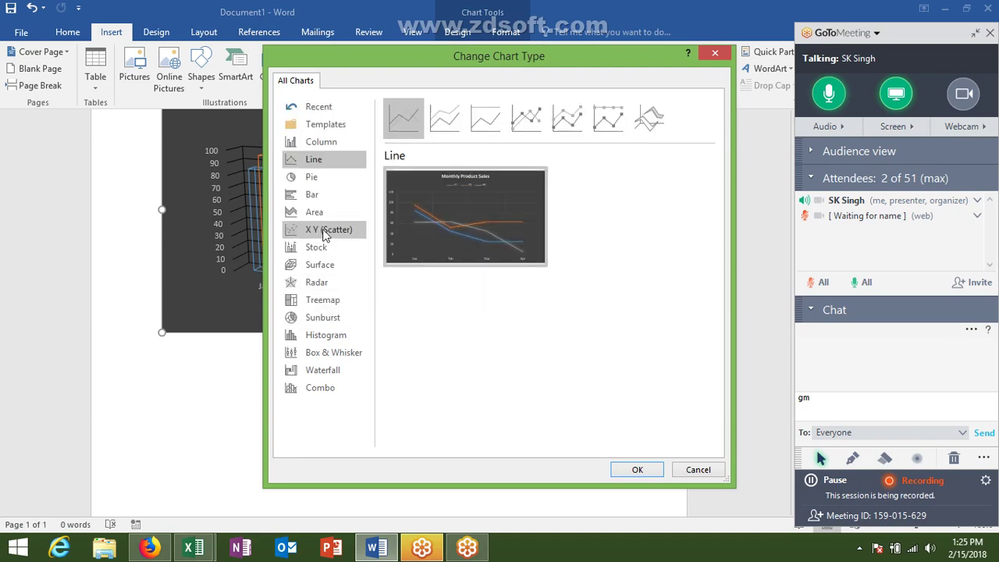
{"action": "left_click", "coordinate": [312, 177]}
{"action": "mouse_move", "coordinate": [405, 218]}
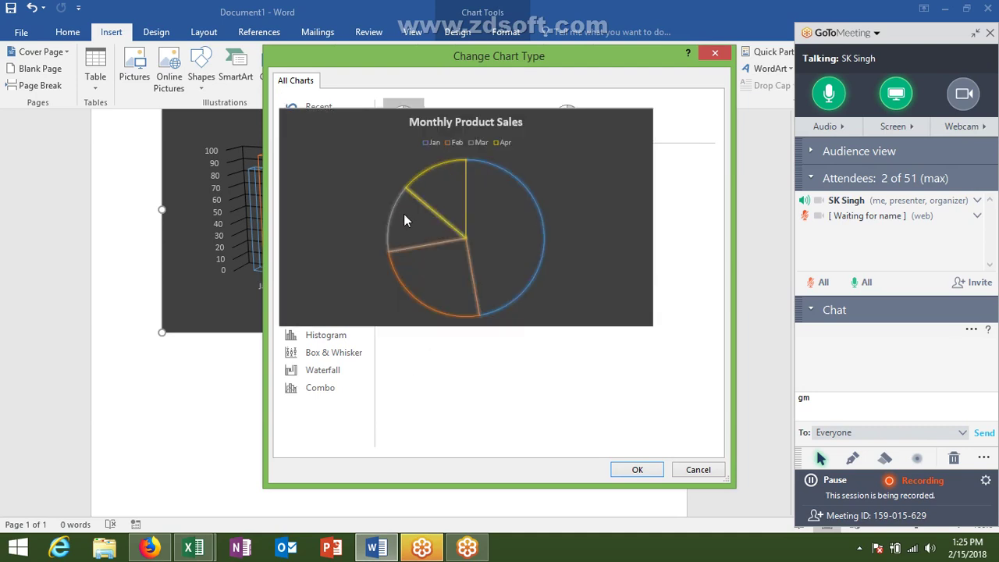
{"action": "left_click", "coordinate": [320, 197]}
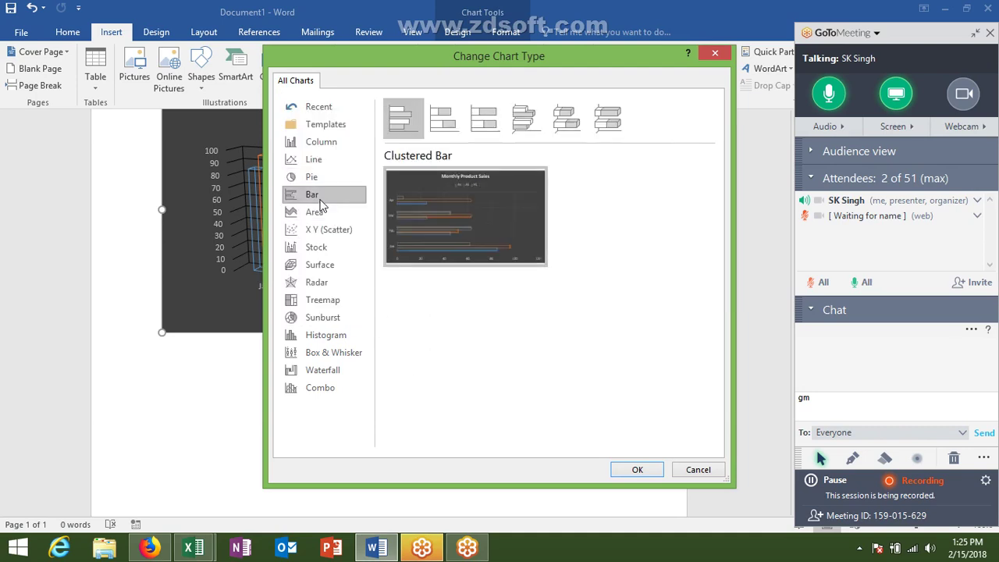
{"action": "mouse_move", "coordinate": [413, 220]}
{"action": "left_click", "coordinate": [314, 211]}
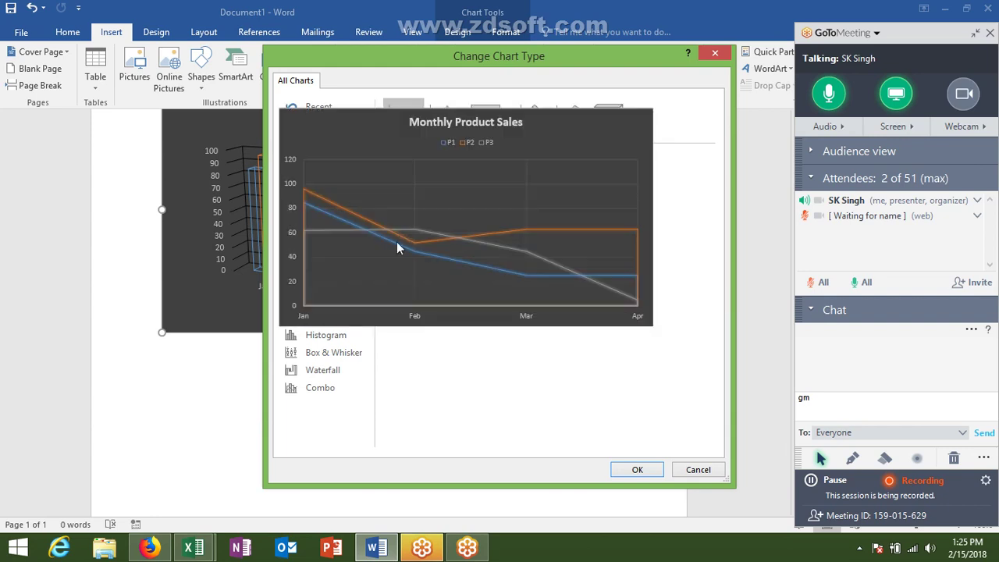
{"action": "left_click", "coordinate": [313, 230]}
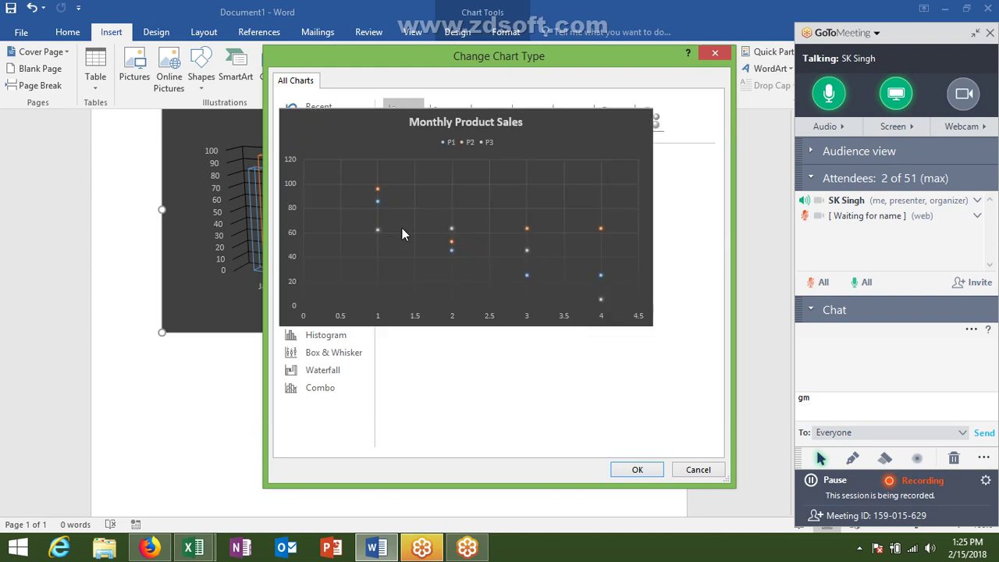
{"action": "left_click", "coordinate": [319, 248]}
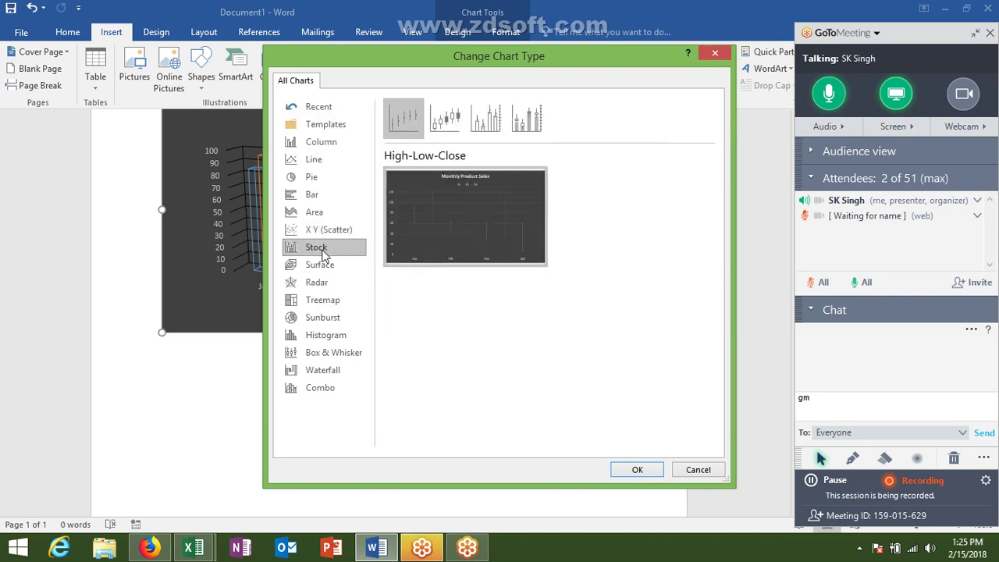
Preview Surface, Radar, Treemap, Histogram, Box & Whisker and Waterfall, ending on Combo.
{"action": "mouse_move", "coordinate": [446, 235]}
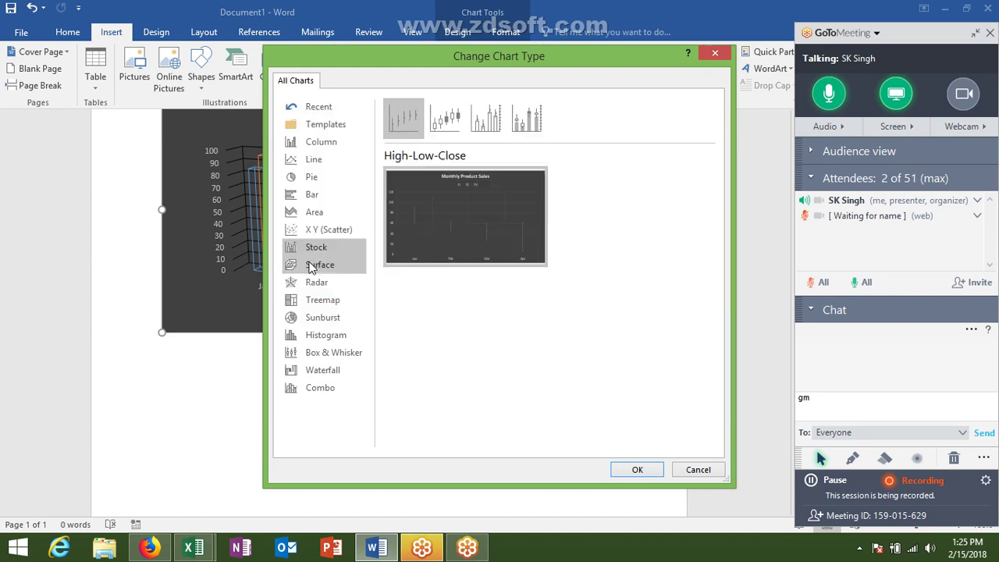
{"action": "left_click", "coordinate": [322, 265]}
{"action": "mouse_move", "coordinate": [419, 221]}
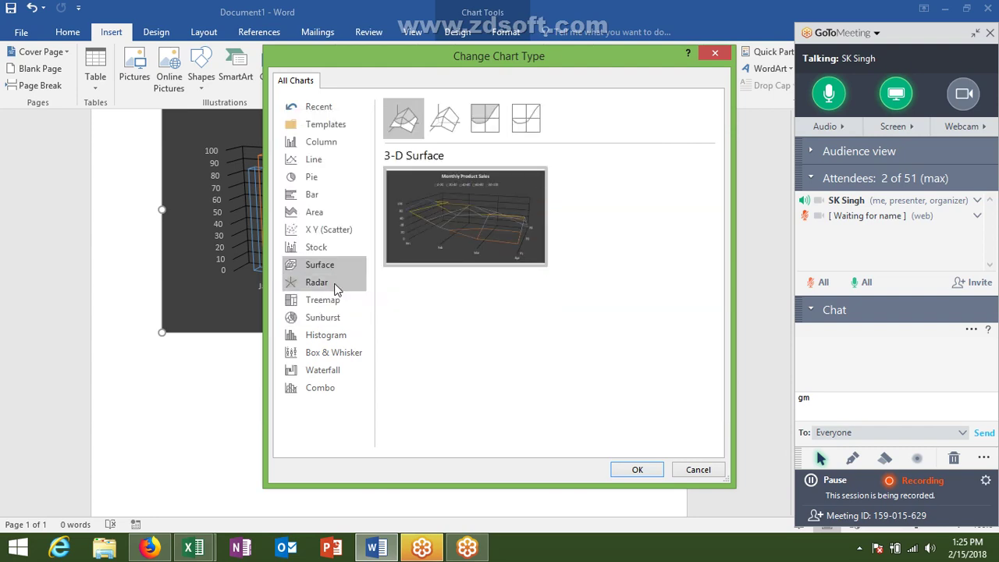
{"action": "left_click", "coordinate": [335, 287]}
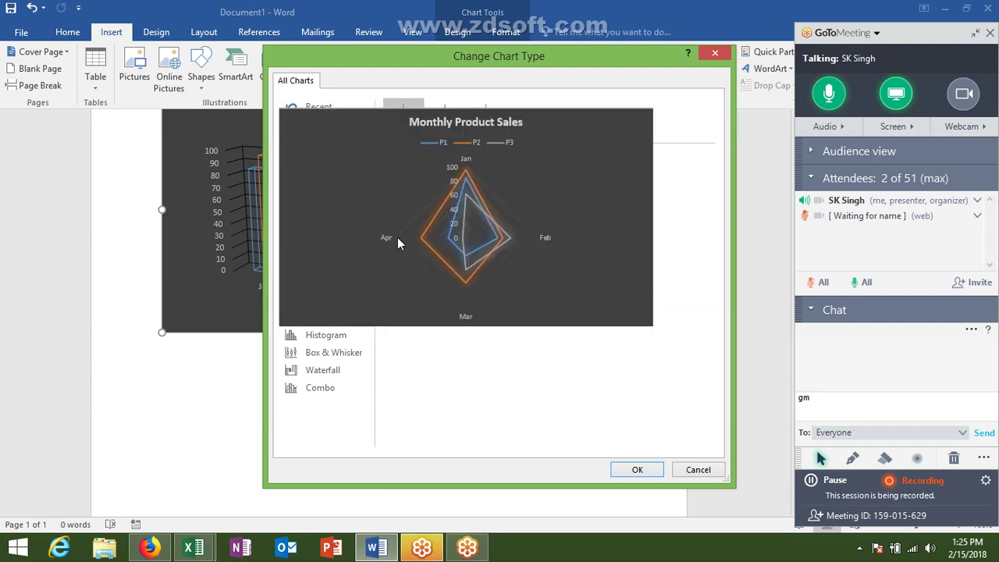
{"action": "left_click", "coordinate": [331, 306]}
{"action": "mouse_move", "coordinate": [408, 251]}
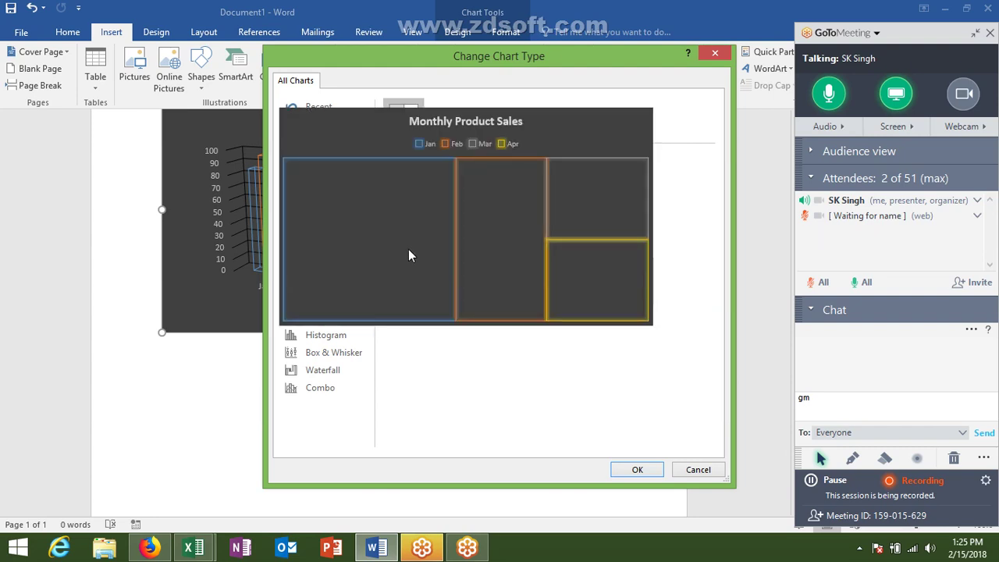
{"action": "left_click", "coordinate": [337, 336]}
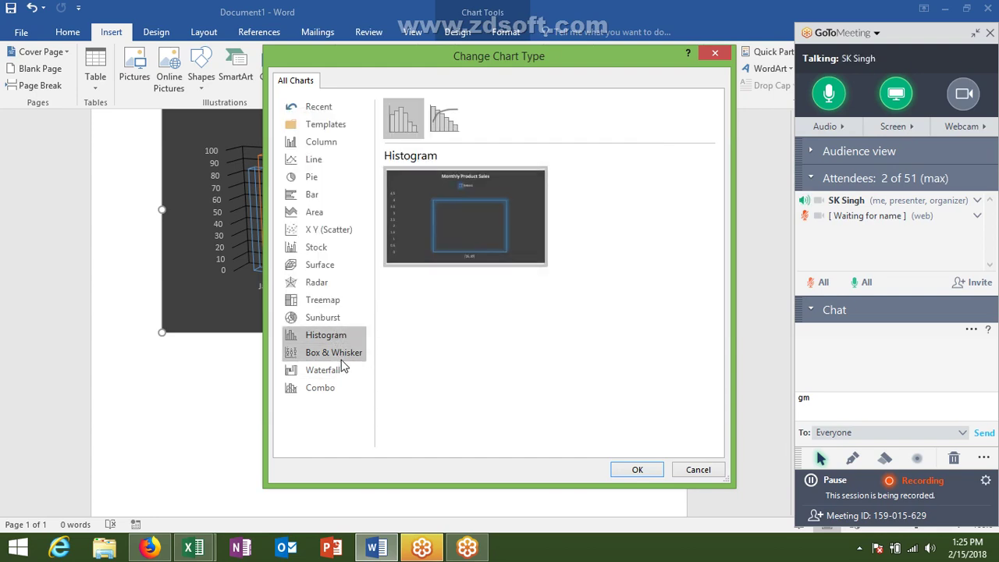
{"action": "left_click", "coordinate": [341, 353]}
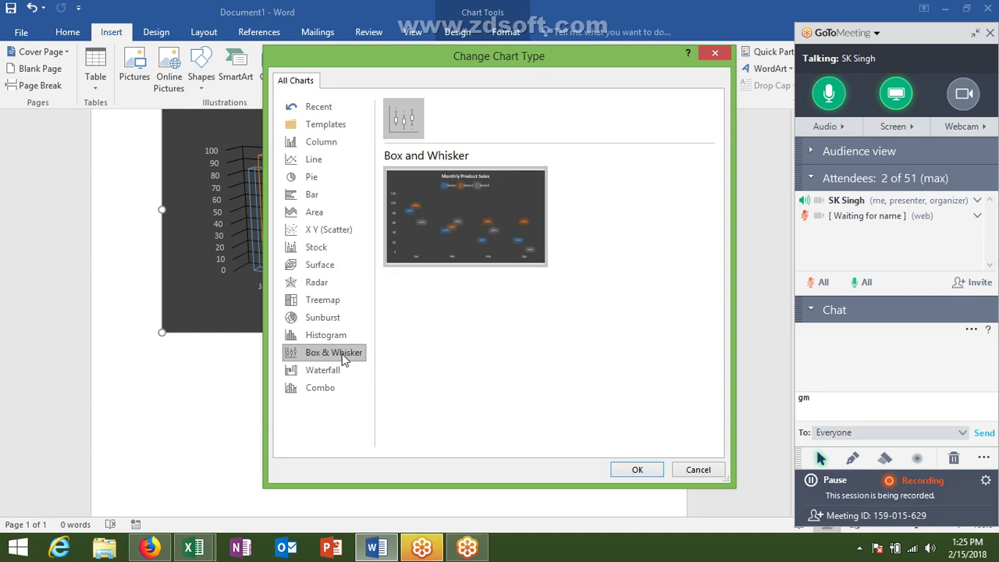
{"action": "mouse_move", "coordinate": [414, 239]}
{"action": "left_click", "coordinate": [333, 371]}
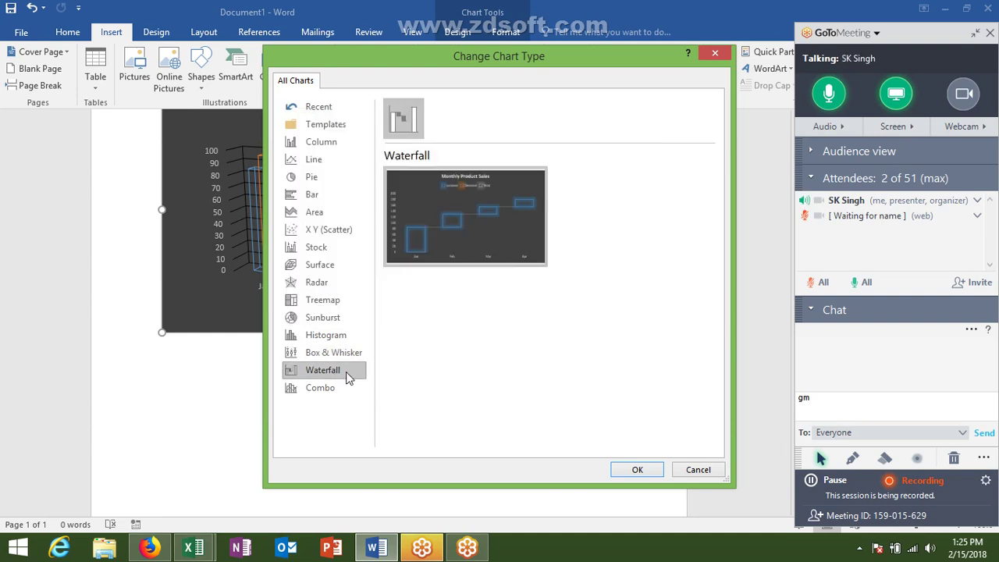
{"action": "left_click", "coordinate": [332, 388]}
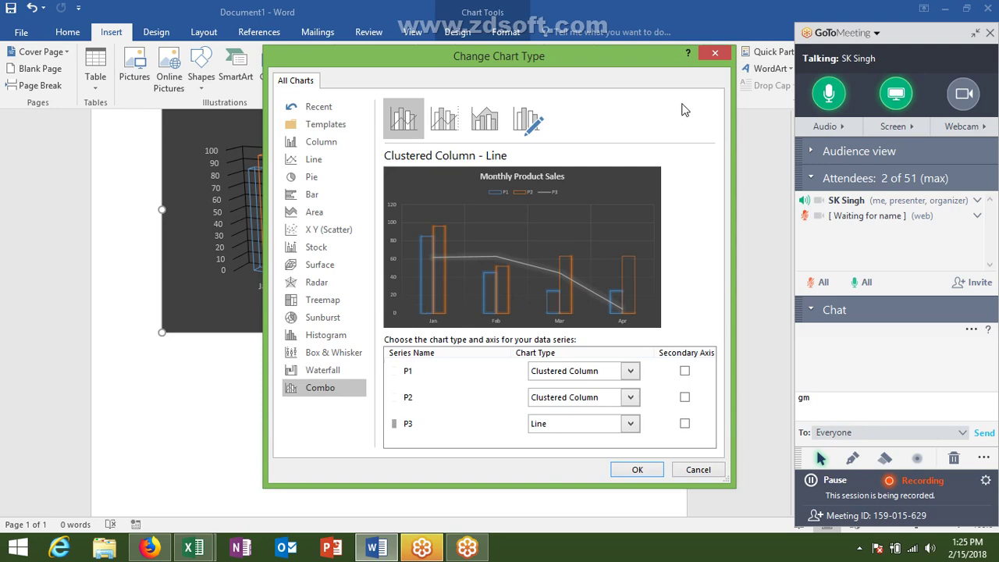
Close the Change Chart Type dialog without applying a new chart type.
{"action": "left_click", "coordinate": [714, 54]}
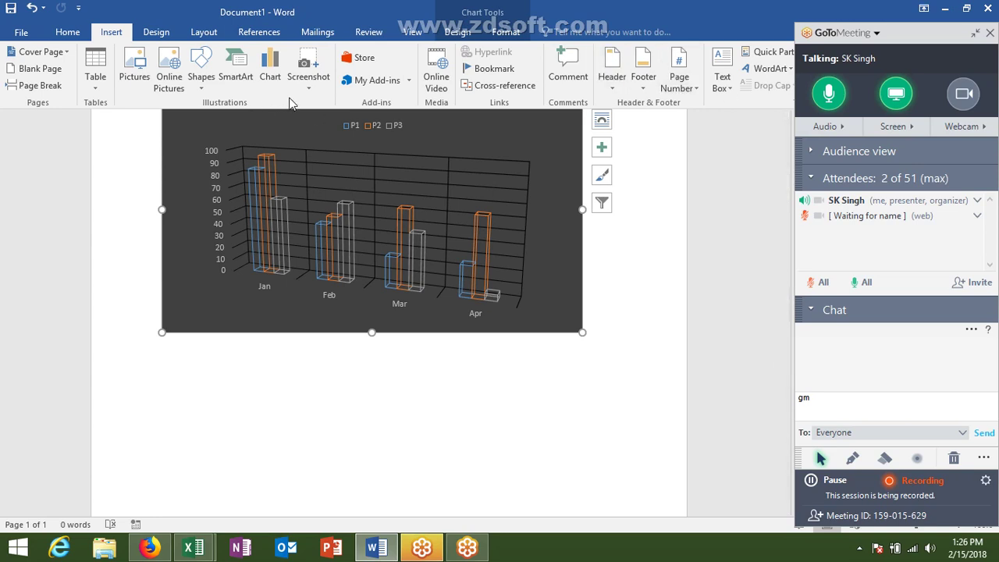
Delete the 3-D Monthly Product Sales chart from the page.
{"action": "scroll", "coordinate": [535, 308], "scroll_direction": "up", "scroll_amount": 3}
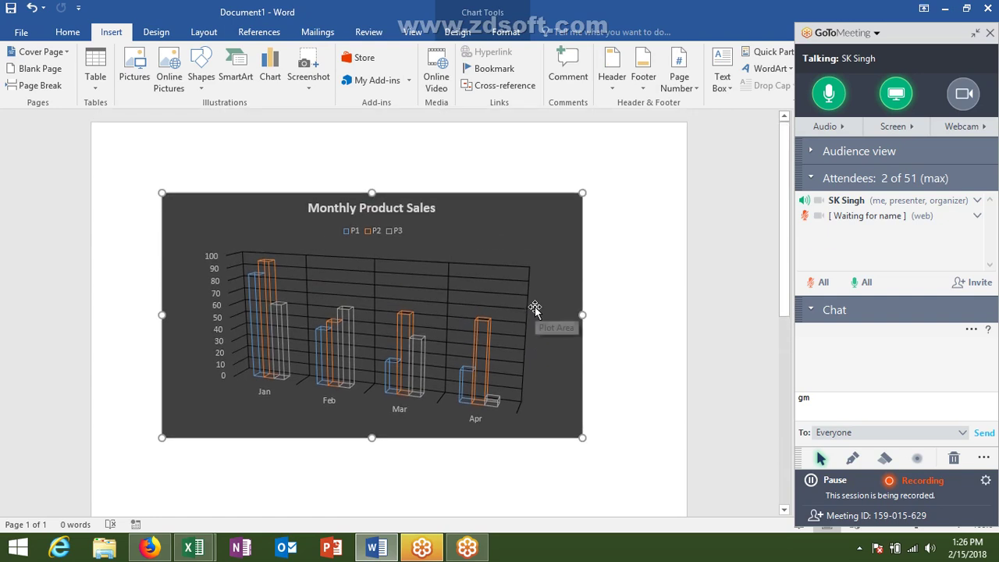
{"action": "scroll", "coordinate": [534, 308], "scroll_direction": "down", "scroll_amount": 1}
{"action": "scroll", "coordinate": [534, 309], "scroll_direction": "up", "scroll_amount": 1}
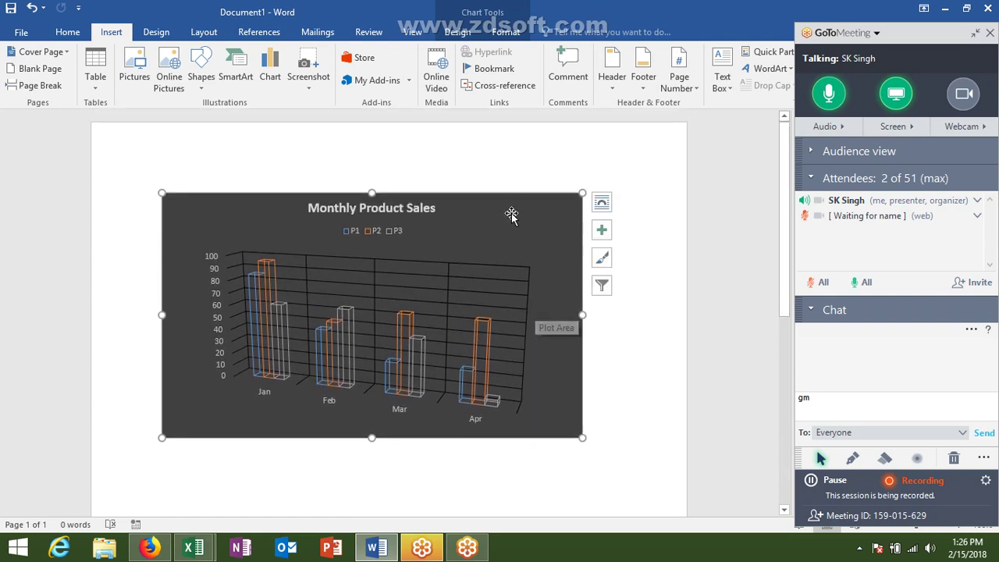
{"action": "key", "text": "Delete"}
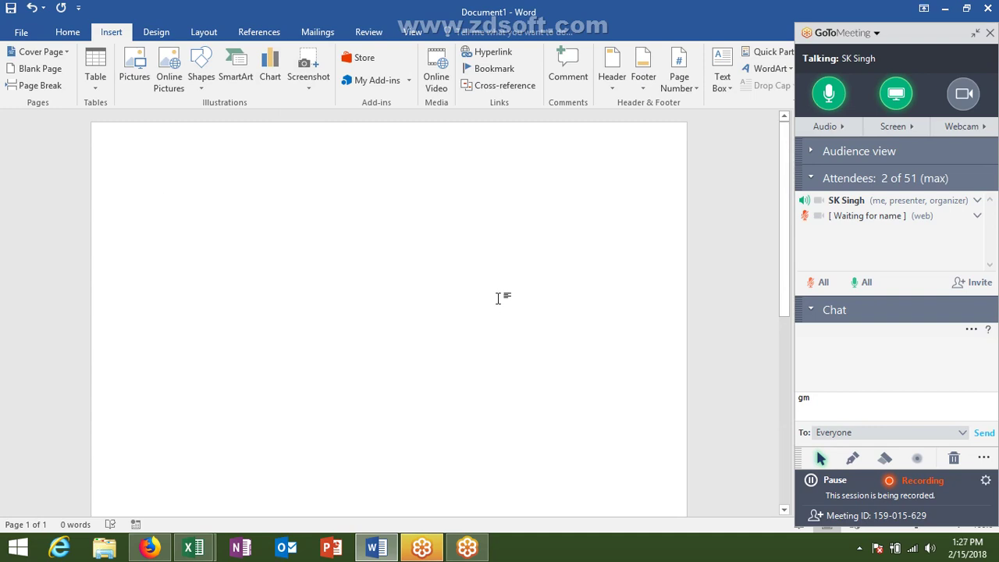
Toggle the GoToMeeting panel to compact and back, then clear the leftover chat text.
{"action": "left_click", "coordinate": [975, 34]}
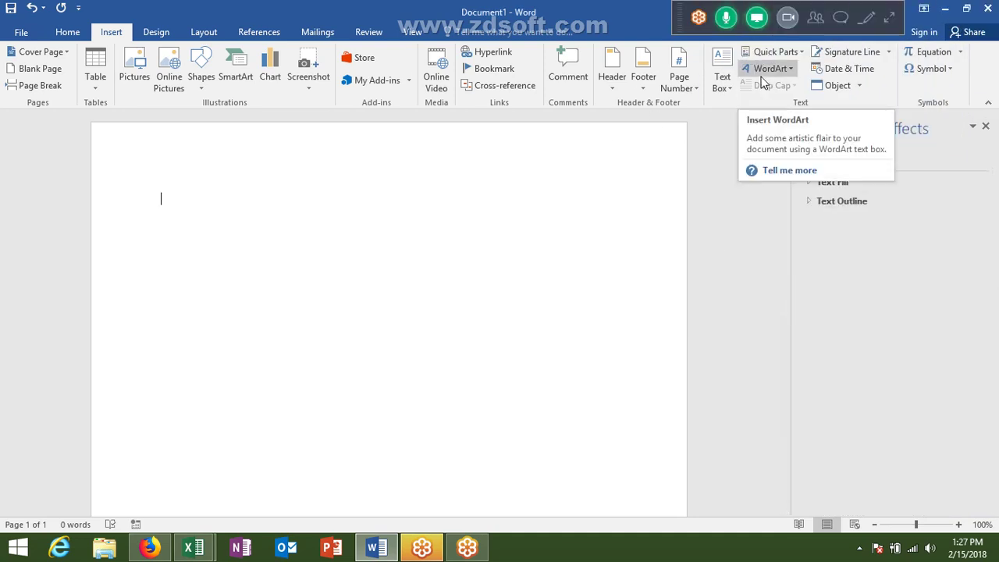
{"action": "left_click", "coordinate": [889, 18]}
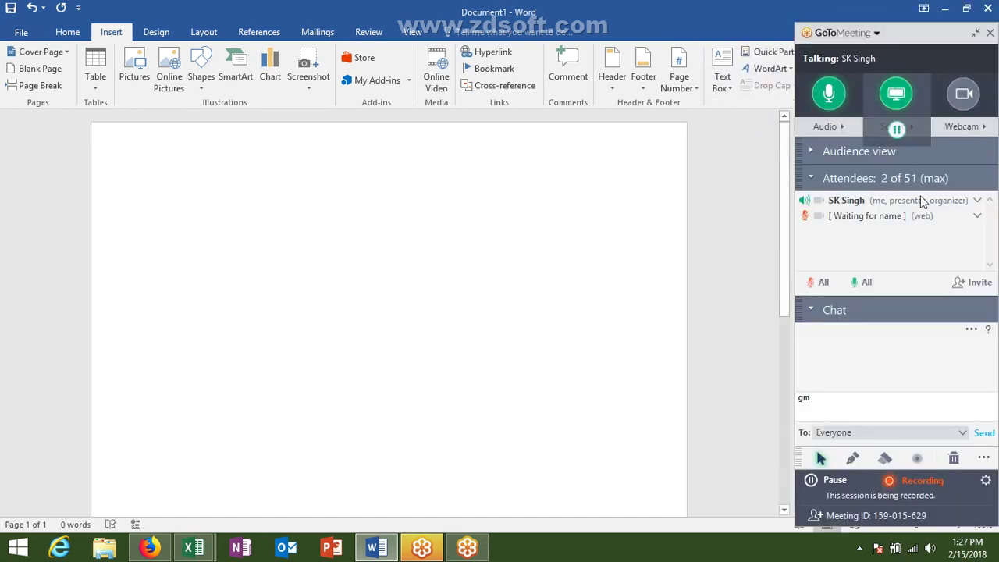
{"action": "left_click", "coordinate": [904, 420]}
{"action": "key", "text": "BackSpace"}
{"action": "key", "text": "BackSpace"}
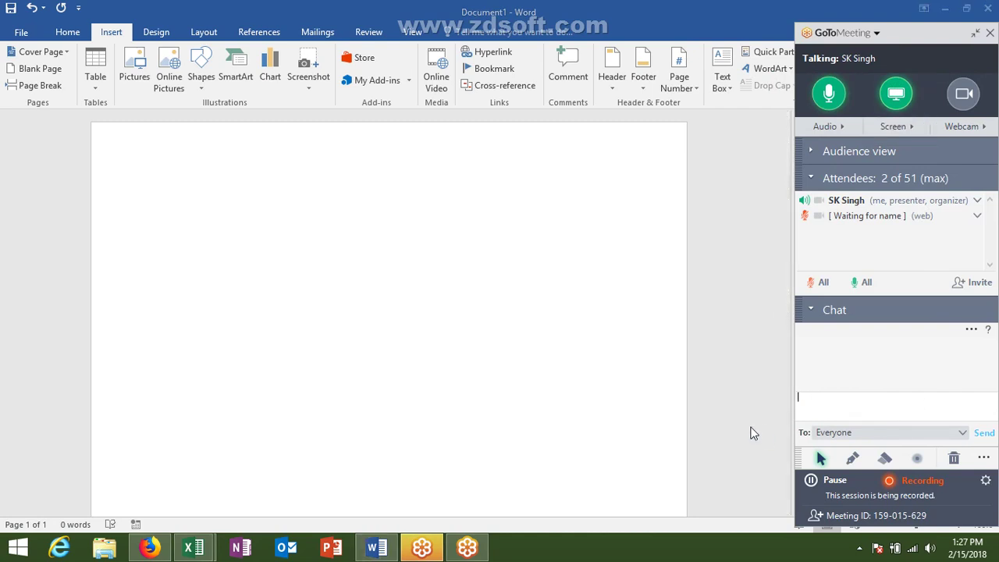
Insert a screen clipping of the GoToMeeting Chat area, then delete the picture.
{"action": "left_click", "coordinate": [309, 64]}
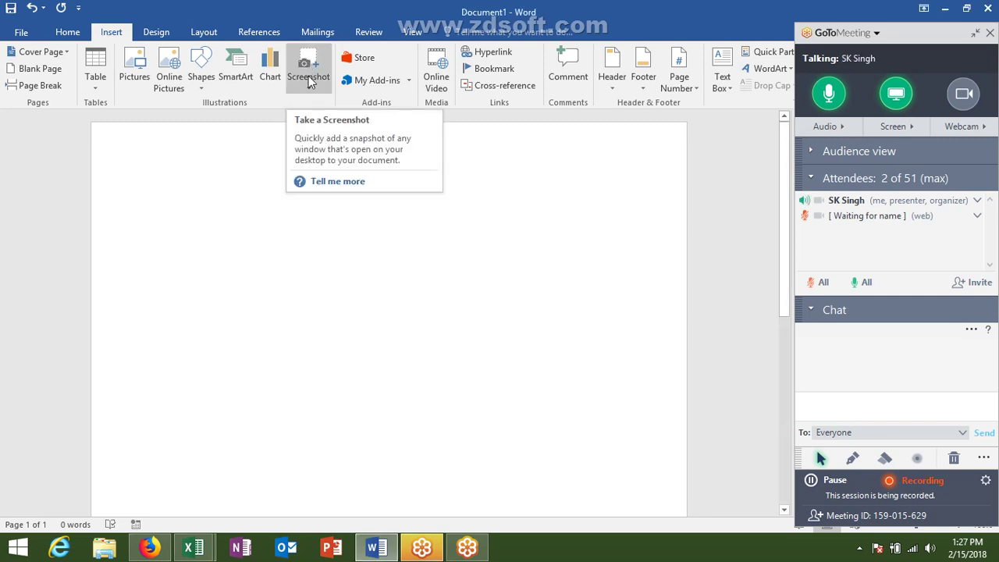
{"action": "left_click", "coordinate": [310, 89]}
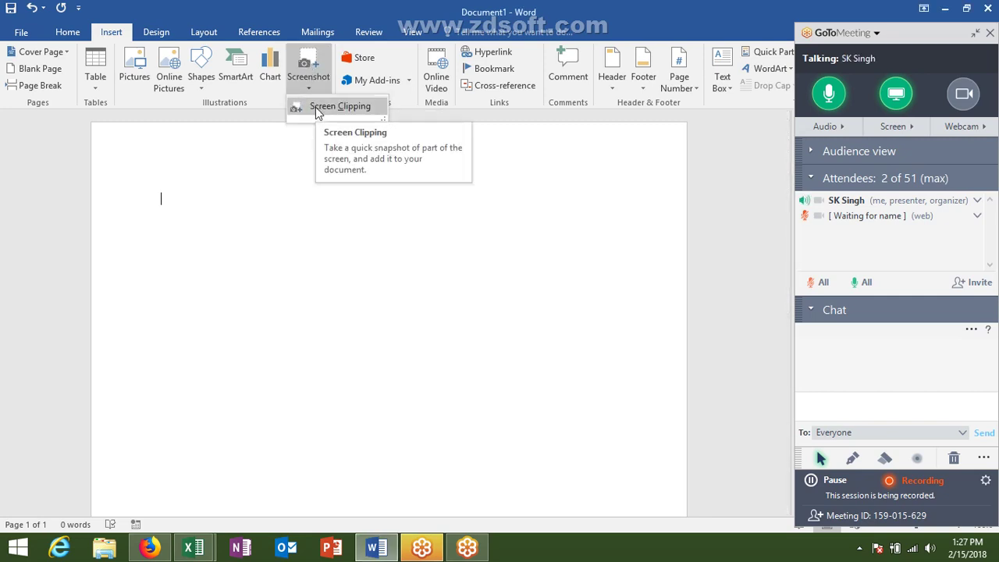
{"action": "left_click", "coordinate": [317, 109]}
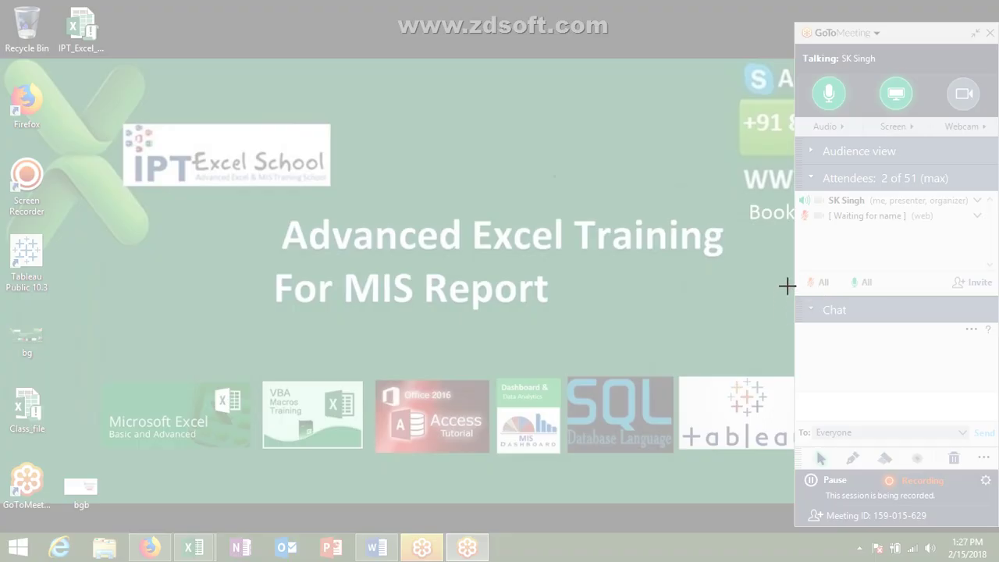
{"action": "mouse_move", "coordinate": [787, 286]}
{"action": "left_mouse_down"}
{"action": "mouse_move", "coordinate": [965, 414]}
{"action": "mouse_move", "coordinate": [994, 497]}
{"action": "mouse_move", "coordinate": [997, 464]}
{"action": "left_mouse_up"}
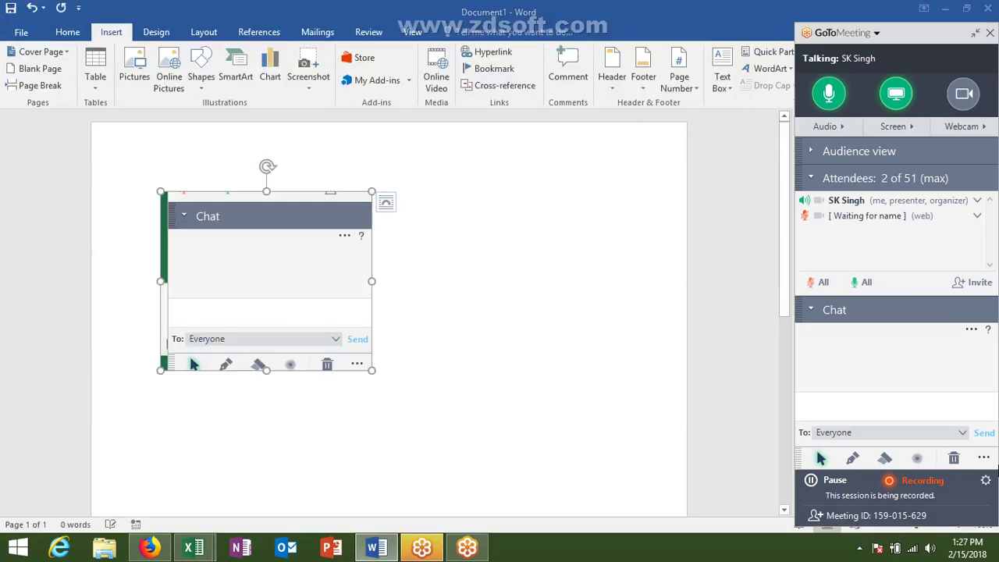
{"action": "left_click_drag", "start_coordinate": [270, 260], "coordinate": [473, 272]}
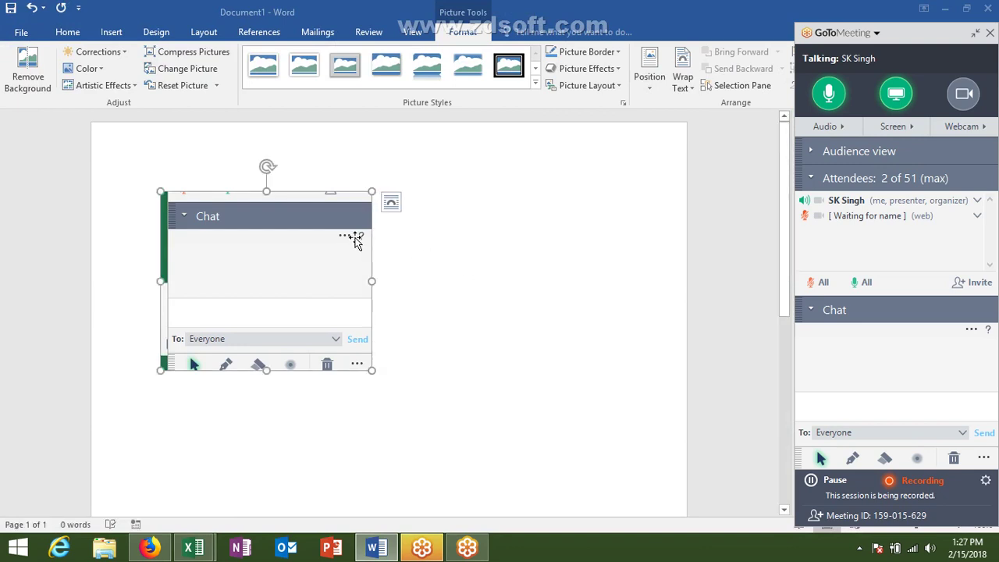
{"action": "key", "text": "Delete"}
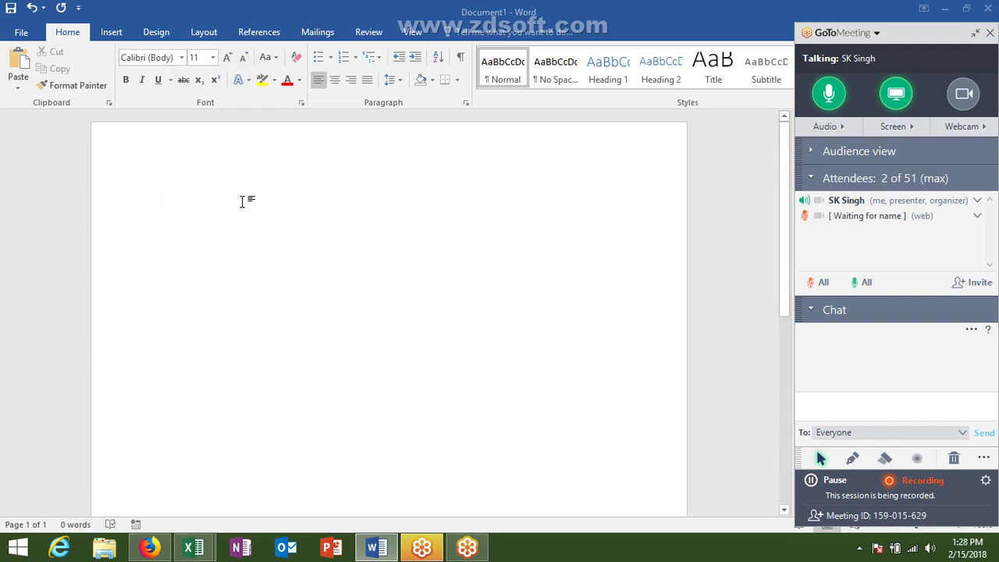
Create a new blank document and start a Screen Clipping from the Insert tab's Screenshot menu.
{"action": "key", "text": "ctrl+n"}
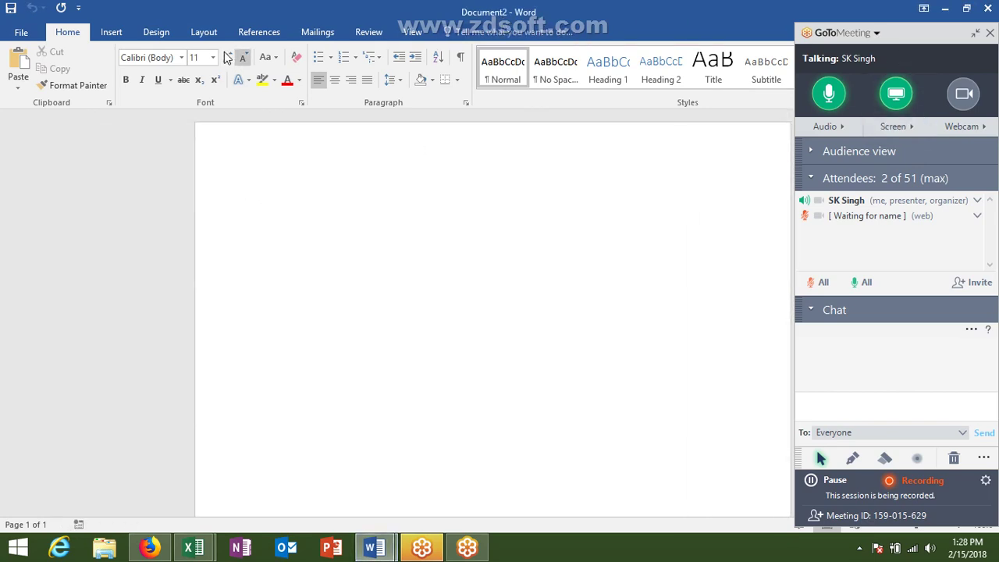
{"action": "left_click", "coordinate": [110, 32]}
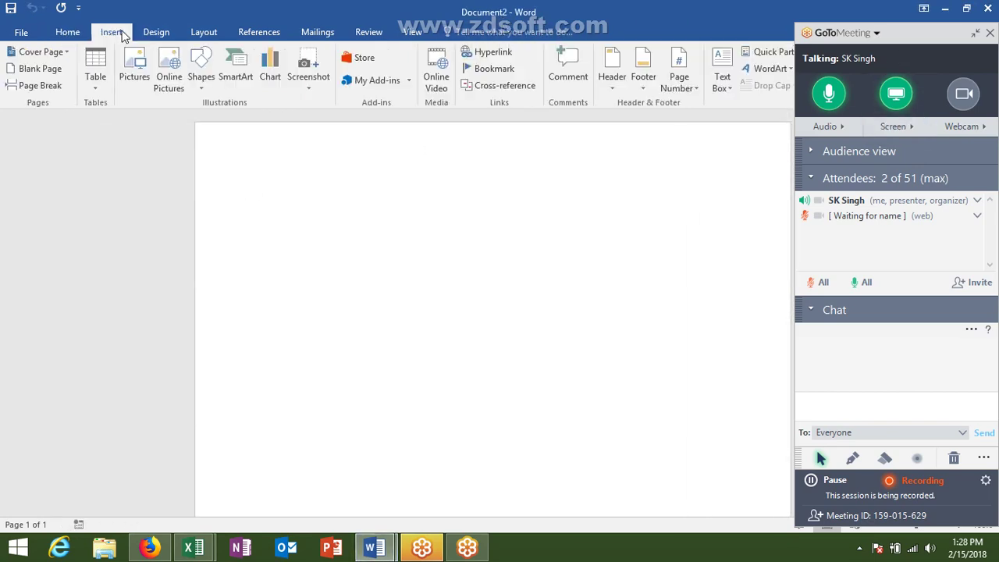
{"action": "left_click", "coordinate": [199, 88]}
{"action": "left_click", "coordinate": [293, 86]}
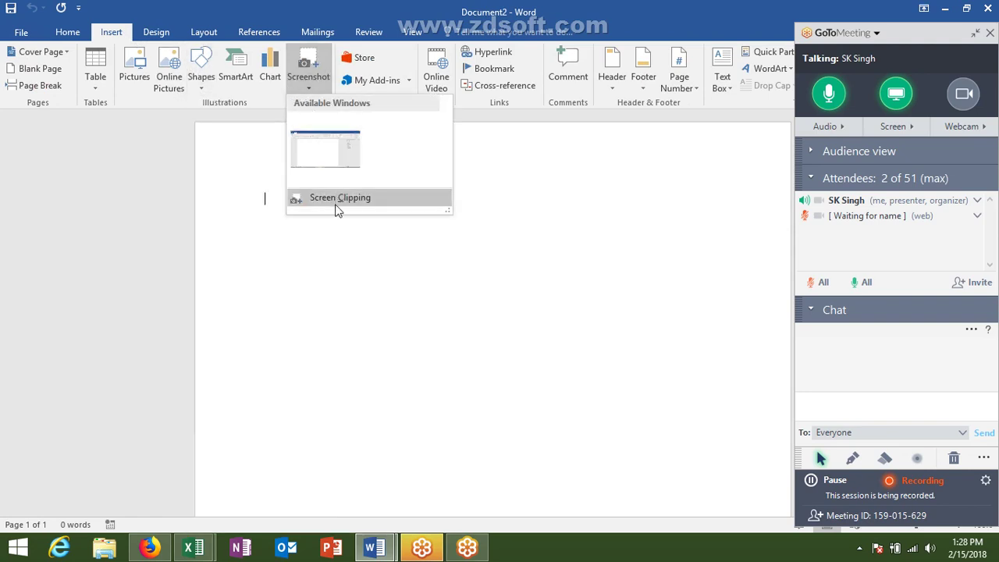
{"action": "left_click", "coordinate": [337, 205]}
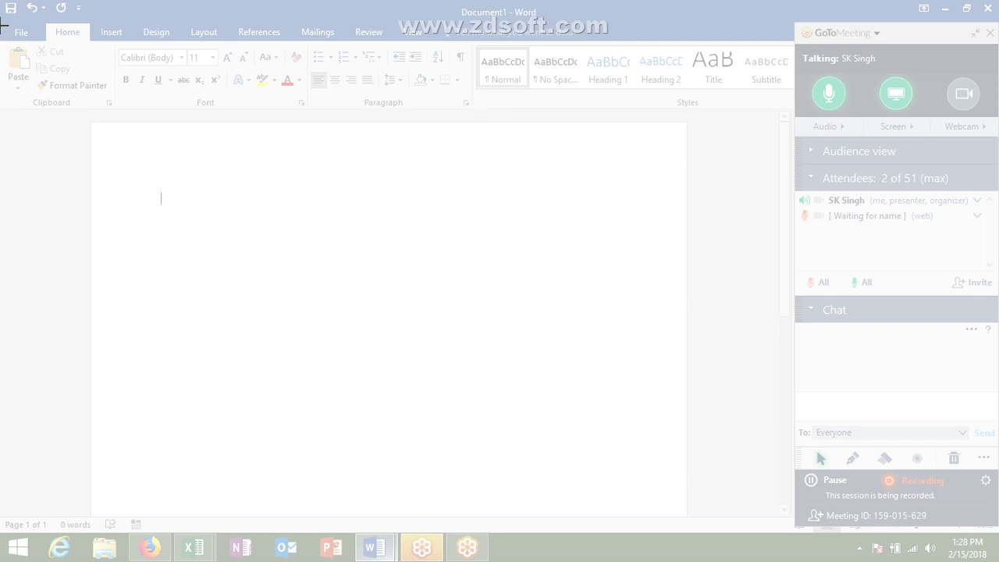
Clip the Word window's top-left corner, add and erase test text, then delete the clipped picture.
{"action": "left_click_drag", "start_coordinate": [7, 22], "coordinate": [99, 114]}
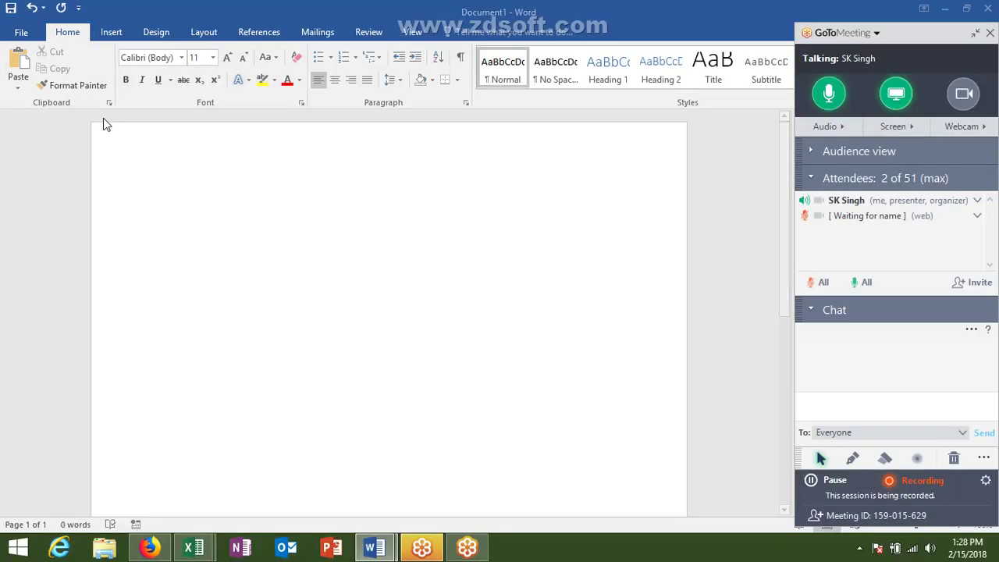
{"action": "left_click", "coordinate": [406, 245]}
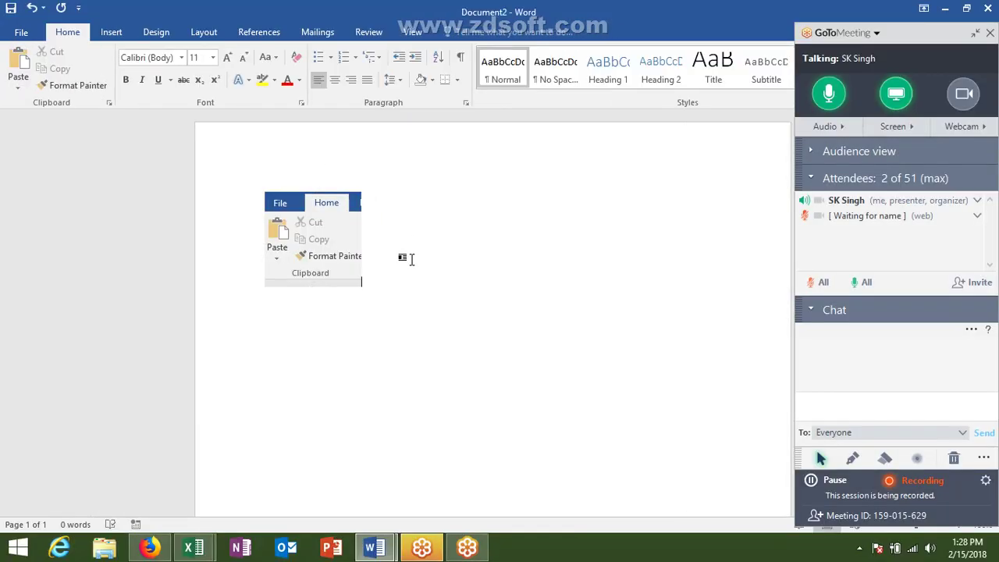
{"action": "type", "text": "nolsdjnflsadlsdflsd"}
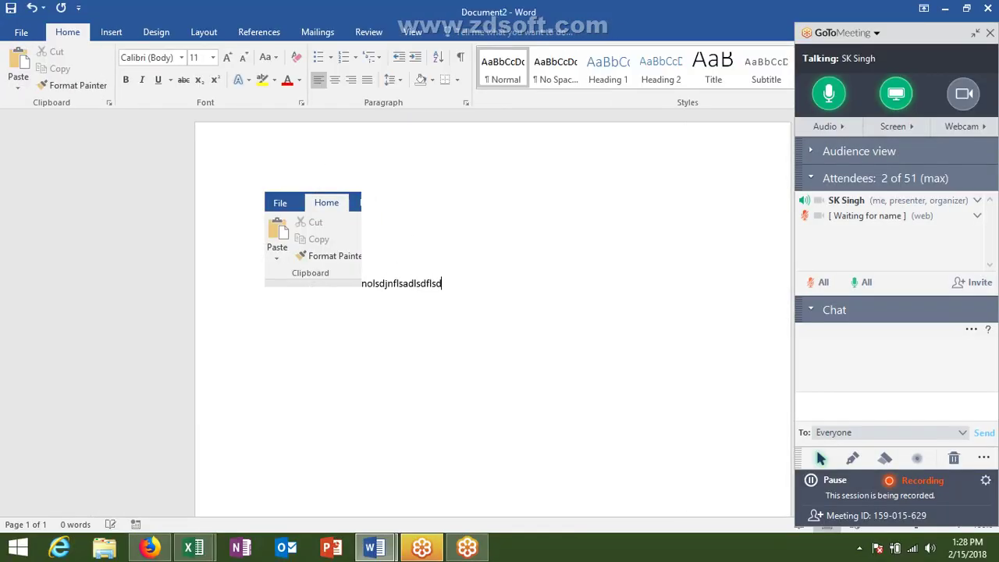
{"action": "type", "text": "lfsdfsdlj"}
{"action": "key", "text": "BackSpace"}
{"action": "key", "text": "BackSpace"}
{"action": "key", "text": "BackSpace"}
{"action": "key", "text": "BackSpace"}
{"action": "key", "text": "BackSpace"}
{"action": "key", "text": "BackSpace"}
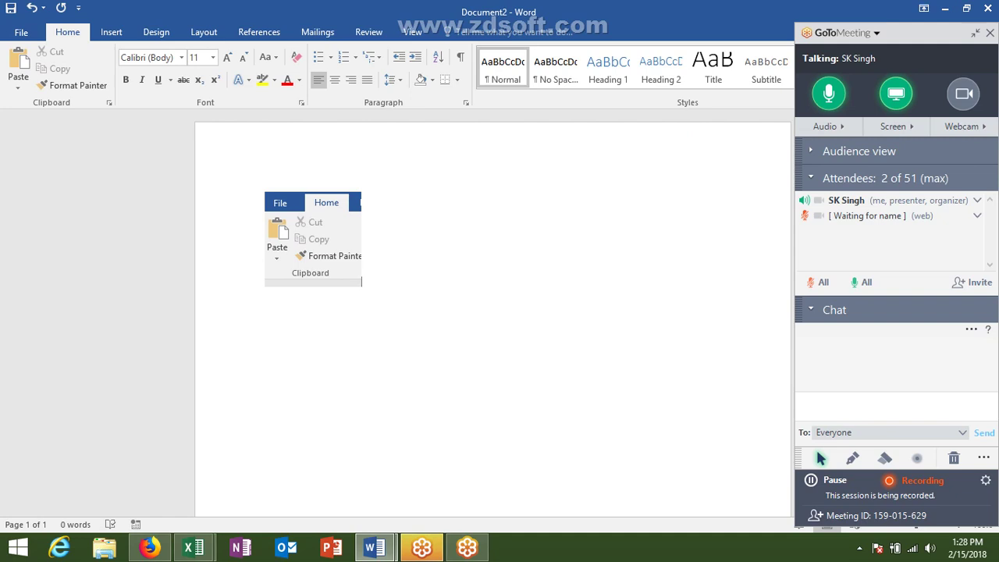
{"action": "left_click", "coordinate": [302, 247]}
{"action": "key", "text": "Delete"}
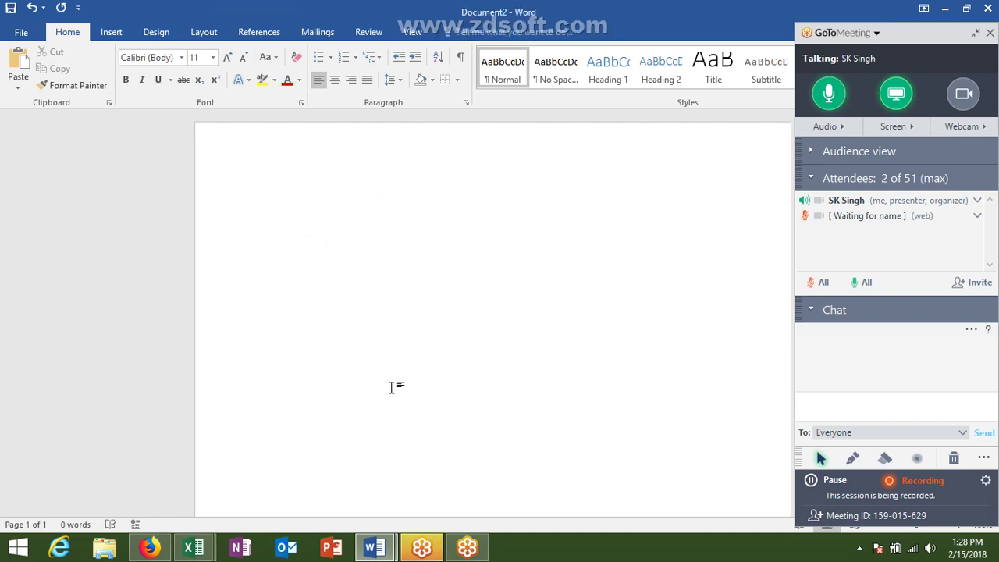
{"action": "left_click", "coordinate": [146, 547]}
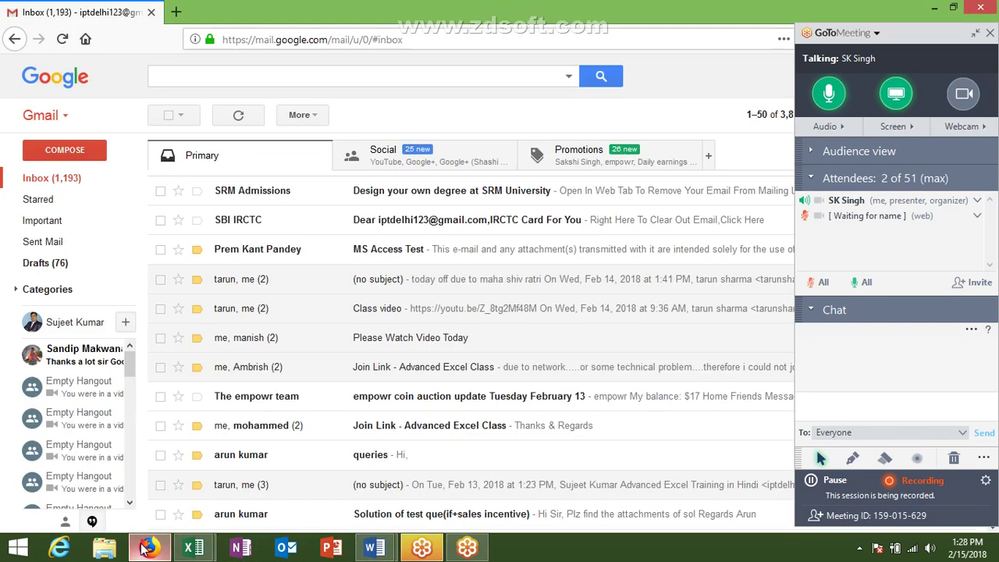
{"action": "left_click", "coordinate": [148, 547]}
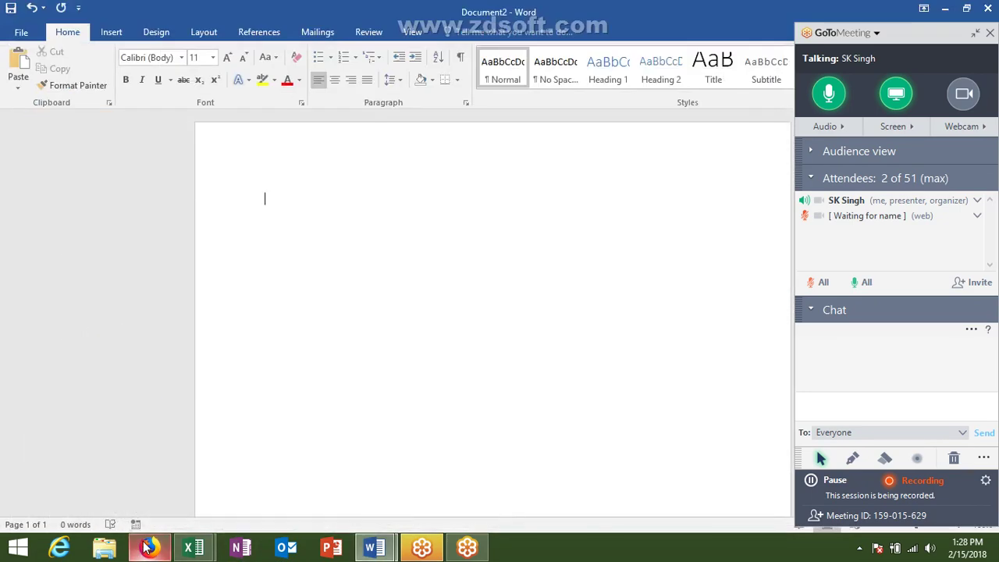
{"action": "left_click", "coordinate": [146, 549]}
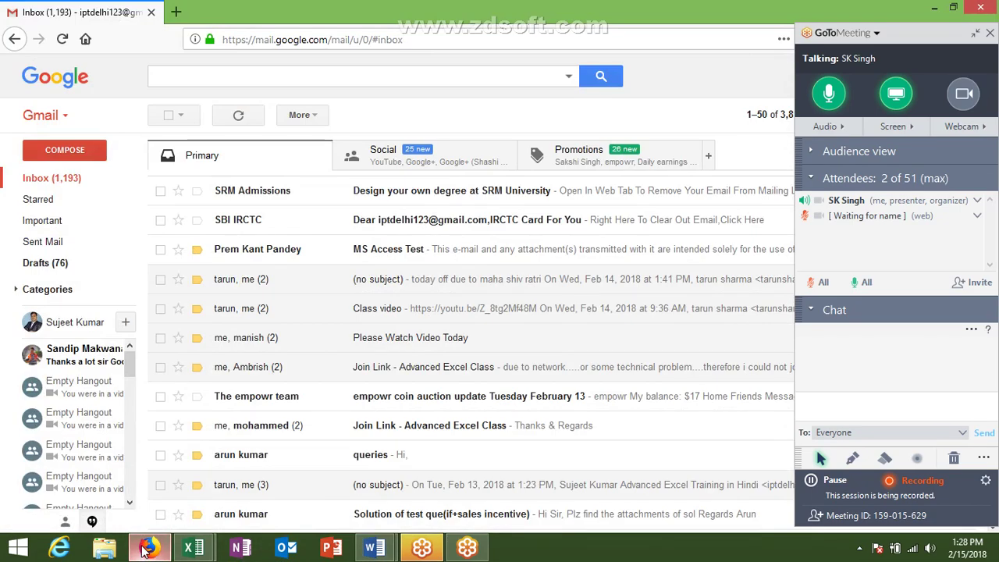
{"action": "left_click", "coordinate": [146, 550]}
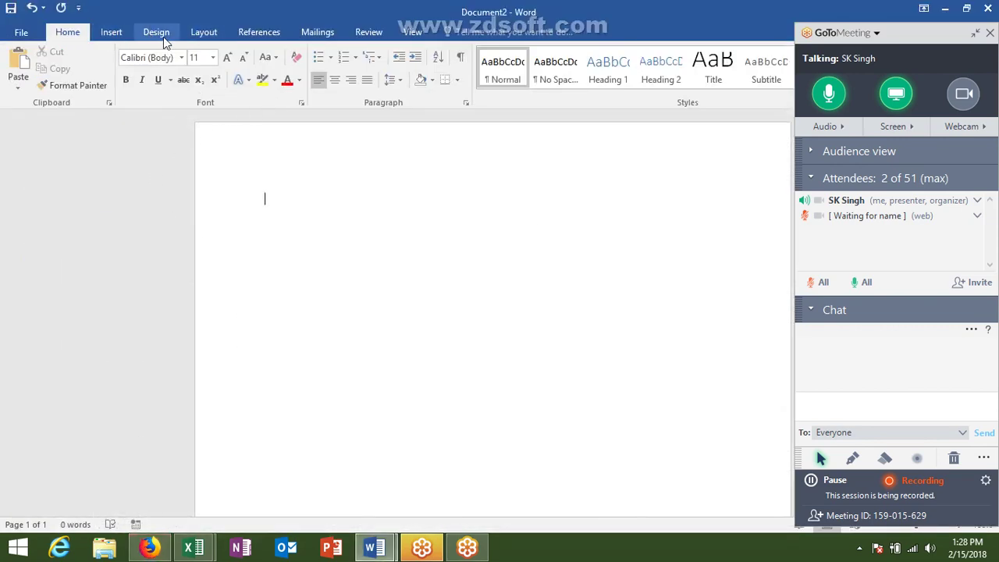
Start a Screen Clipping and end it at once, inserting a tiny accidental clip.
{"action": "left_click", "coordinate": [112, 35]}
{"action": "left_click", "coordinate": [312, 93]}
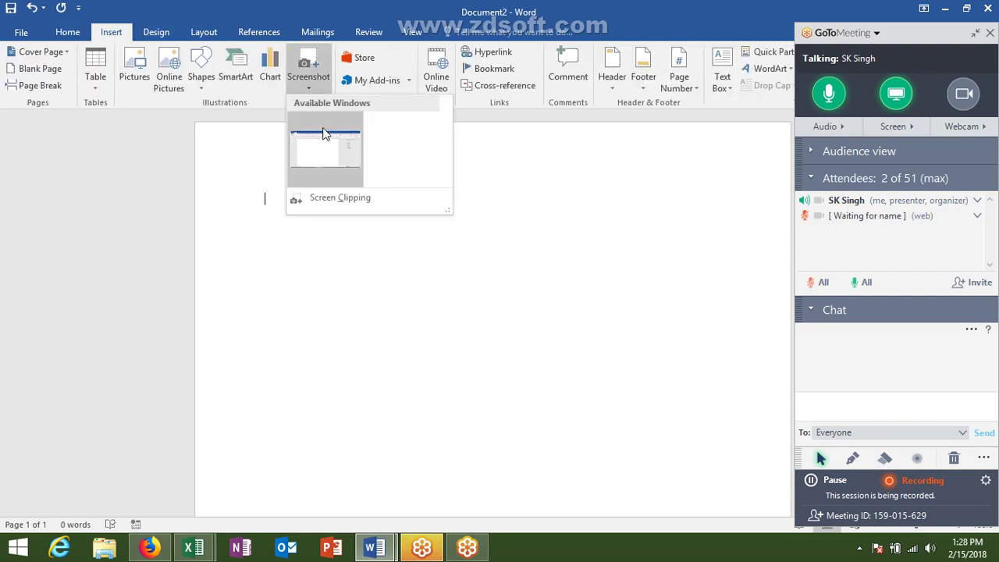
{"action": "left_click", "coordinate": [328, 196]}
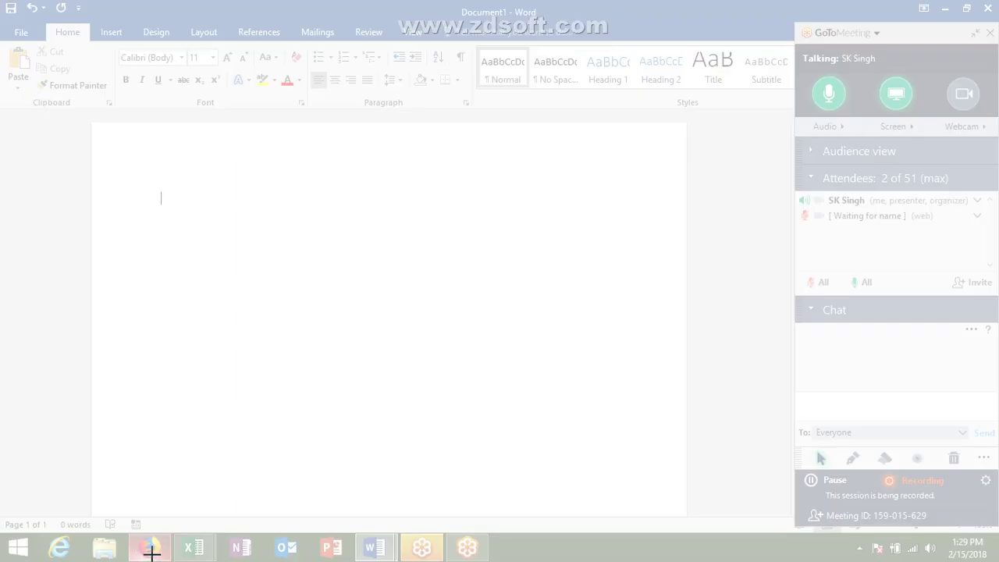
{"action": "left_click", "coordinate": [151, 548]}
Switch from the Gmail window back to Document2 via the taskbar.
{"action": "left_click", "coordinate": [150, 547]}
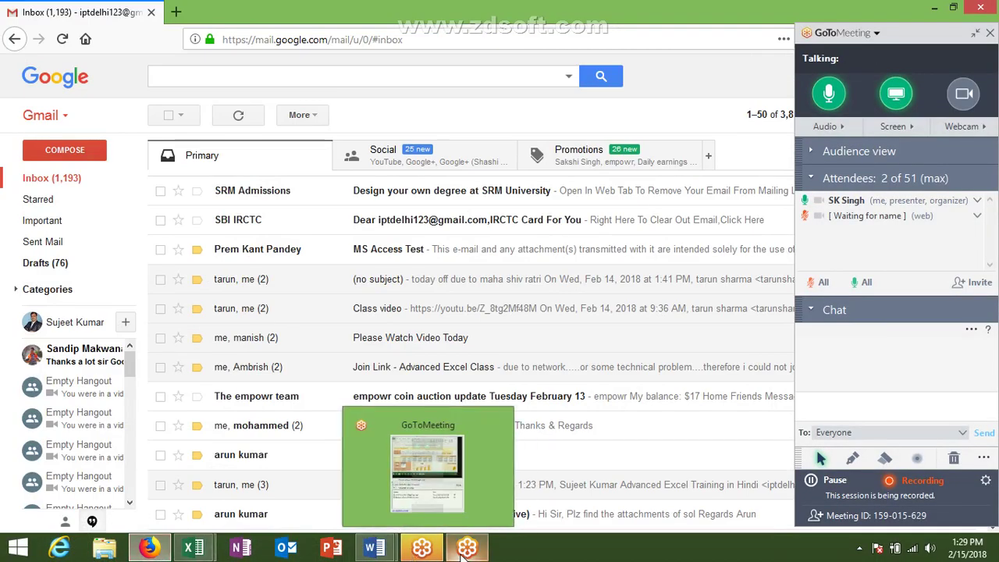
{"action": "mouse_move", "coordinate": [374, 548]}
{"action": "left_click", "coordinate": [406, 501]}
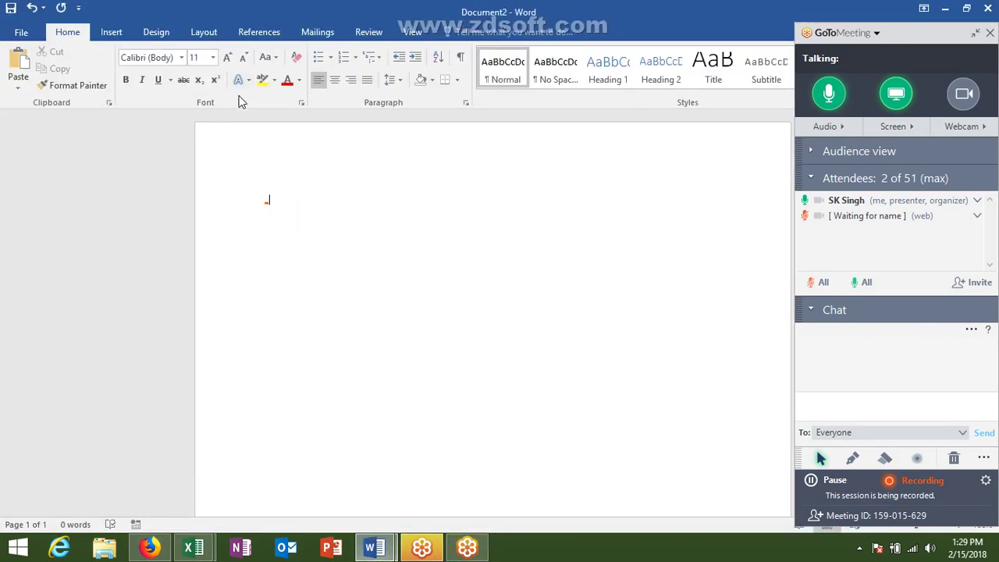
Show the Shapes gallery on the Insert tab, then the Screenshot options.
{"action": "left_click", "coordinate": [117, 32]}
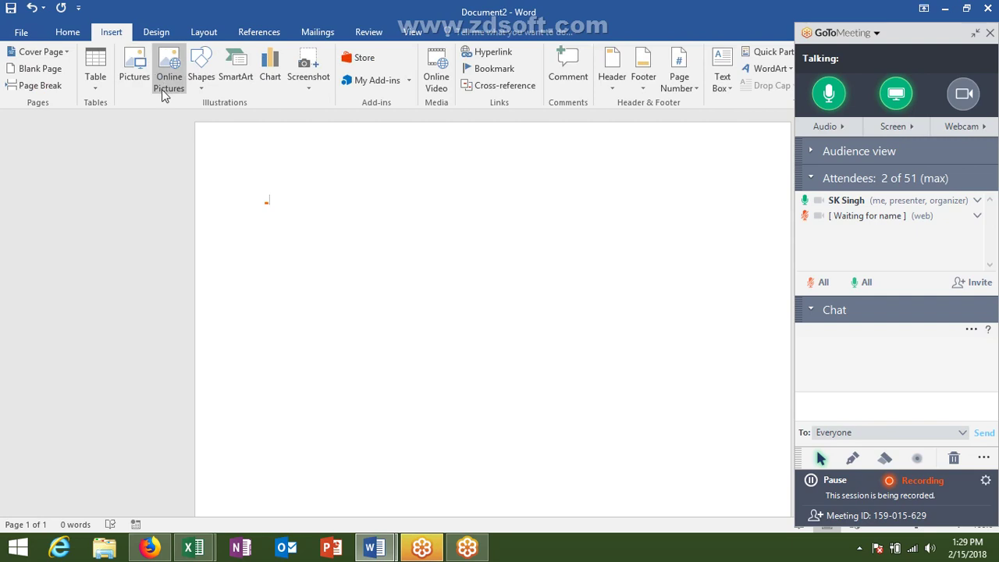
{"action": "left_click", "coordinate": [199, 92]}
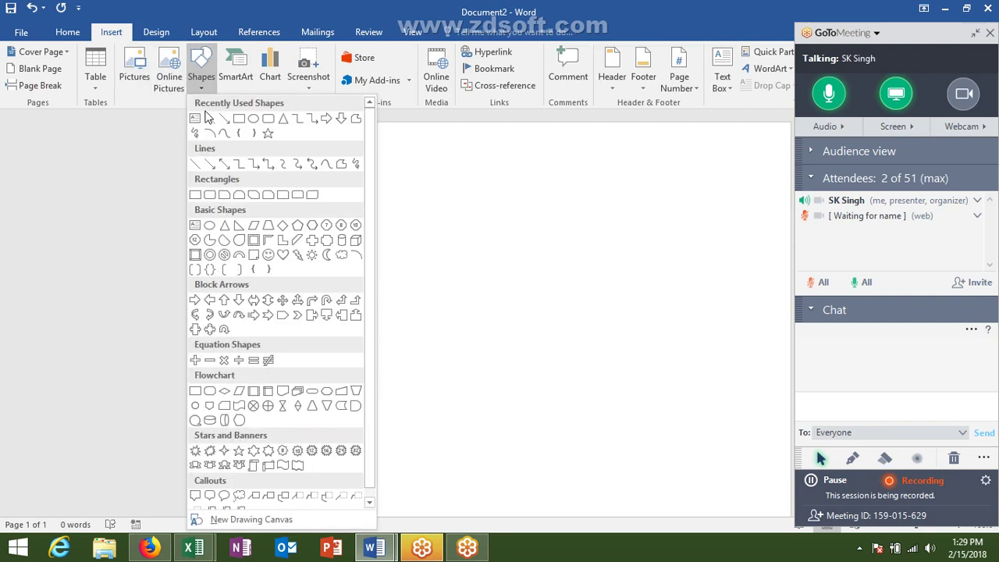
{"action": "left_click", "coordinate": [306, 89]}
Clip Gmail's Compose button and Inbox count into Document2, then delete that picture.
{"action": "left_click", "coordinate": [334, 200]}
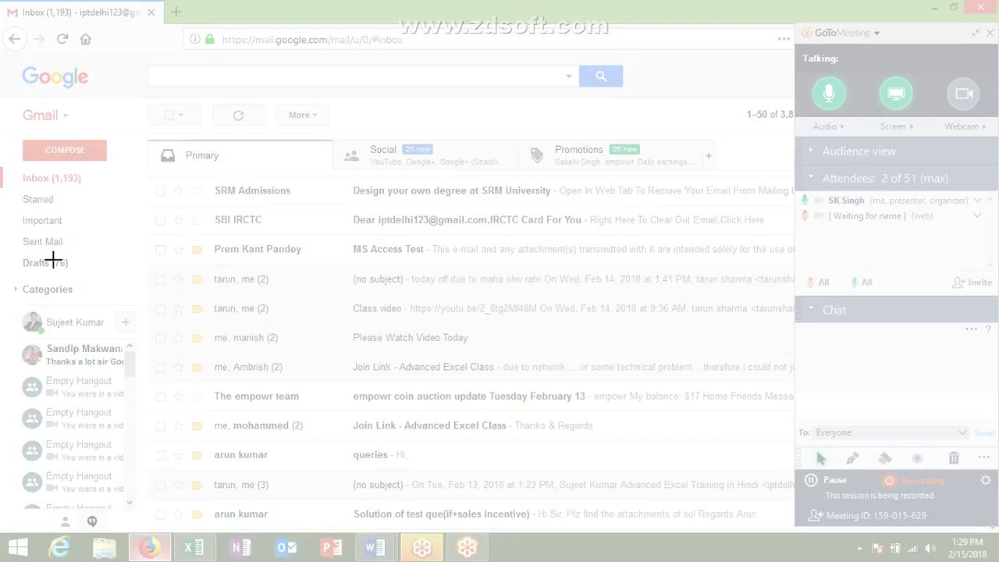
{"action": "mouse_move", "coordinate": [13, 125]}
{"action": "left_mouse_down"}
{"action": "mouse_move", "coordinate": [96, 165]}
{"action": "mouse_move", "coordinate": [117, 192]}
{"action": "left_mouse_up"}
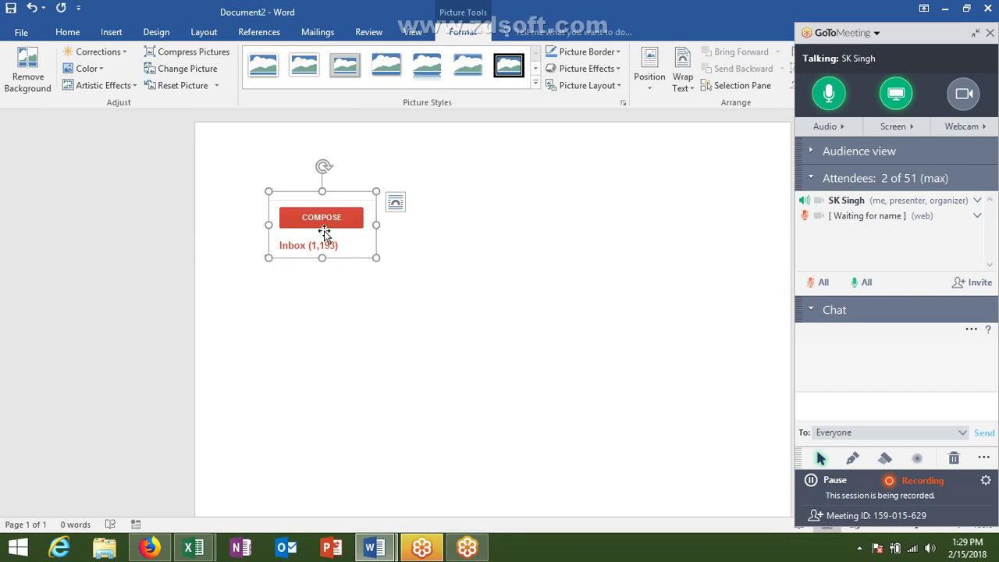
{"action": "key", "text": "Delete"}
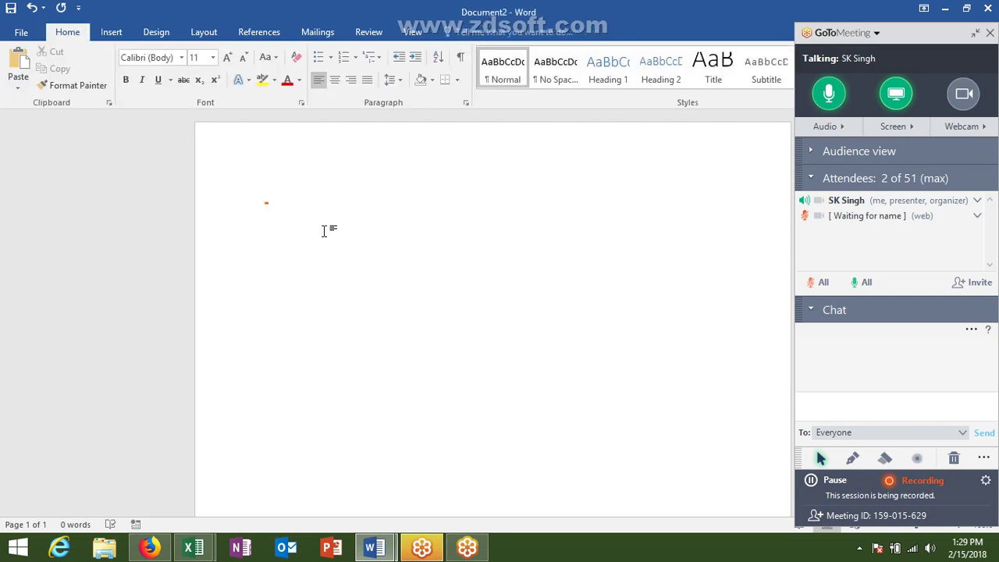
Open and close the Shapes gallery, unmute the waiting attendee's microphone, and return to Word.
{"action": "left_click", "coordinate": [110, 32]}
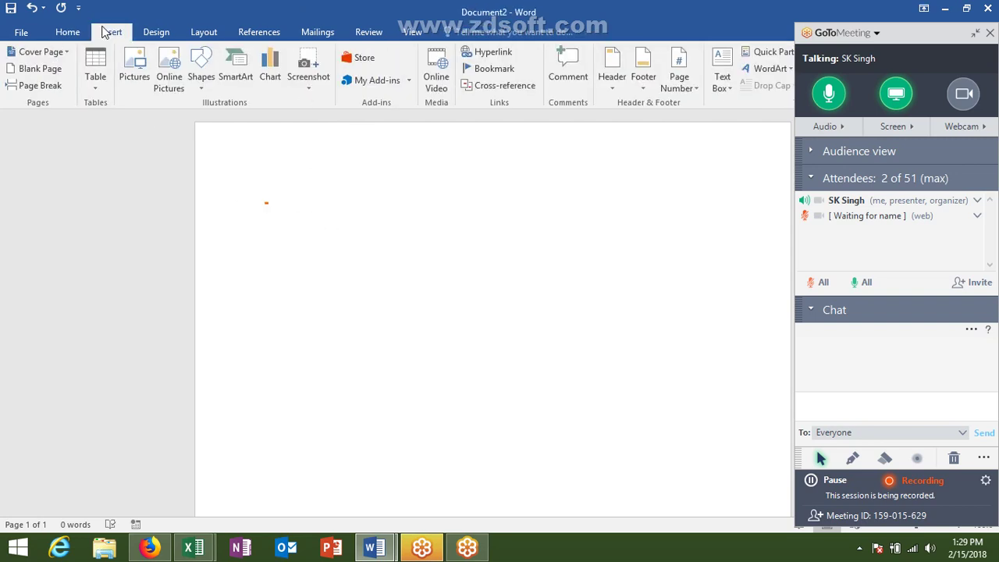
{"action": "left_click", "coordinate": [201, 76]}
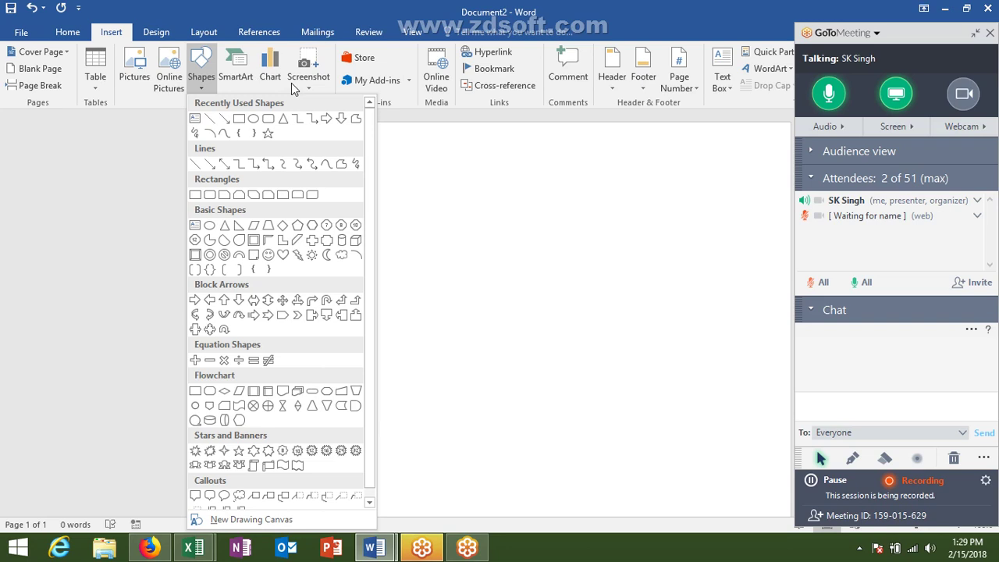
{"action": "left_click", "coordinate": [805, 233]}
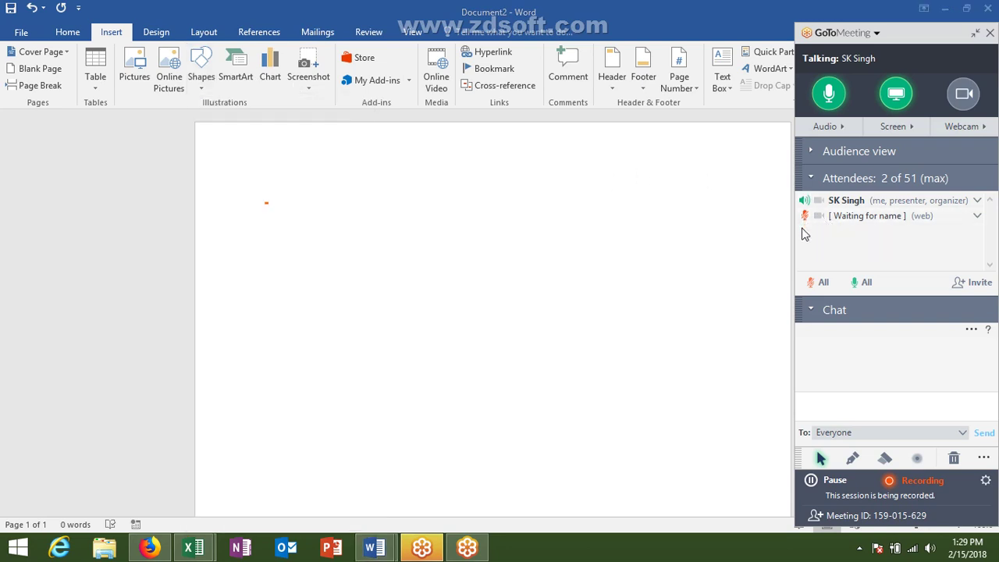
{"action": "left_click", "coordinate": [805, 215]}
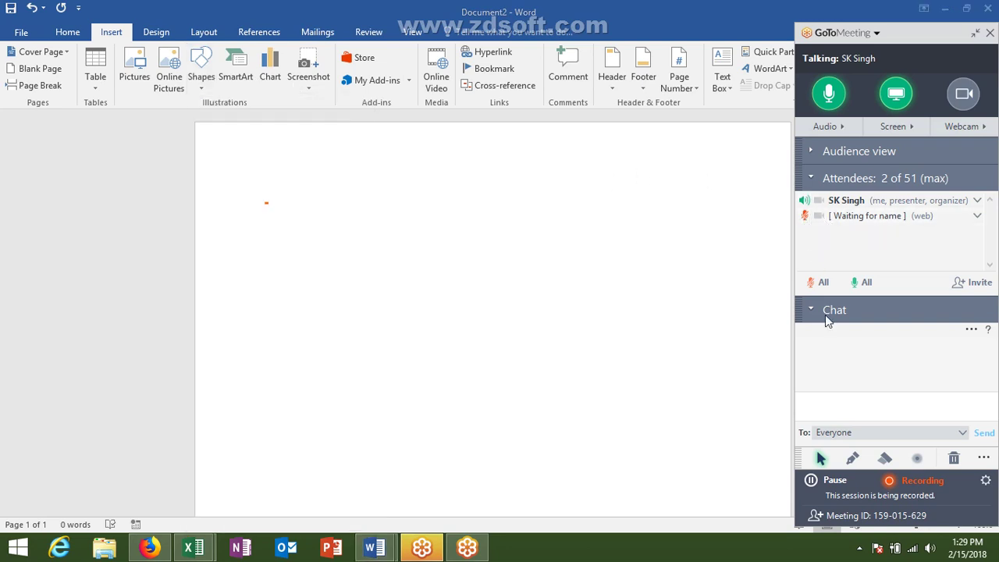
{"action": "left_click", "coordinate": [860, 549]}
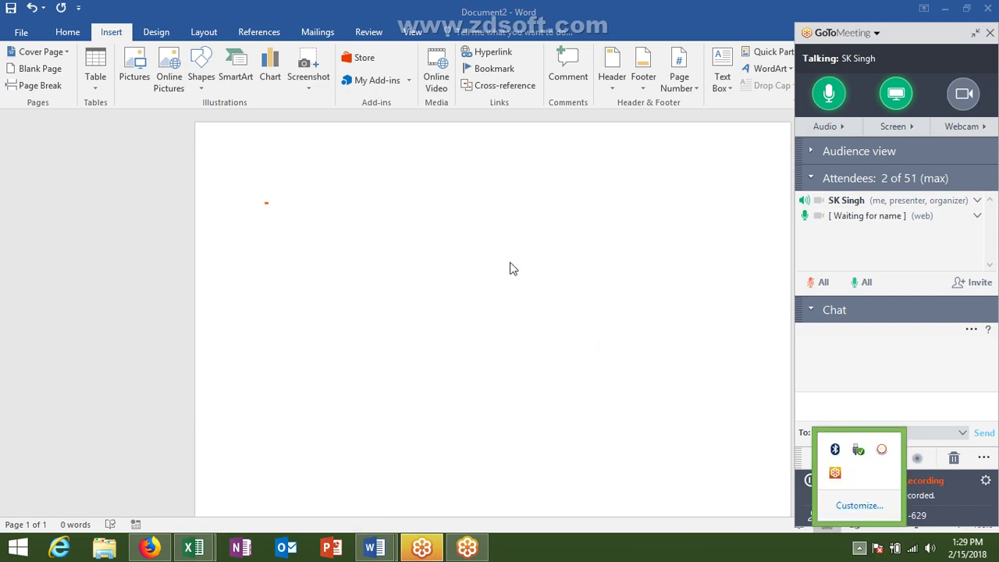
{"action": "left_click", "coordinate": [270, 164]}
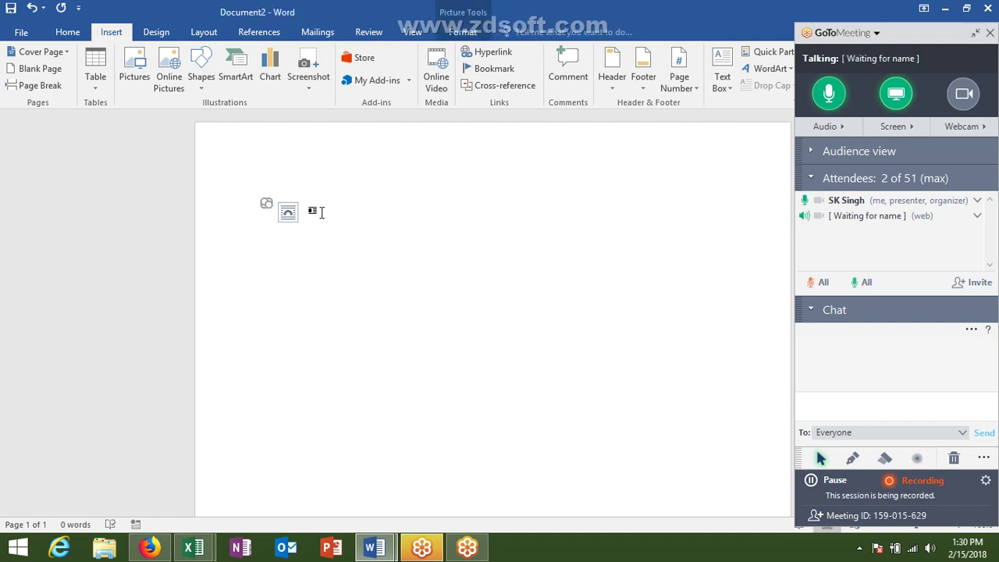
Delete the leftover tiny clip, undo, then redo so the page is empty.
{"action": "key", "text": "Delete"}
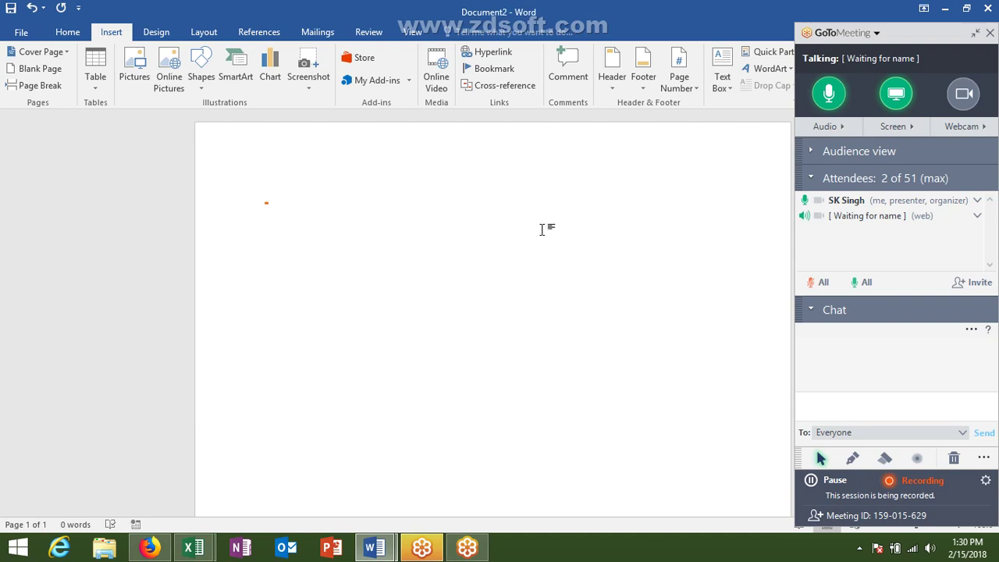
{"action": "key", "text": "ctrl+z"}
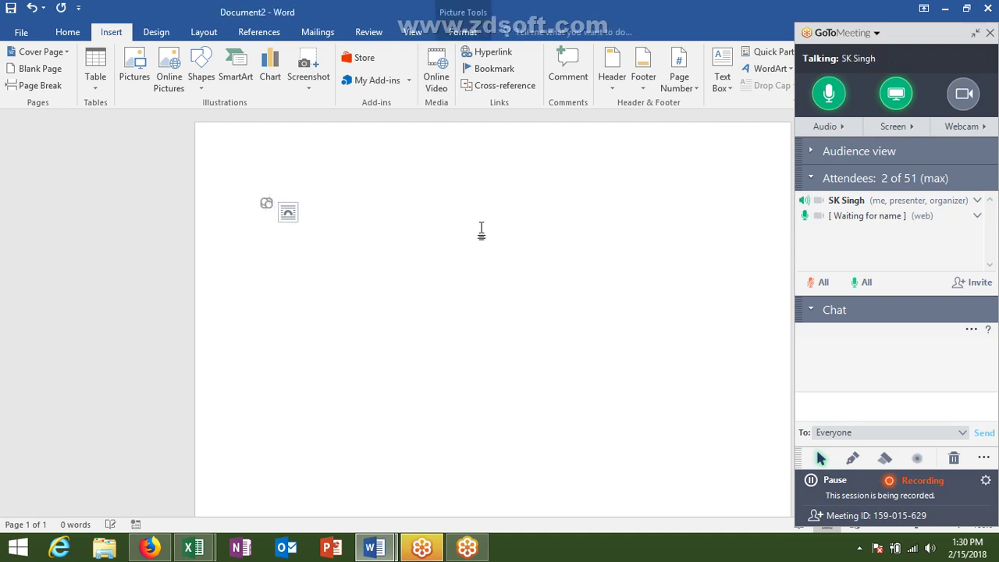
{"action": "key", "text": "ctrl+y"}
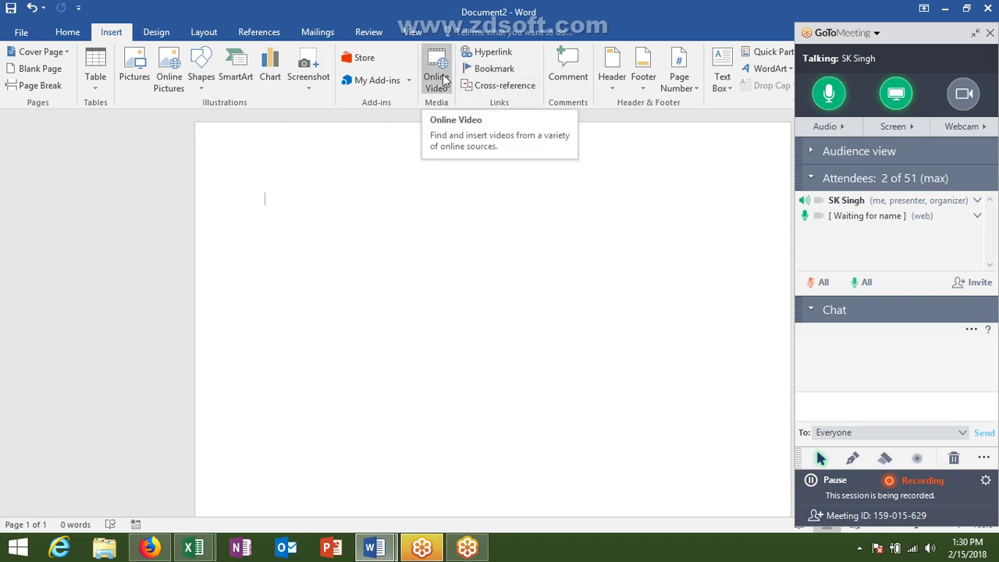
Search YouTube through Online Video for a creator's Word tutorial and insert the third result.
{"action": "left_click", "coordinate": [443, 81]}
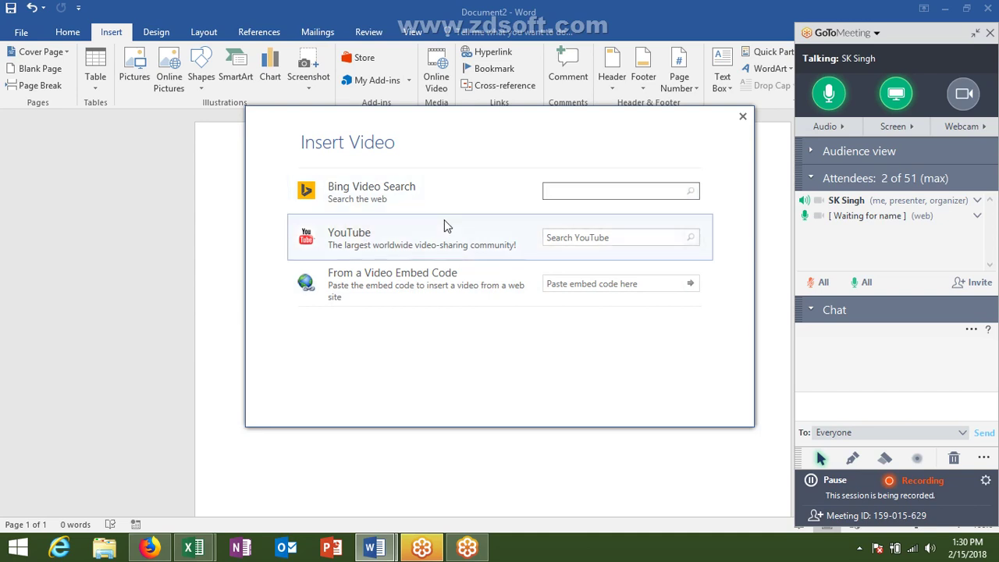
{"action": "left_click", "coordinate": [578, 237]}
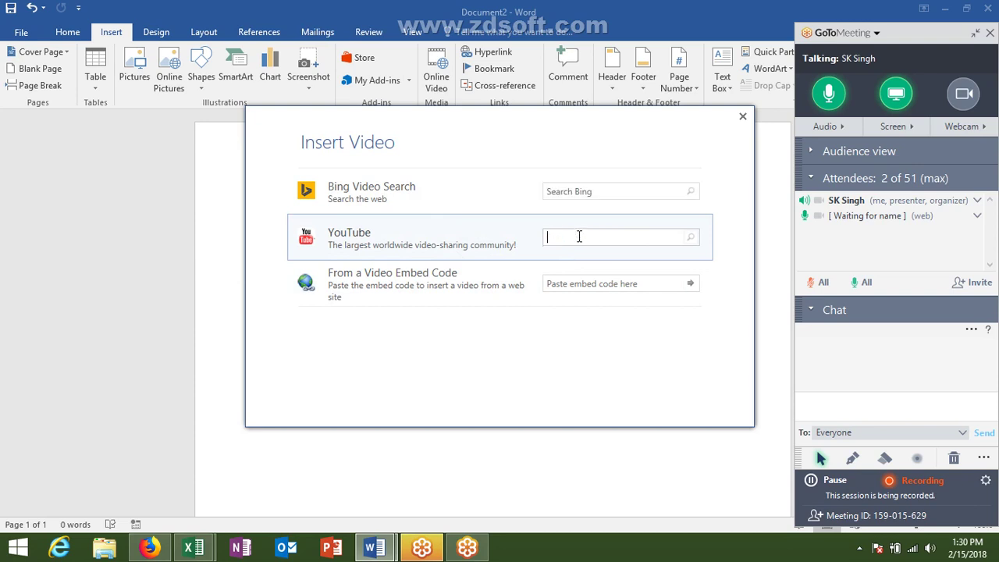
{"action": "type", "text": "Ms word"}
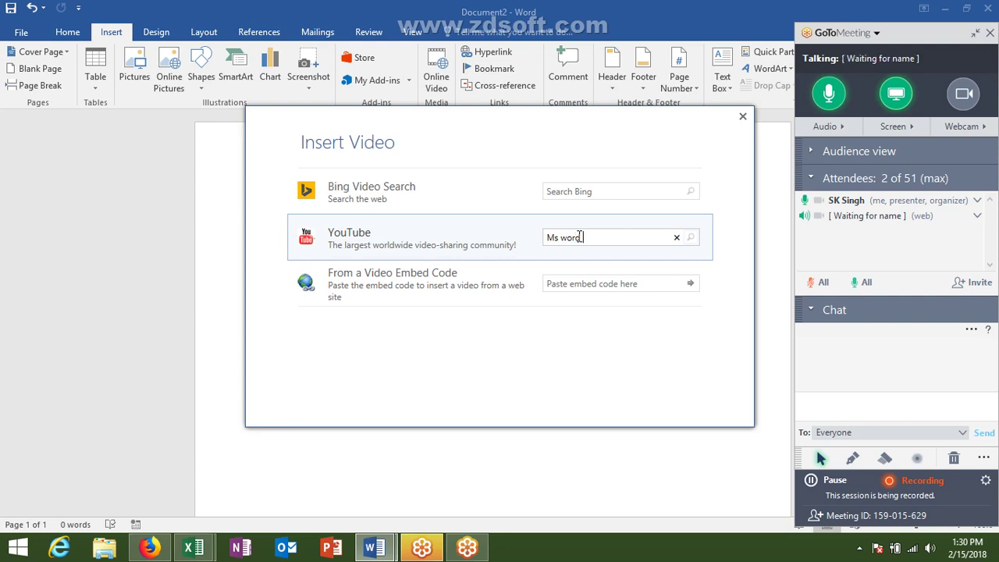
{"action": "type", "text": " sujeet"}
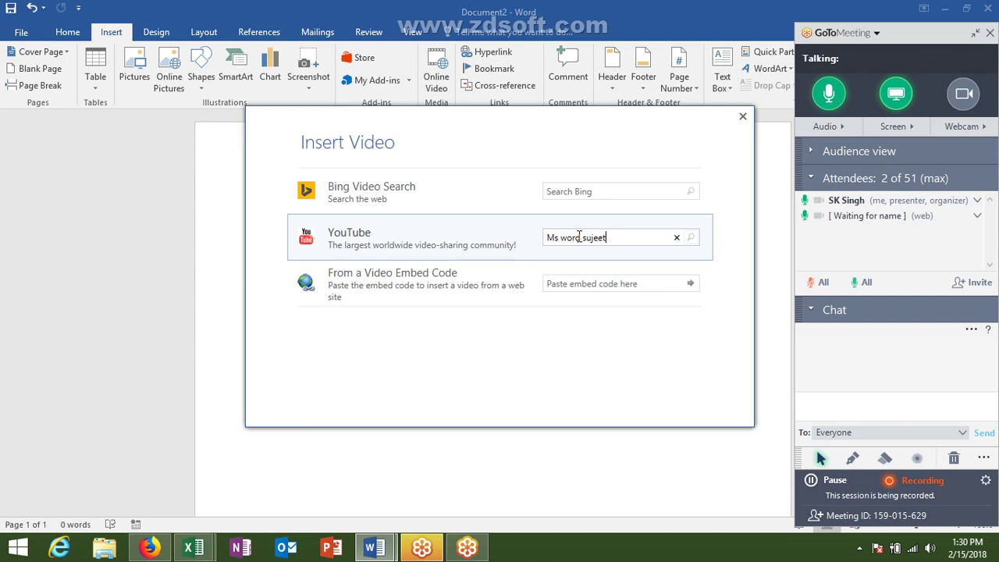
{"action": "type", "text": " kumar"}
{"action": "key", "text": "Return"}
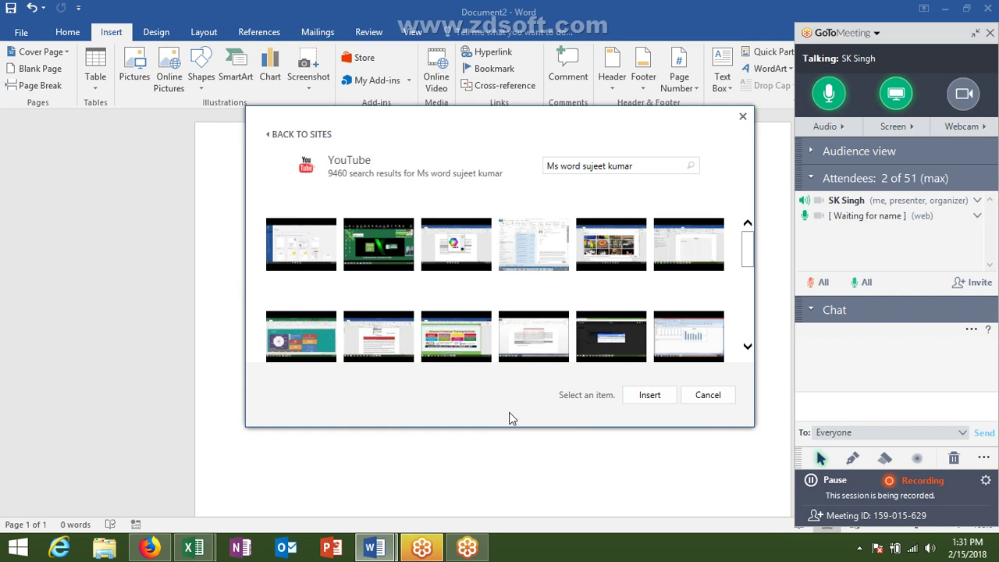
{"action": "mouse_move", "coordinate": [459, 265]}
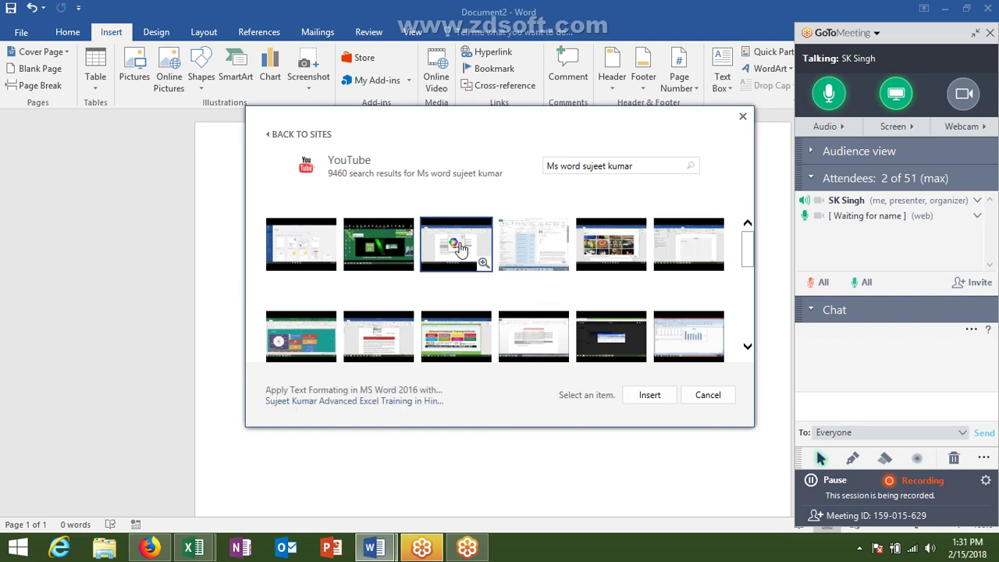
{"action": "left_click", "coordinate": [459, 246]}
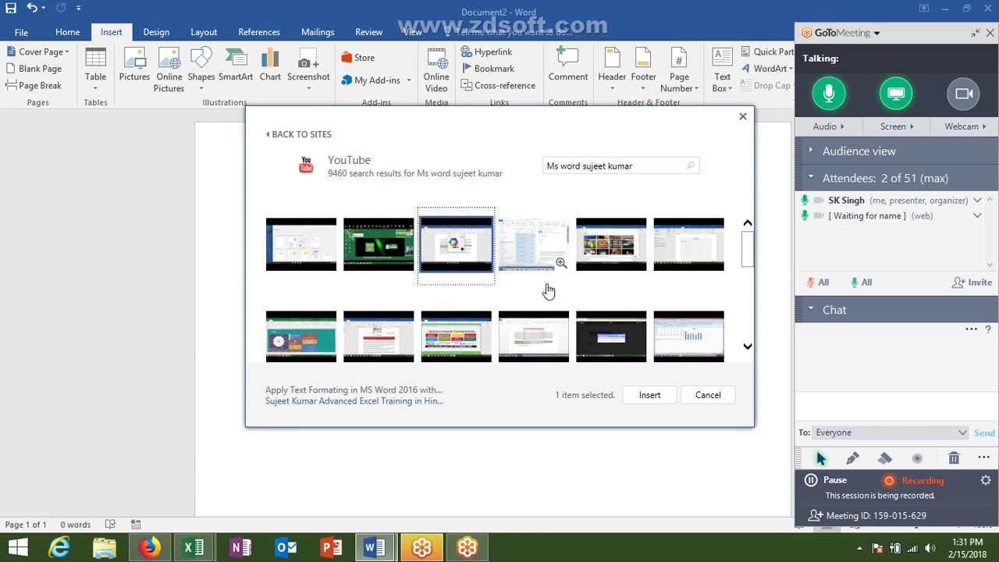
{"action": "double_click", "coordinate": [538, 265]}
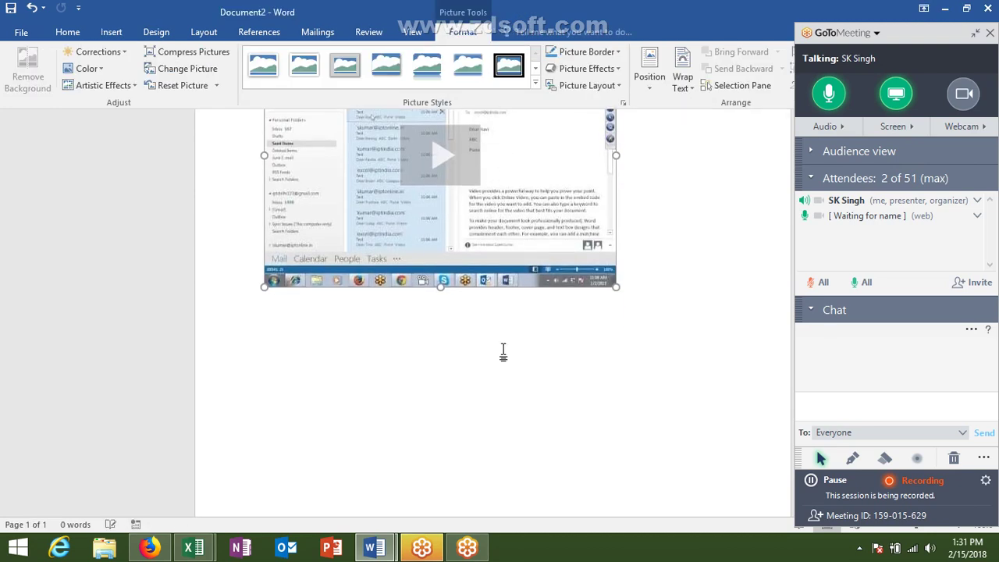
Select the embedded video and drag its corner handle to make it slightly smaller.
{"action": "left_click", "coordinate": [693, 286]}
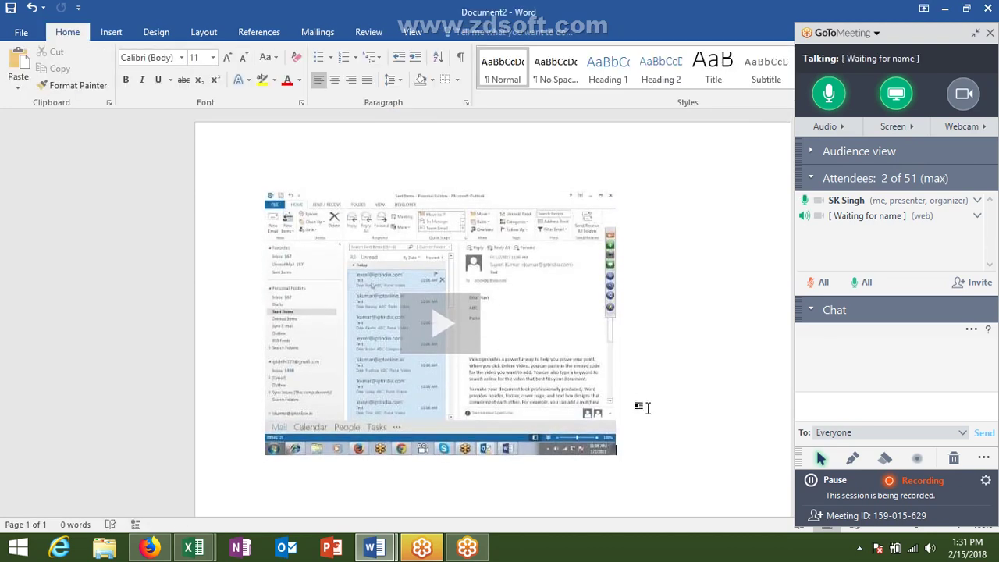
{"action": "left_click", "coordinate": [612, 445]}
{"action": "scroll", "coordinate": [616, 454], "scroll_direction": "down", "scroll_amount": 2}
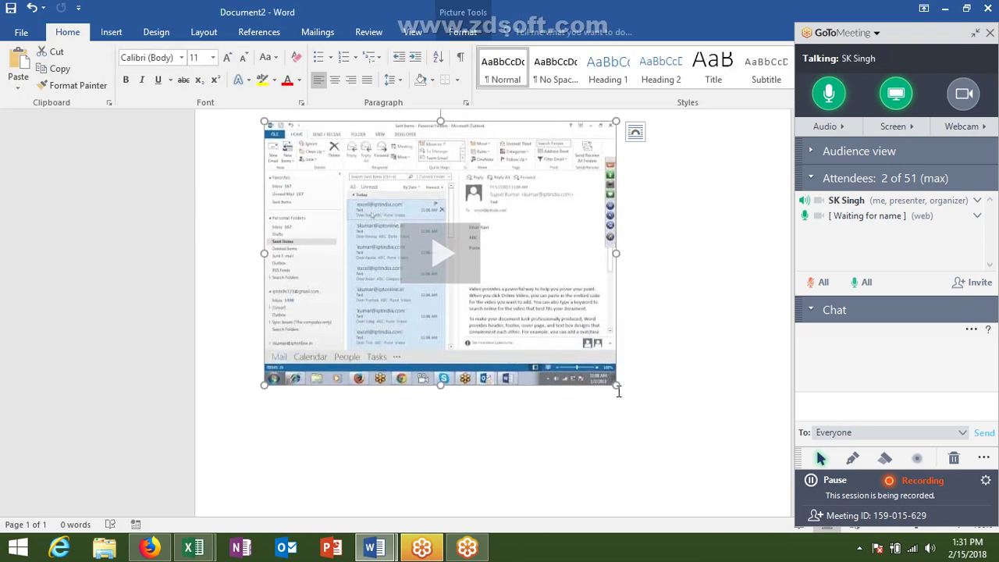
{"action": "mouse_move", "coordinate": [616, 386]}
{"action": "left_mouse_down"}
{"action": "mouse_move", "coordinate": [635, 399]}
{"action": "mouse_move", "coordinate": [597, 370]}
{"action": "left_mouse_up"}
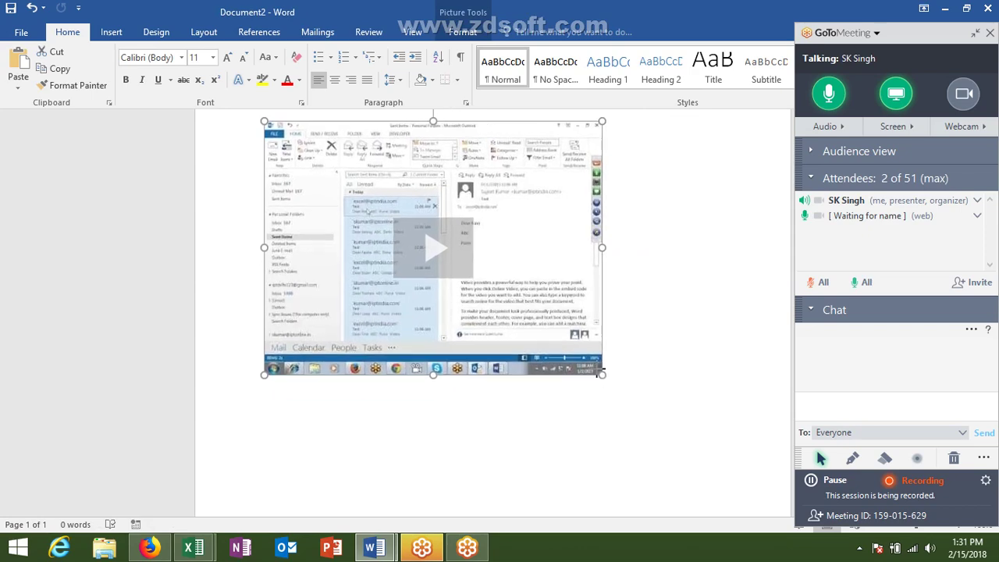
Play the video, collapse the GoToMeeting panel, and close the player with Esc.
{"action": "left_click", "coordinate": [663, 300]}
{"action": "scroll", "coordinate": [664, 300], "scroll_direction": "up", "scroll_amount": 2}
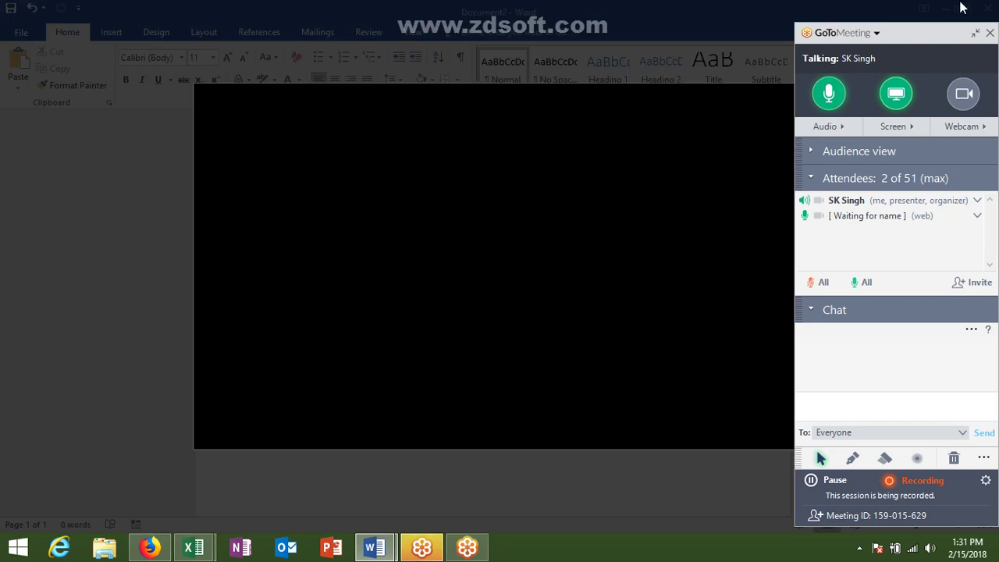
{"action": "left_click", "coordinate": [975, 36]}
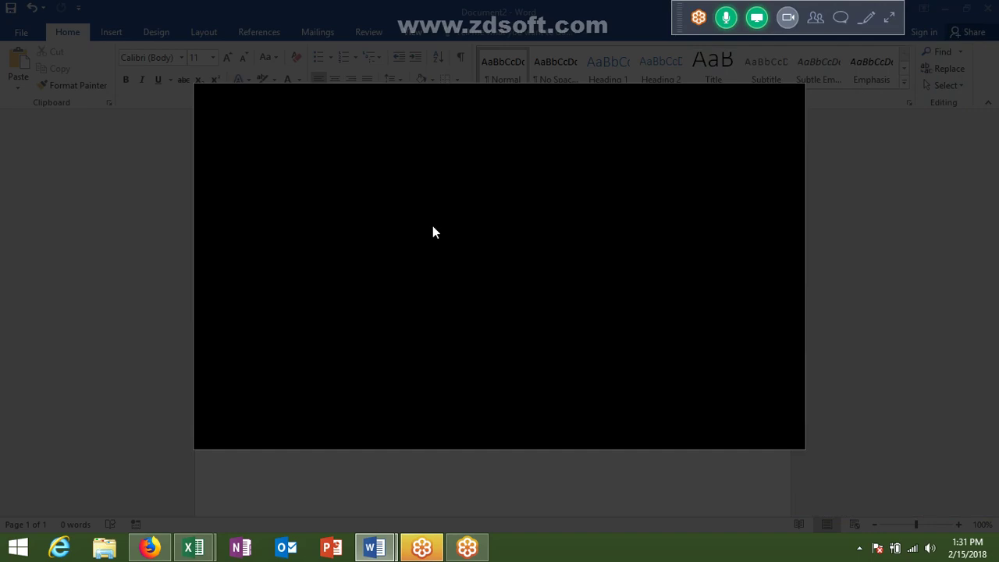
{"action": "key", "text": "Escape"}
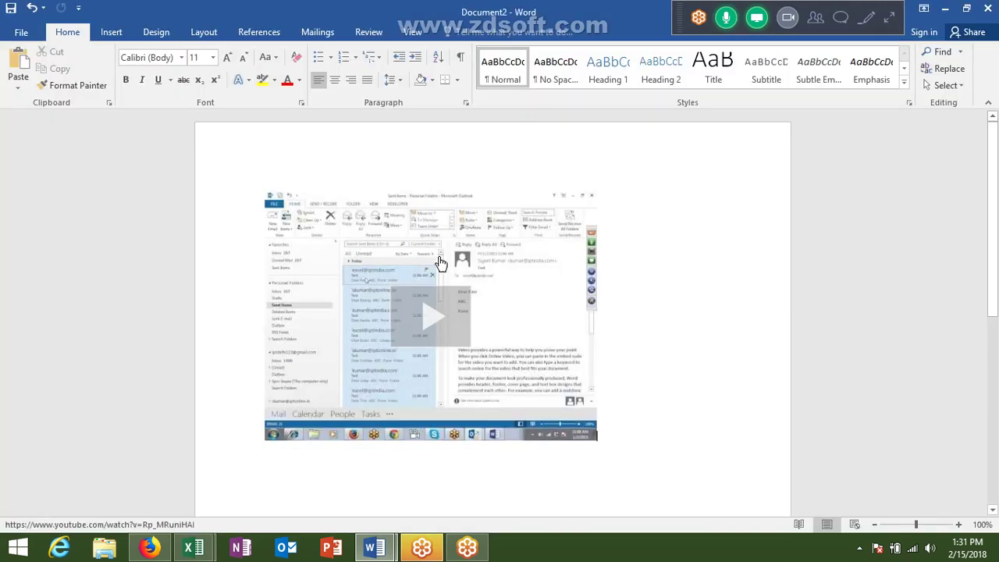
Delete the embedded YouTube video and the stray backslash characters, leaving a blank page.
{"action": "scroll", "coordinate": [421, 280], "scroll_direction": "down", "scroll_amount": 4}
{"action": "left_click", "coordinate": [408, 302]}
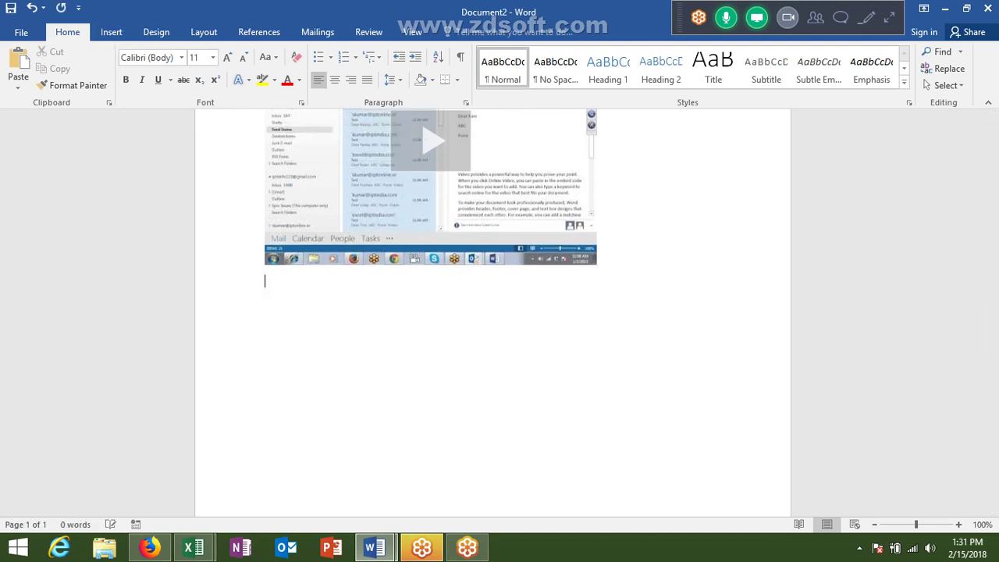
{"action": "left_click", "coordinate": [504, 239]}
{"action": "type", "text": "\\"}
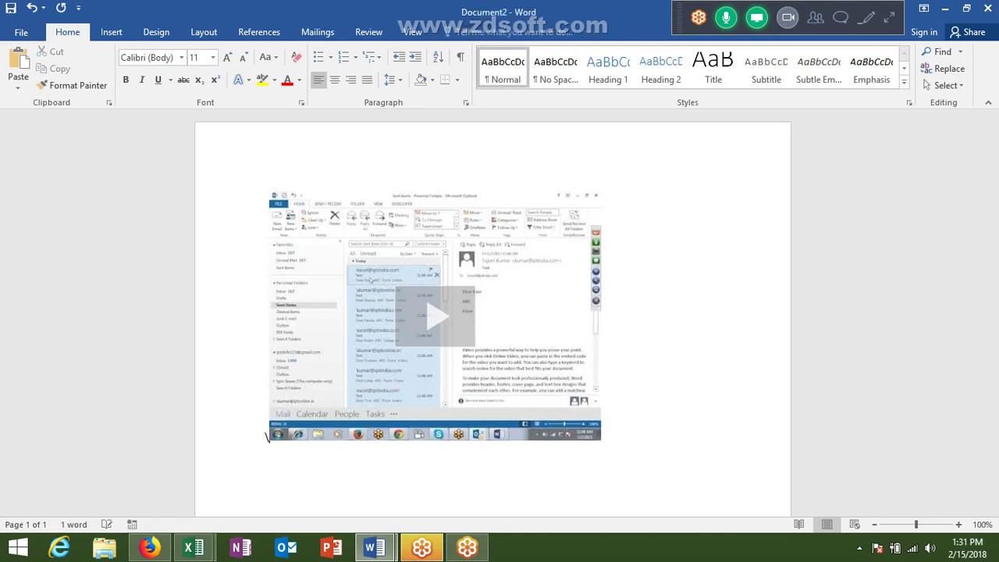
{"action": "type", "text": "\\\\"}
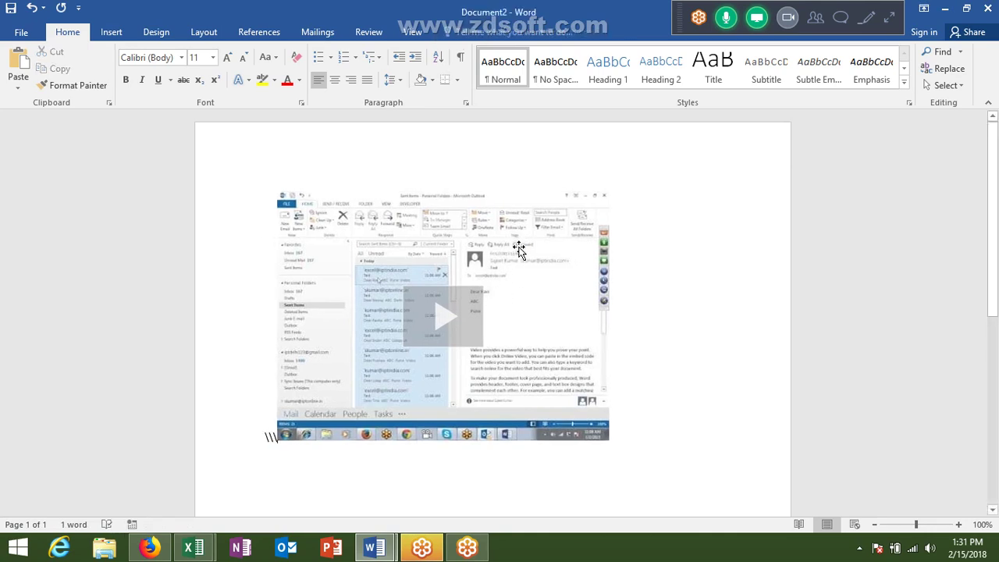
{"action": "left_click", "coordinate": [517, 248]}
{"action": "key", "text": "Delete"}
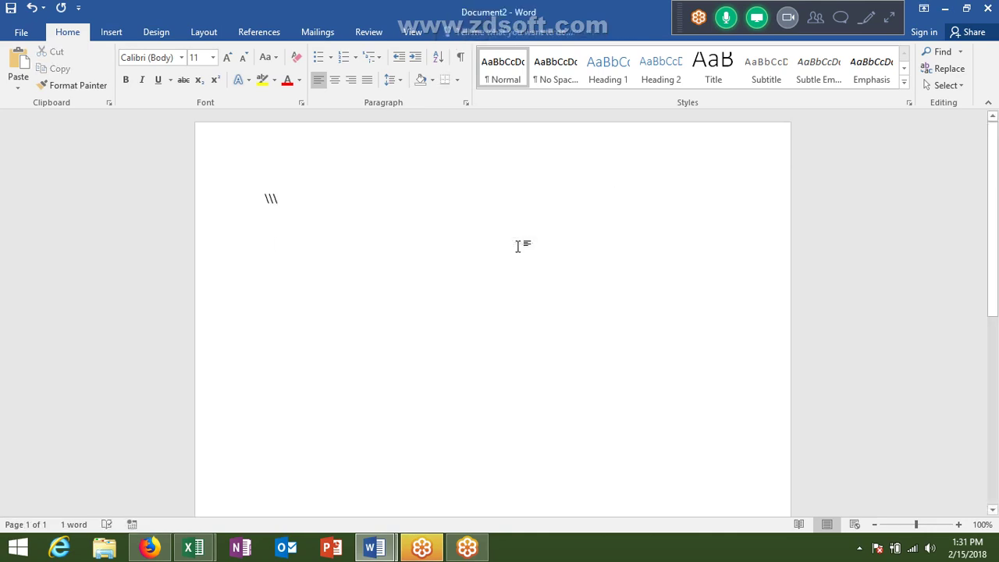
{"action": "key", "text": "BackSpace"}
{"action": "key", "text": "BackSpace"}
{"action": "key", "text": "BackSpace"}
{"action": "left_click", "coordinate": [117, 33]}
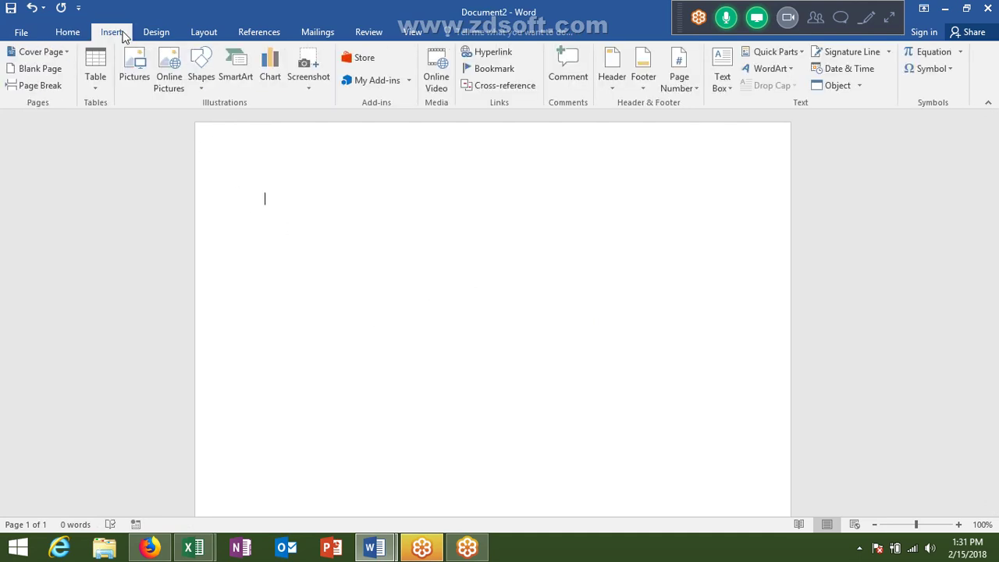
Search YouTube for 'yoga' via Online Video and insert the Head & Heart Reset video.
{"action": "left_click", "coordinate": [435, 86]}
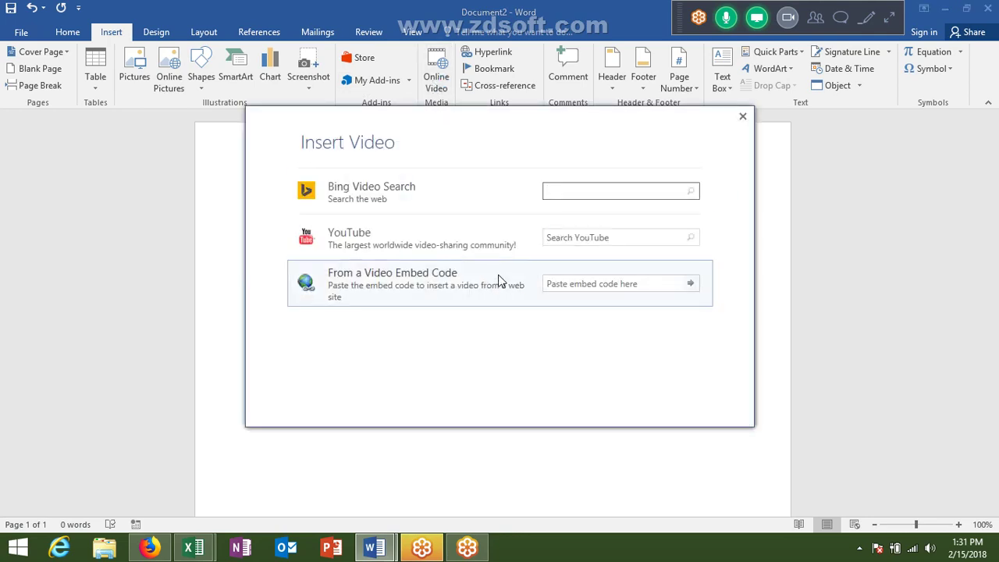
{"action": "left_click", "coordinate": [640, 231]}
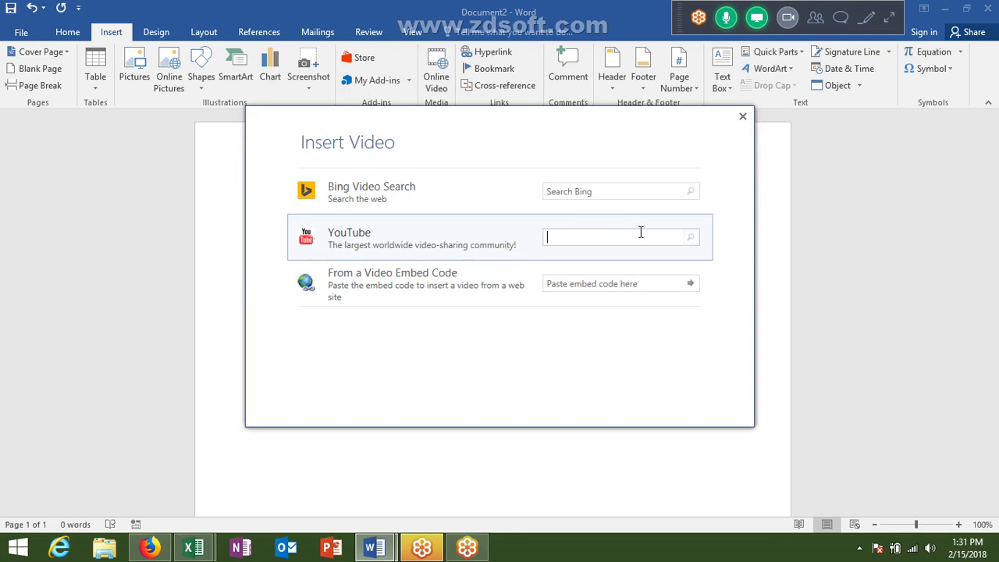
{"action": "type", "text": "y"}
{"action": "key", "text": "BackSpace"}
{"action": "type", "text": "yoga"}
{"action": "key", "text": "Return"}
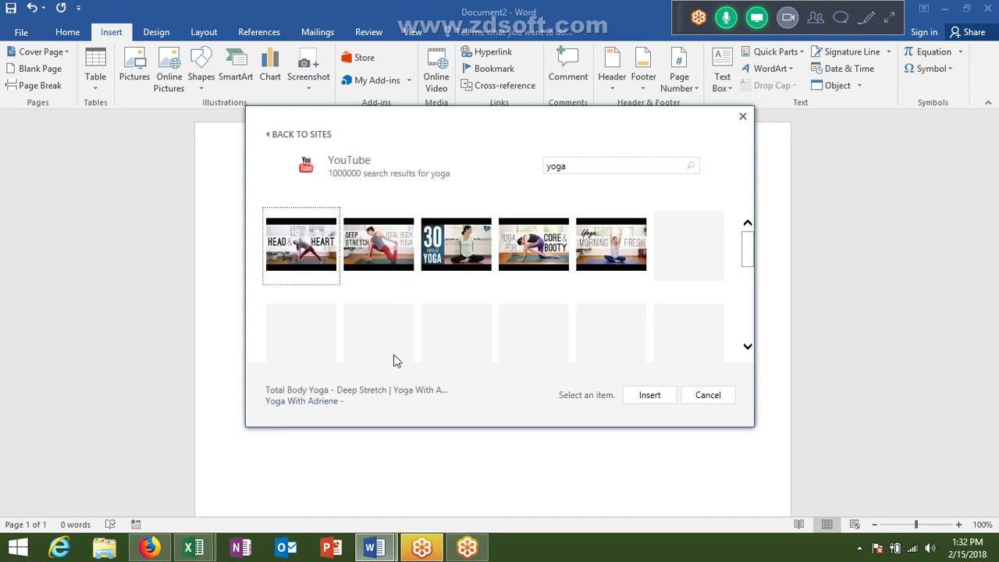
{"action": "scroll", "coordinate": [401, 356], "scroll_direction": "down", "scroll_amount": 2}
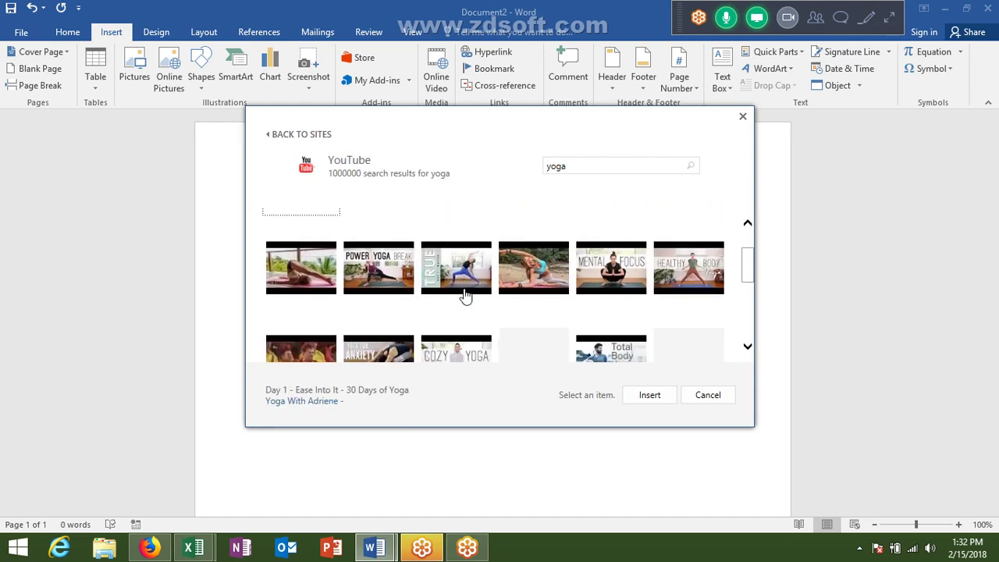
{"action": "scroll", "coordinate": [464, 295], "scroll_direction": "up", "scroll_amount": 2}
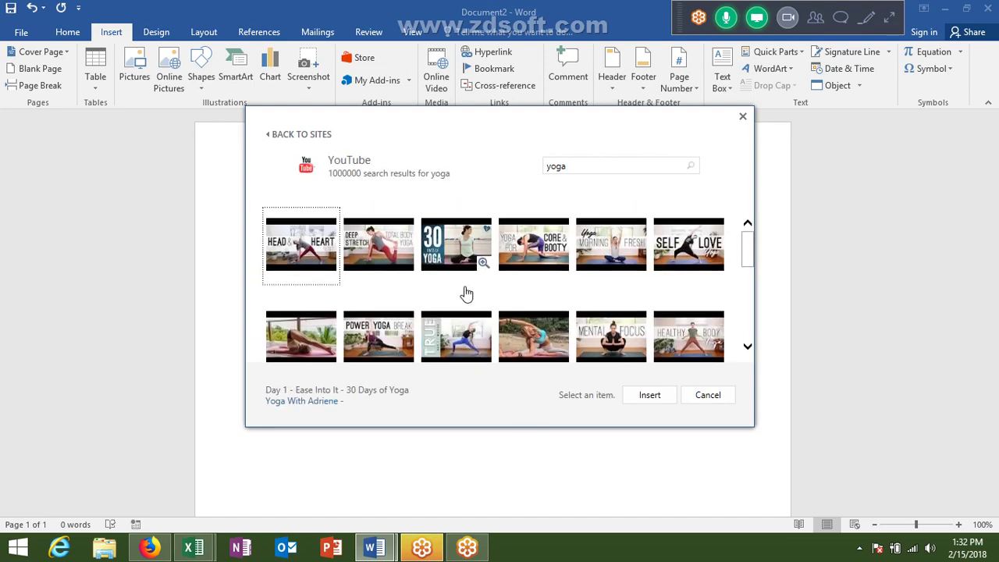
{"action": "left_click", "coordinate": [303, 262]}
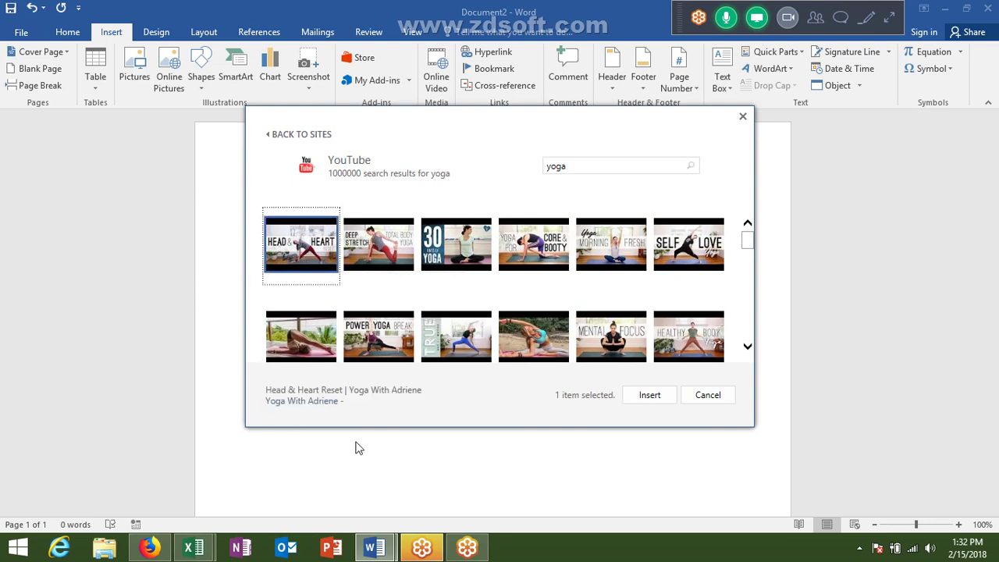
{"action": "left_click", "coordinate": [658, 401]}
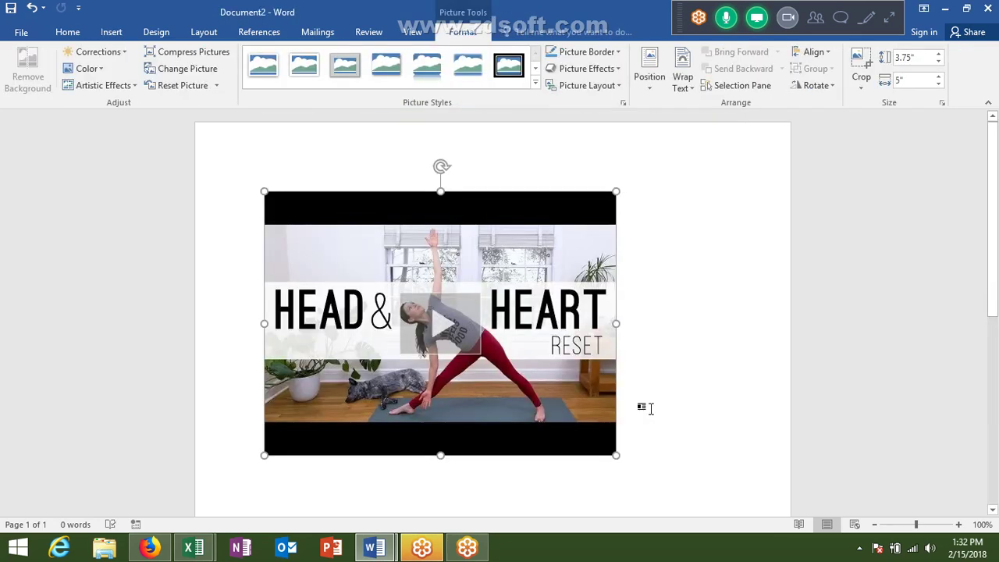
Play the Head & Heart Reset yoga video, then close it and delete it from Document2.
{"action": "scroll", "coordinate": [651, 408], "scroll_direction": "down", "scroll_amount": 3}
{"action": "left_click", "coordinate": [473, 243]}
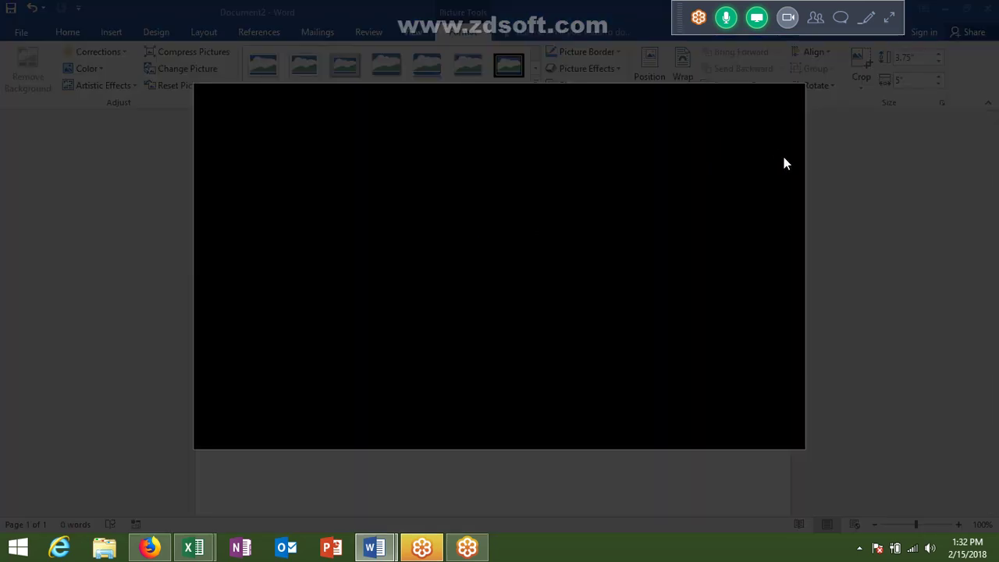
{"action": "key", "text": "Escape"}
{"action": "key", "text": "Delete"}
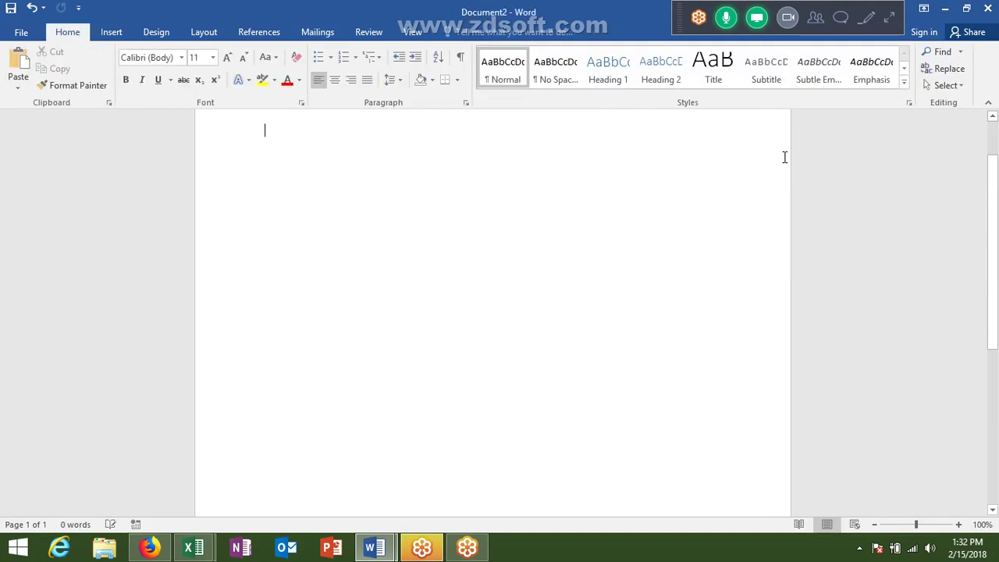
{"action": "left_click", "coordinate": [119, 36]}
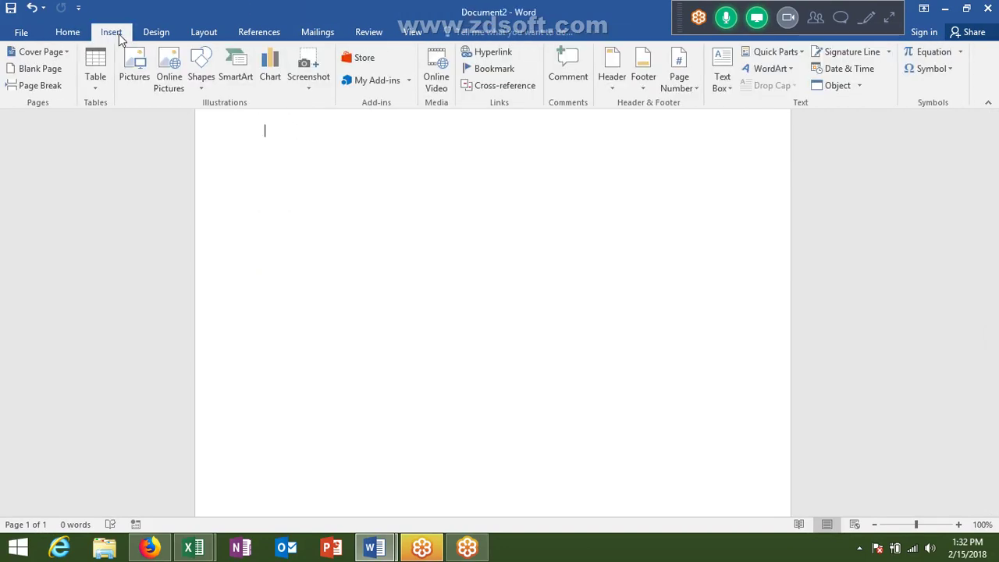
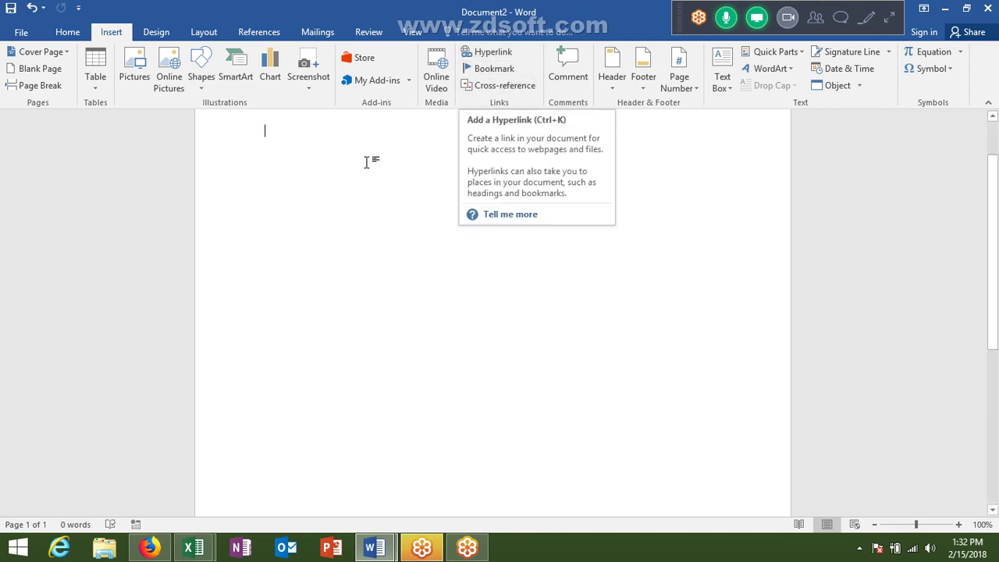
Type 'Search Engine' at the top of the blank page.
{"action": "scroll", "coordinate": [363, 162], "scroll_direction": "up", "scroll_amount": 2}
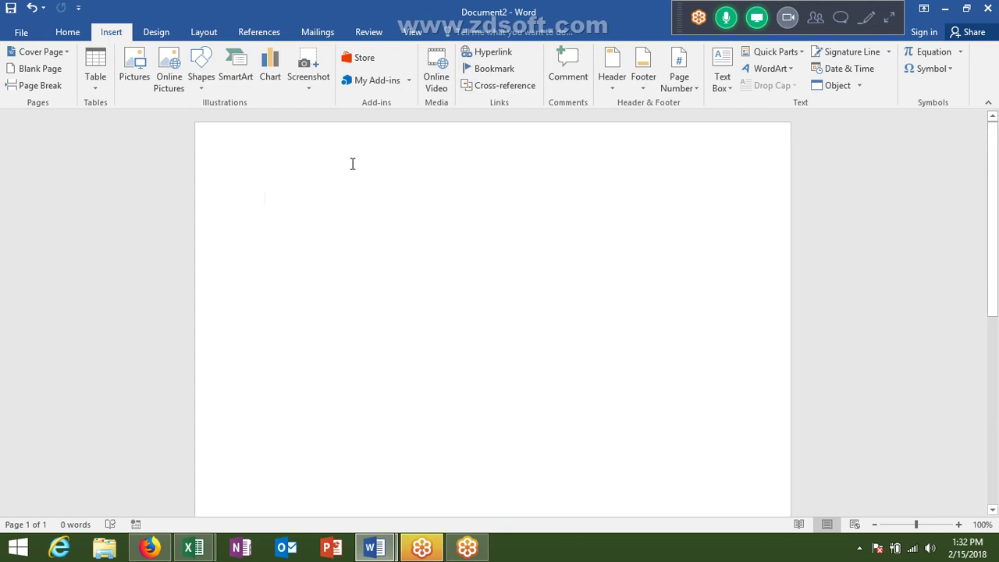
{"action": "key", "text": "Return"}
{"action": "key", "text": "BackSpace"}
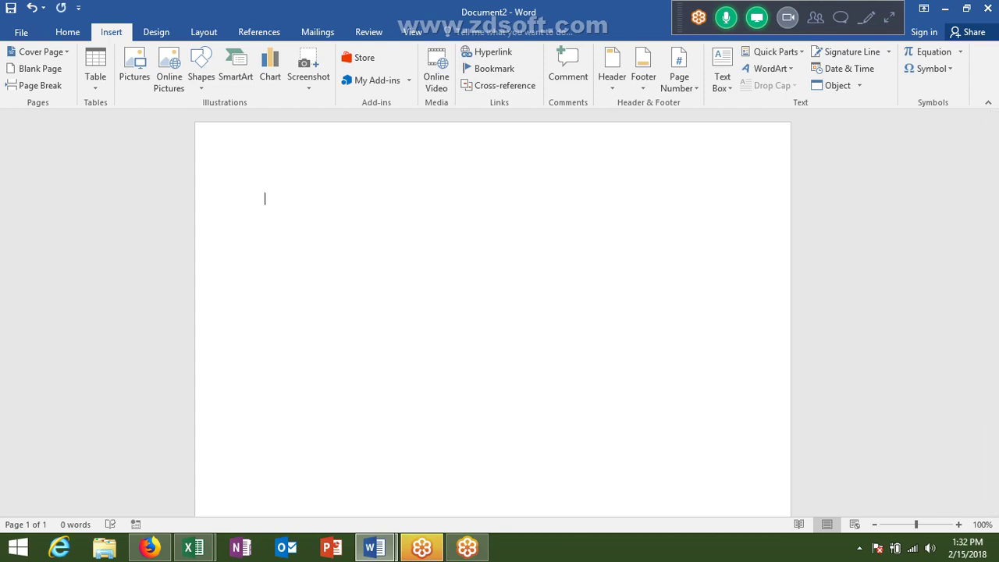
{"action": "type", "text": "Sear"}
{"action": "type", "text": "ch En"}
{"action": "type", "text": "gine"}
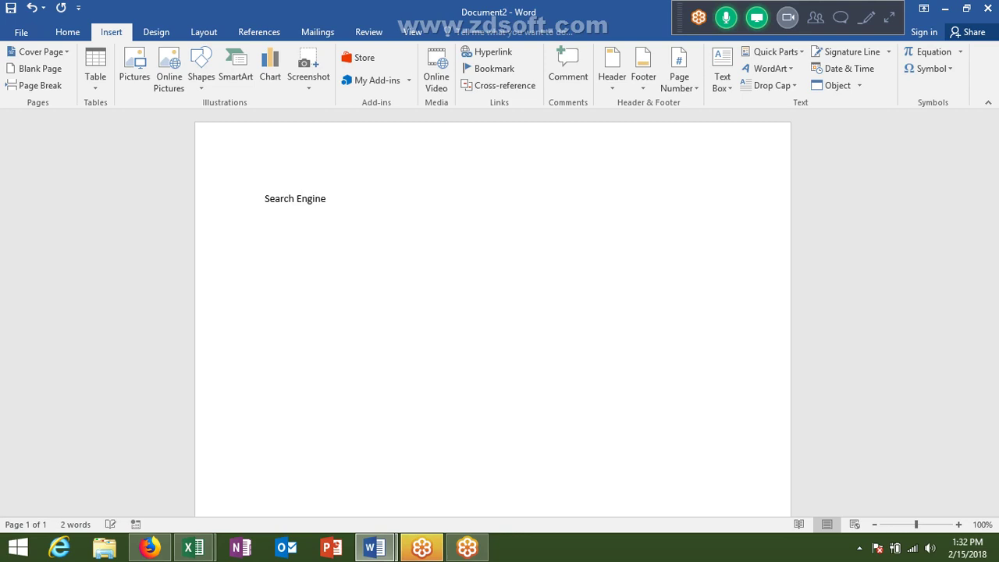
{"action": "key", "text": "BackSpace"}
Apply Heading 1 to 'Search Engine', centre it, and move to the line below.
{"action": "key", "text": "shift+Left"}
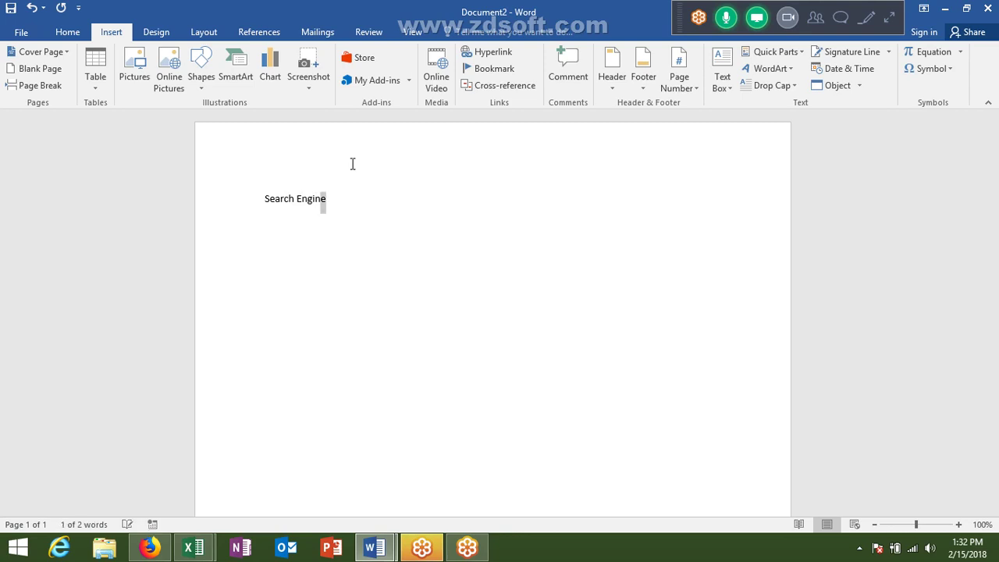
{"action": "key", "text": "shift+Left"}
{"action": "key", "text": "shift+Left"}
{"action": "key", "text": "shift+Left"}
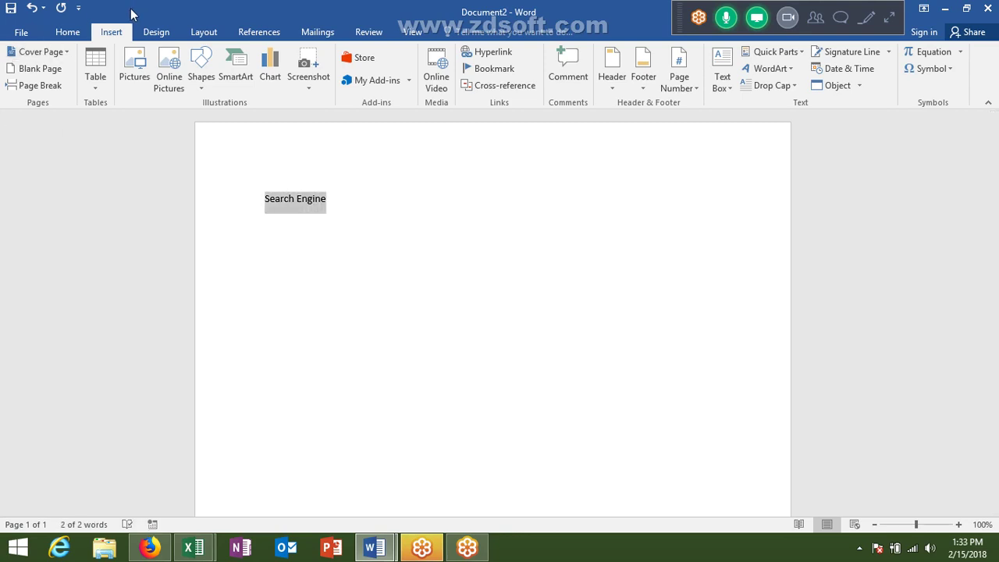
{"action": "left_click", "coordinate": [71, 34]}
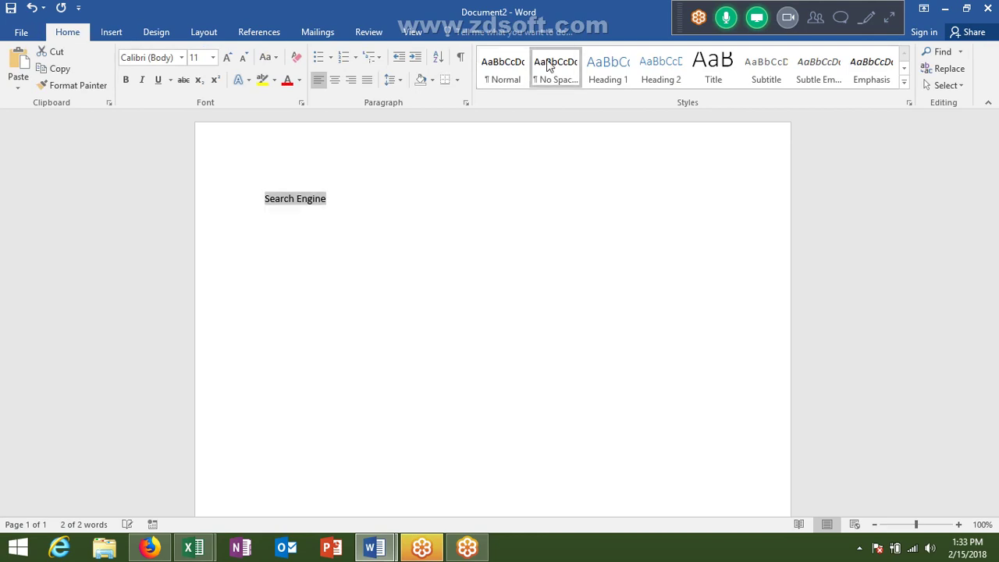
{"action": "left_click", "coordinate": [622, 61]}
{"action": "left_click", "coordinate": [622, 61]}
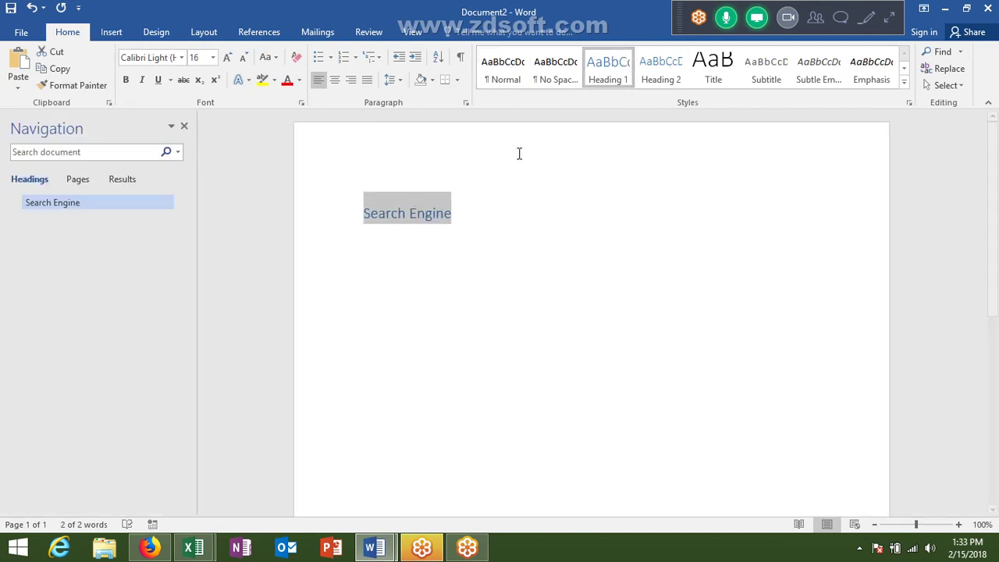
{"action": "left_click", "coordinate": [184, 128]}
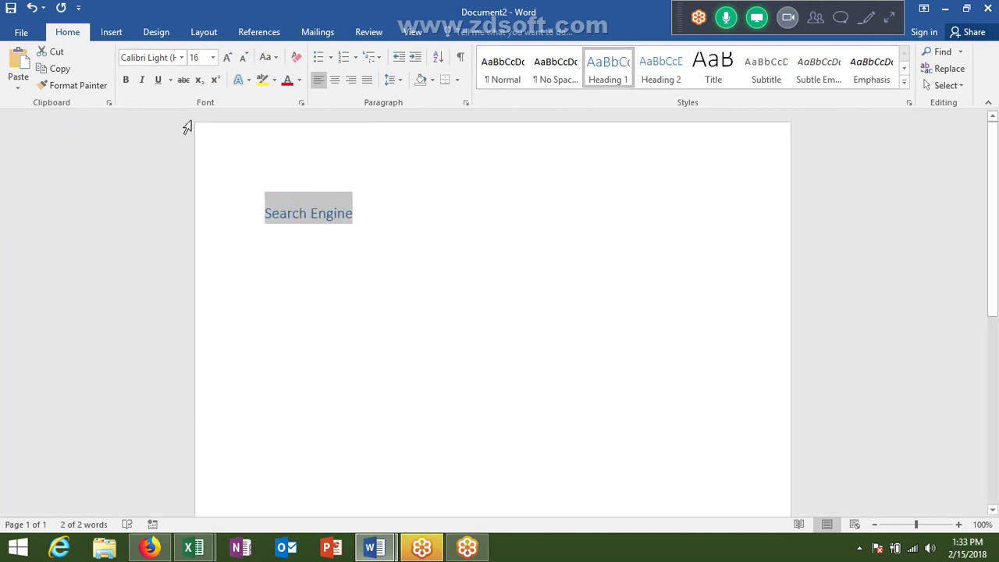
{"action": "left_click", "coordinate": [335, 81]}
{"action": "left_click", "coordinate": [343, 268]}
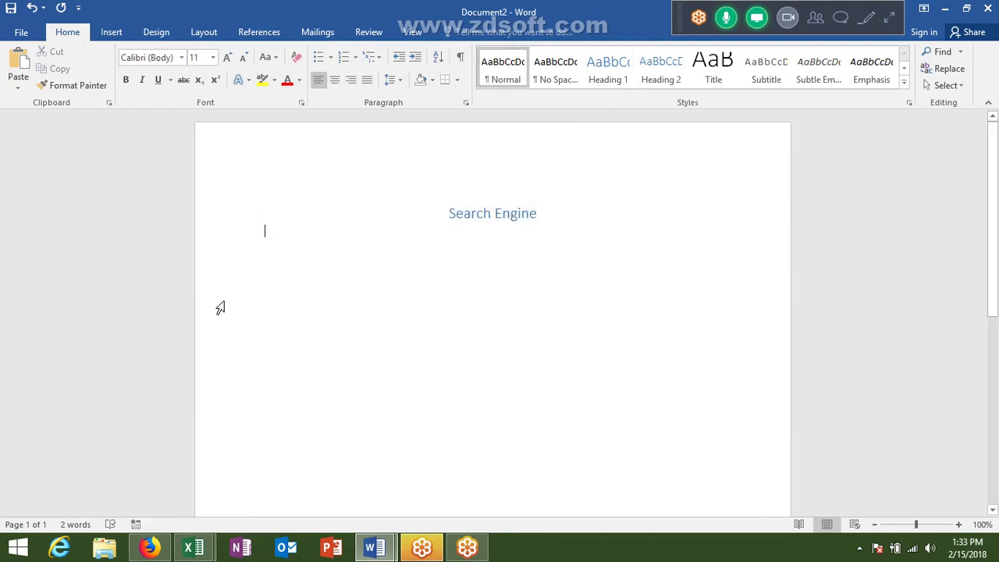
{"action": "left_click", "coordinate": [267, 237]}
Type the sentence saying Google is the most popular website for web searching.
{"action": "type", "text": "AT"}
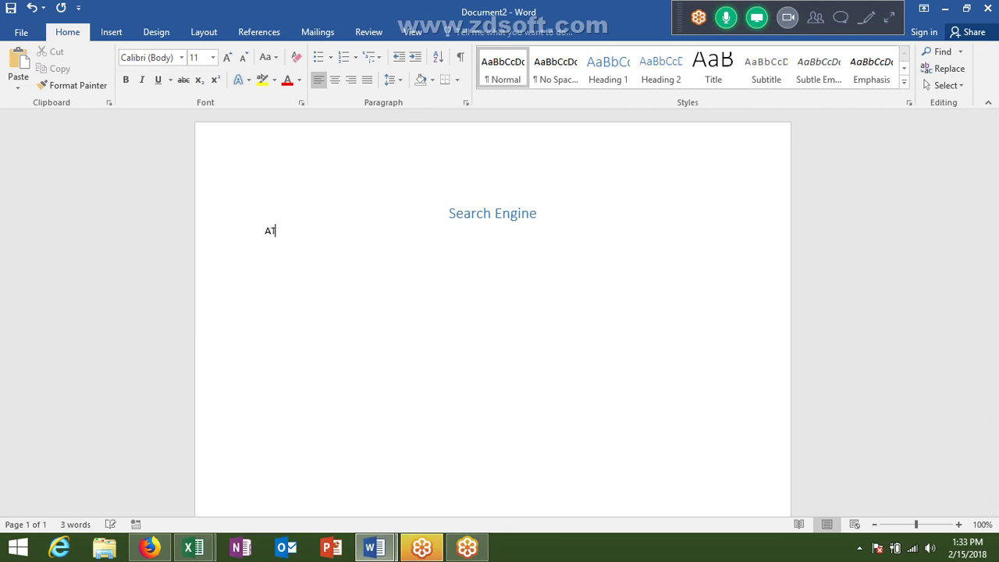
{"action": "key", "text": "BackSpace"}
{"action": "type", "text": "a"}
{"action": "key", "text": "BackSpace"}
{"action": "key", "text": "BackSpace"}
{"action": "type", "text": "at"}
{"action": "type", "text": " this "}
{"action": "type", "text": "time G"}
{"action": "type", "text": "oogle i"}
{"action": "type", "text": "s mos"}
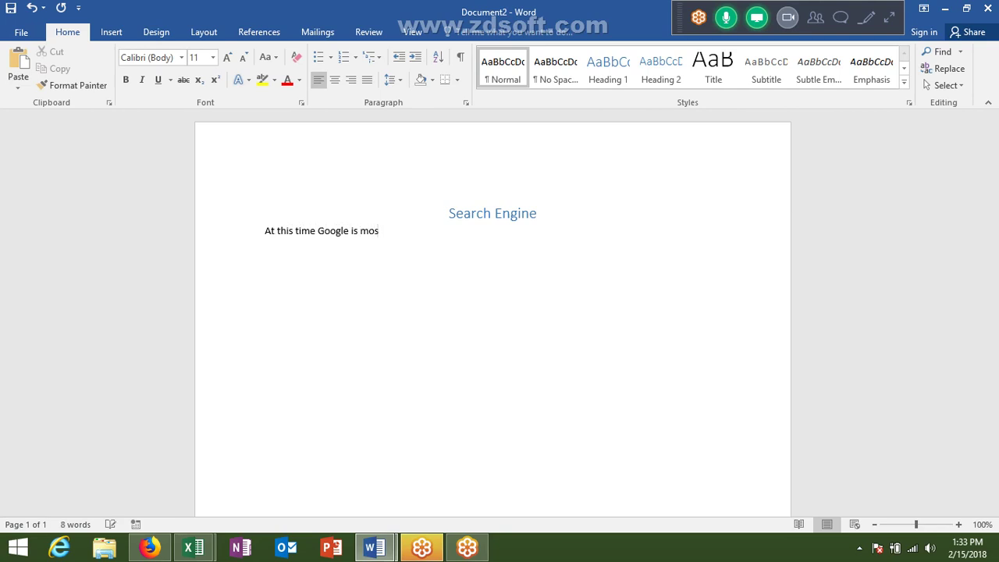
{"action": "type", "text": "t "}
{"action": "type", "text": "popu"}
{"action": "type", "text": "le"}
{"action": "type", "text": " w"}
{"action": "type", "text": "ebsite "}
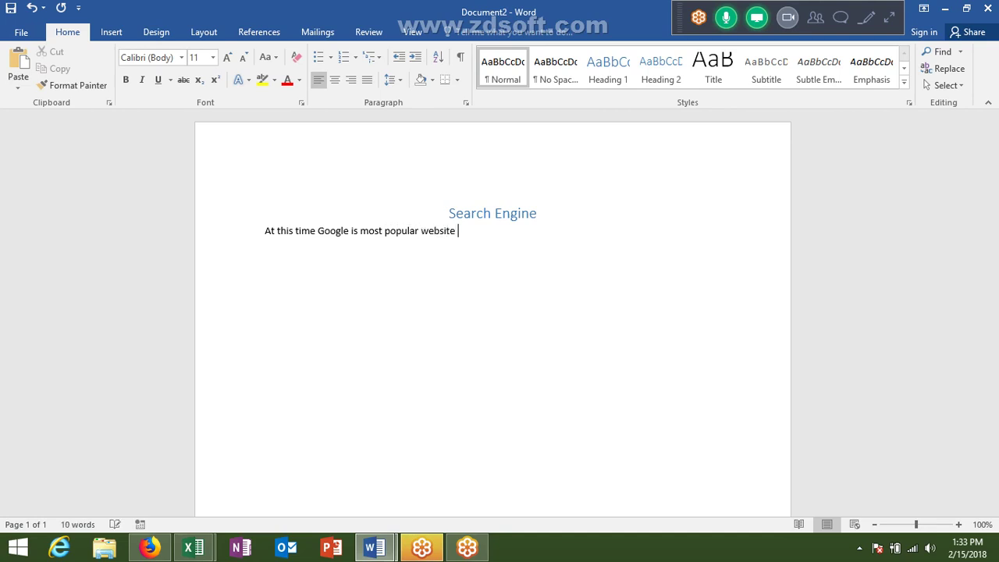
{"action": "type", "text": "for "}
{"action": "type", "text": "web sea"}
{"action": "type", "text": "rning"}
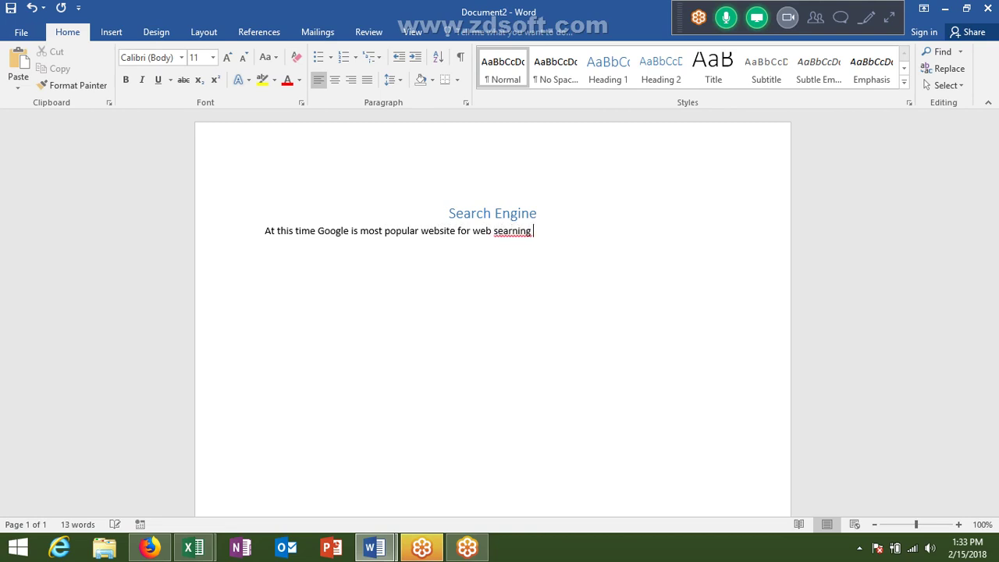
Correct the misspelled 'searning' to 'searching'.
{"action": "right_click", "coordinate": [514, 231]}
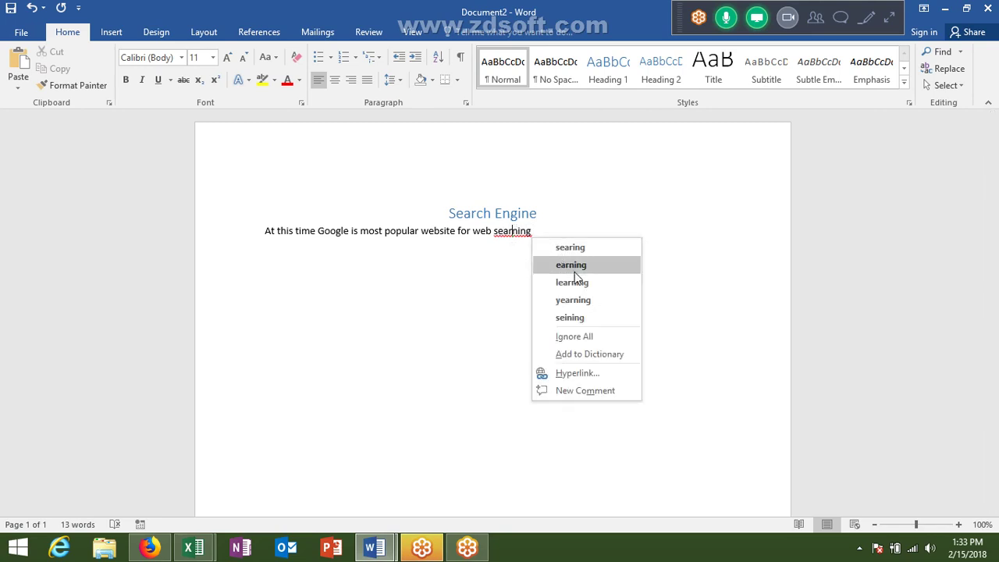
{"action": "key", "text": "Escape"}
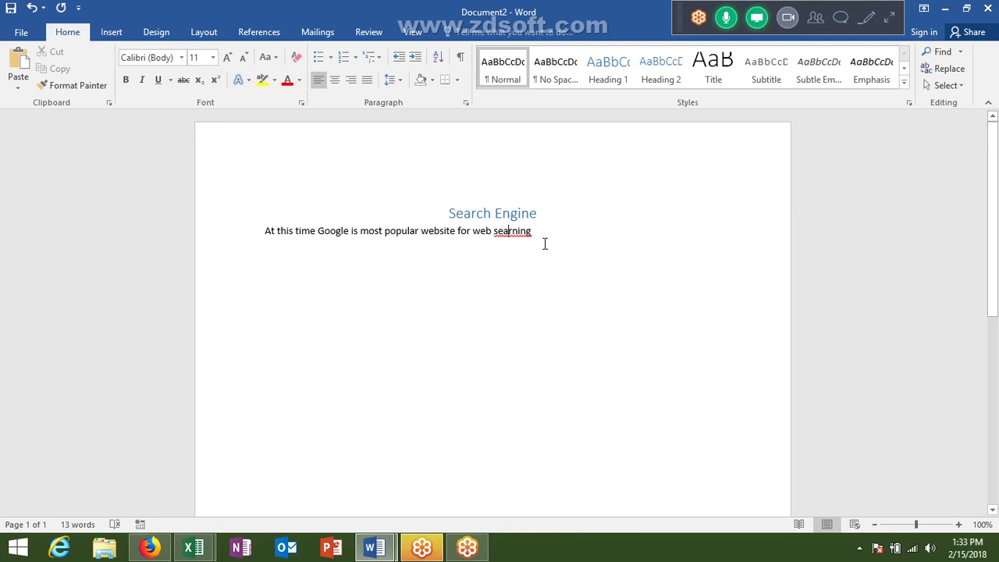
{"action": "type", "text": "c"}
{"action": "type", "text": "h"}
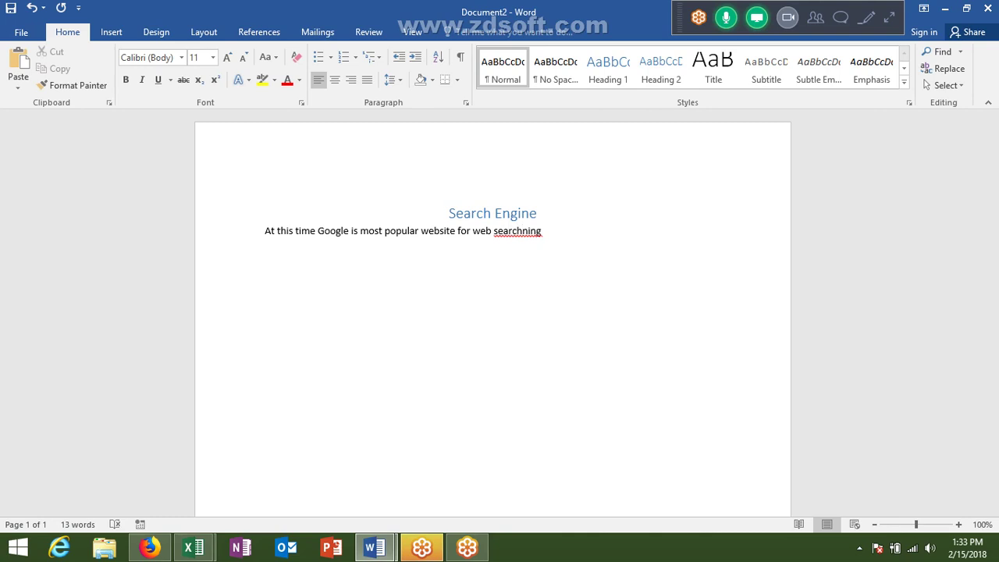
{"action": "key", "text": "Delete"}
{"action": "left_click", "coordinate": [627, 199]}
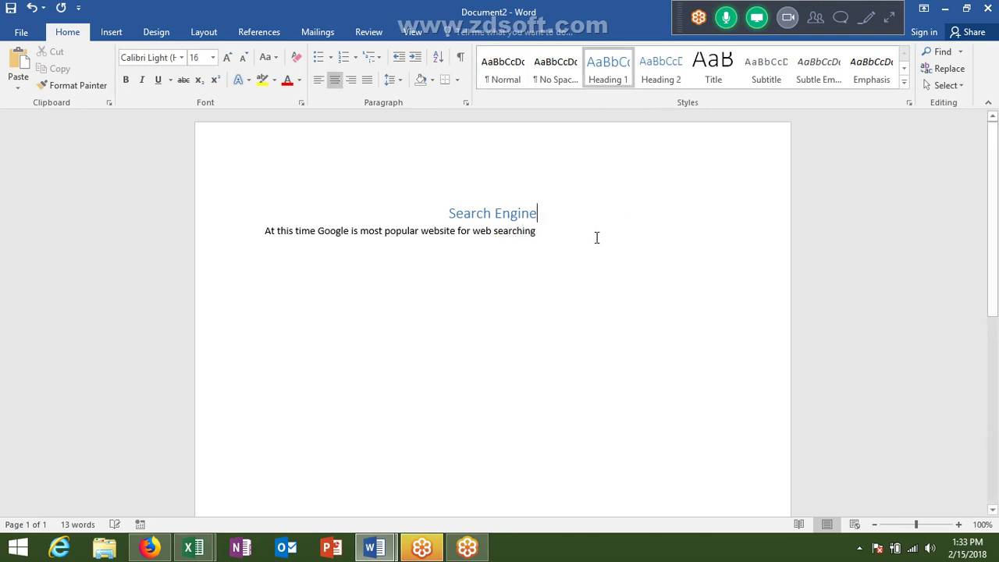
{"action": "triple_click", "coordinate": [336, 232]}
{"action": "left_click", "coordinate": [337, 233]}
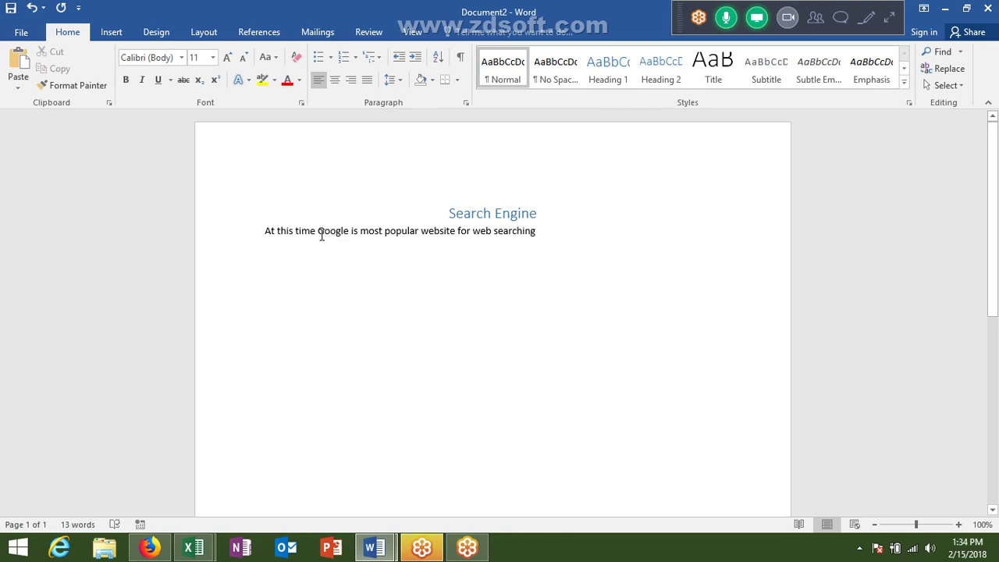
Select 'Google' and open the Insert Hyperlink dialog for it.
{"action": "left_click_drag", "start_coordinate": [318, 229], "coordinate": [348, 232]}
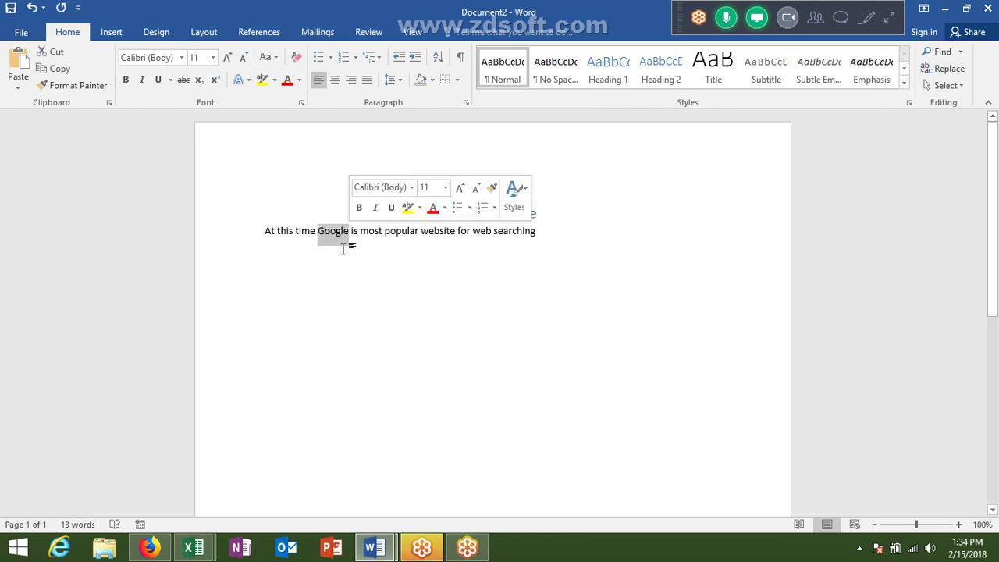
{"action": "left_click", "coordinate": [125, 31]}
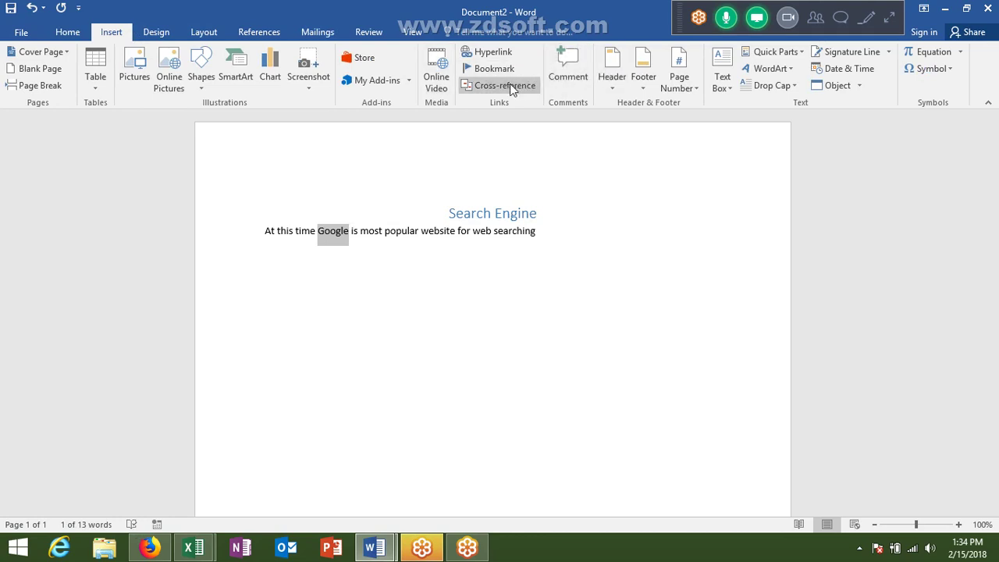
{"action": "left_click", "coordinate": [495, 58]}
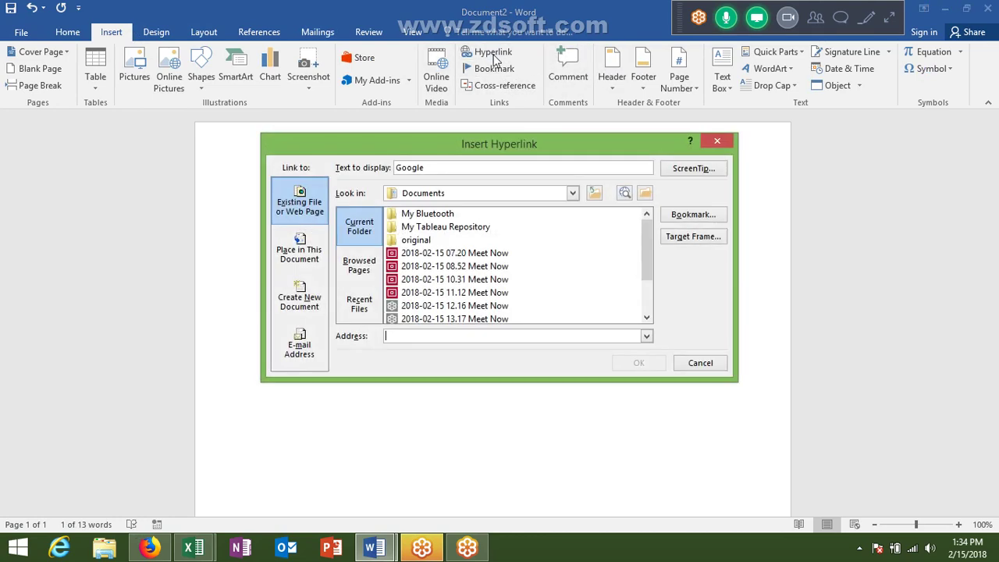
{"action": "left_click_drag", "start_coordinate": [487, 140], "coordinate": [651, 121]}
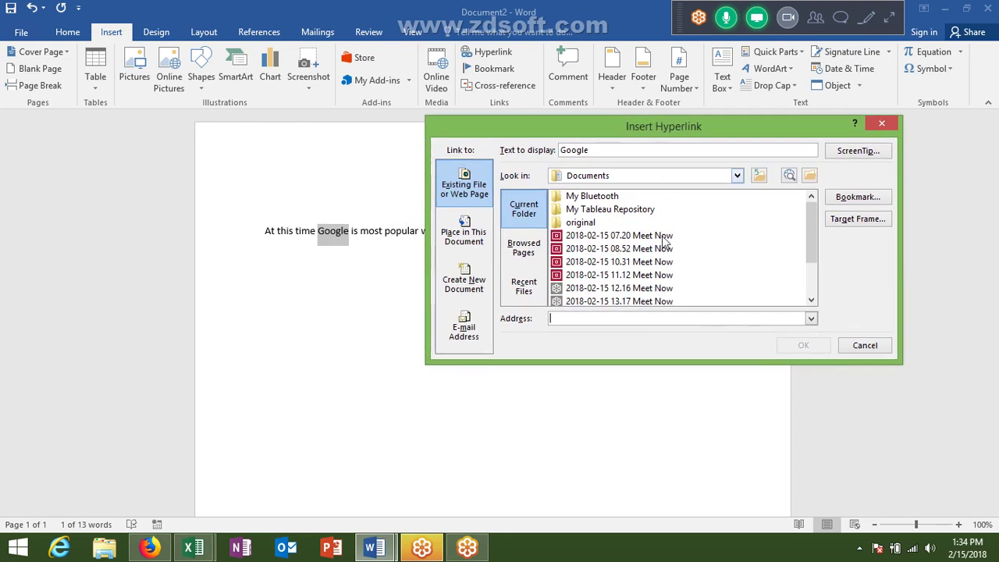
{"action": "left_click", "coordinate": [578, 319]}
{"action": "type", "text": "www"}
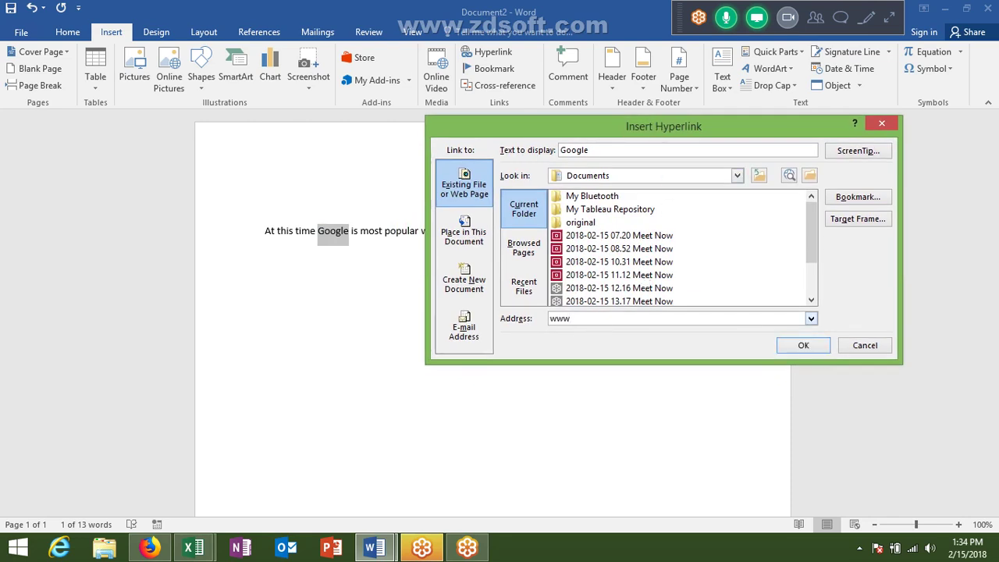
{"action": "type", "text": ".gg"}
{"action": "key", "text": "BackSpace"}
{"action": "type", "text": "oogle"}
{"action": "type", "text": ".com"}
{"action": "left_click", "coordinate": [794, 346]}
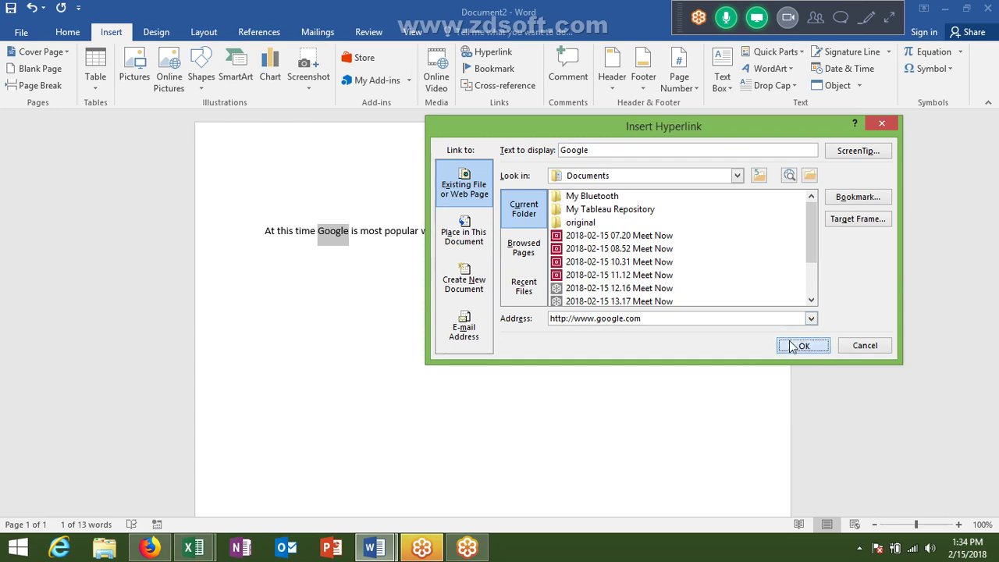
Confirm the Google hyperlink, test it once in the browser, then close the browser.
{"action": "left_click", "coordinate": [788, 339]}
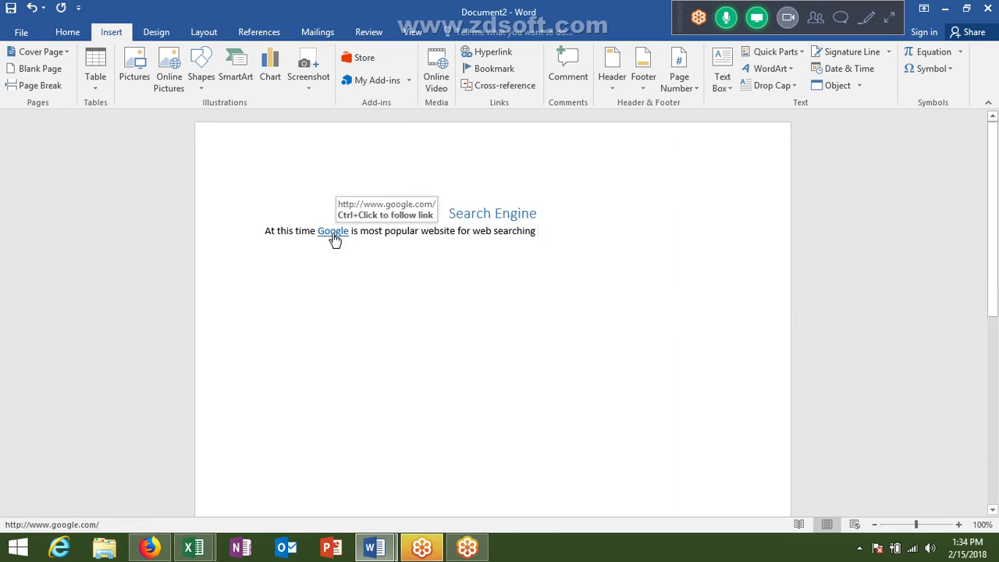
{"action": "left_click", "coordinate": [332, 232]}
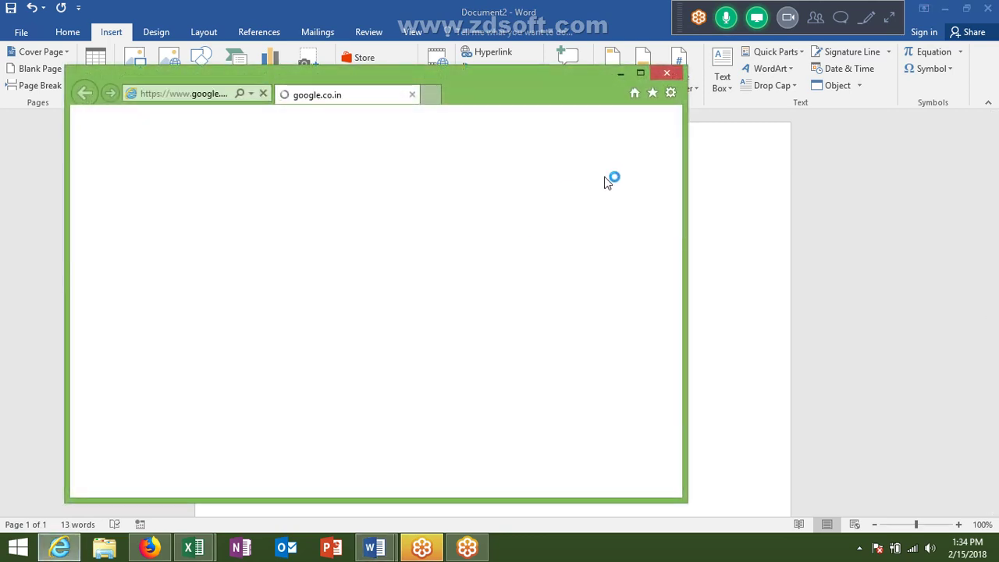
{"action": "left_click", "coordinate": [666, 73]}
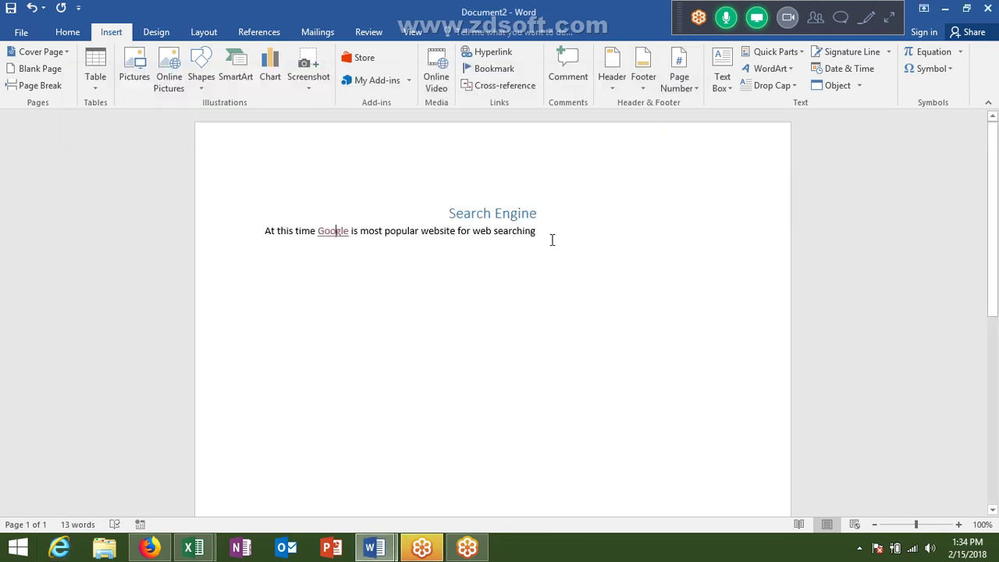
Add a new line reading 'File Save Location' below the Google sentence.
{"action": "key", "text": "Return"}
{"action": "key", "text": "Return"}
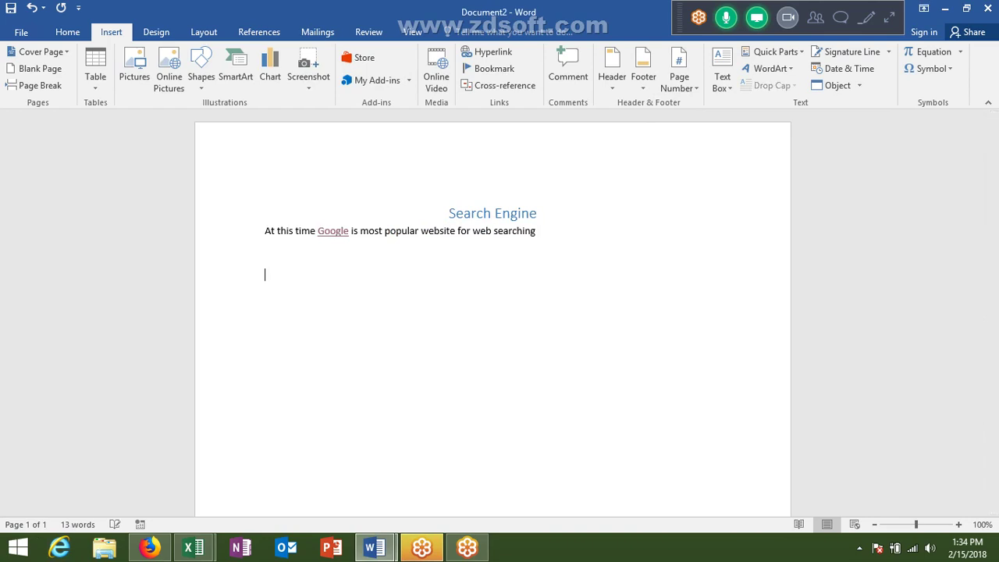
{"action": "type", "text": "Sav"}
{"action": "type", "text": "e"}
{"action": "key", "text": "BackSpace"}
{"action": "key", "text": "BackSpace"}
{"action": "key", "text": "BackSpace"}
{"action": "type", "text": "F"}
{"action": "type", "text": "ile"}
{"action": "type", "text": " Save "}
{"action": "type", "text": "Location"}
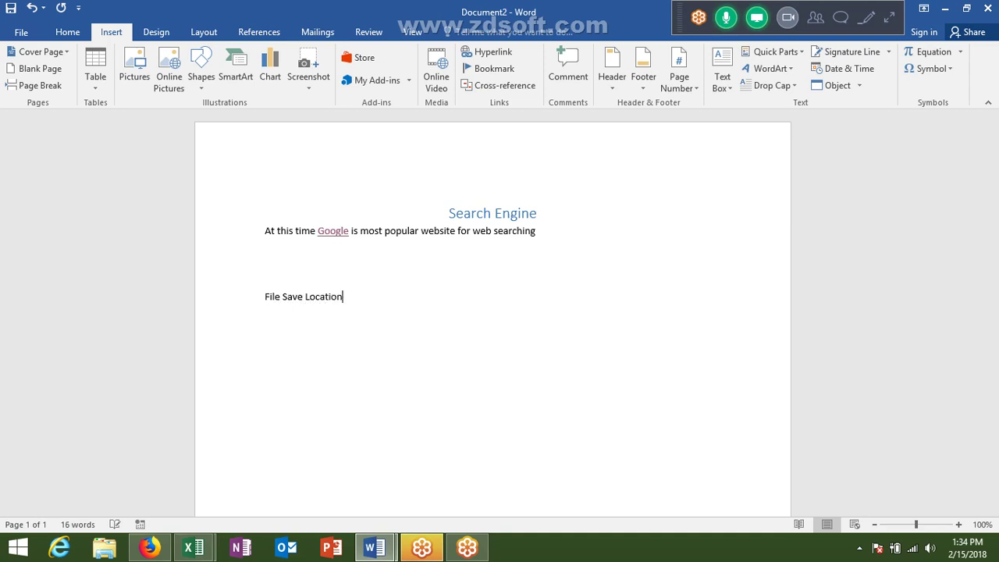
Mute the waiting meeting attendee and return to the end of 'File Save Location'.
{"action": "left_click", "coordinate": [889, 17]}
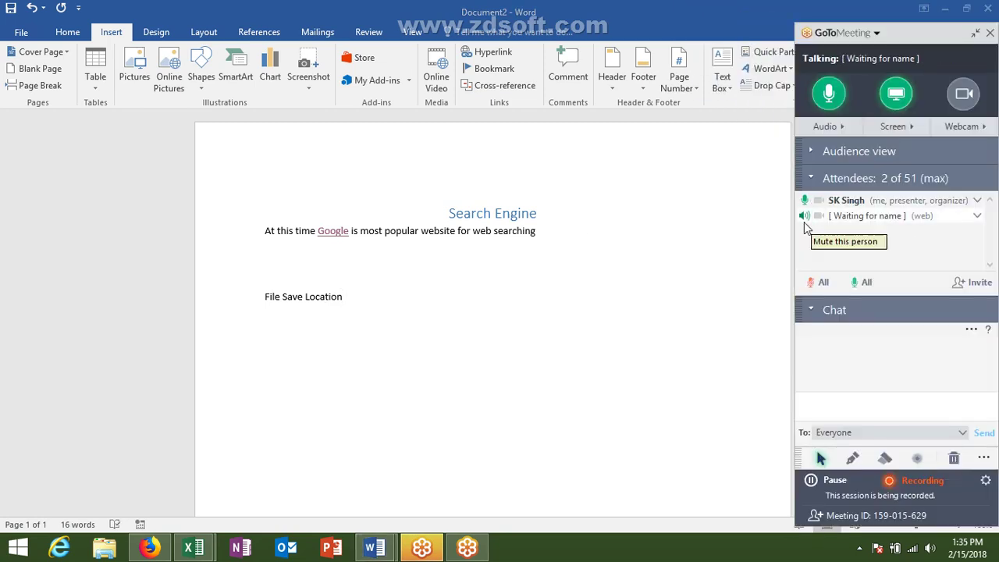
{"action": "left_click", "coordinate": [804, 215]}
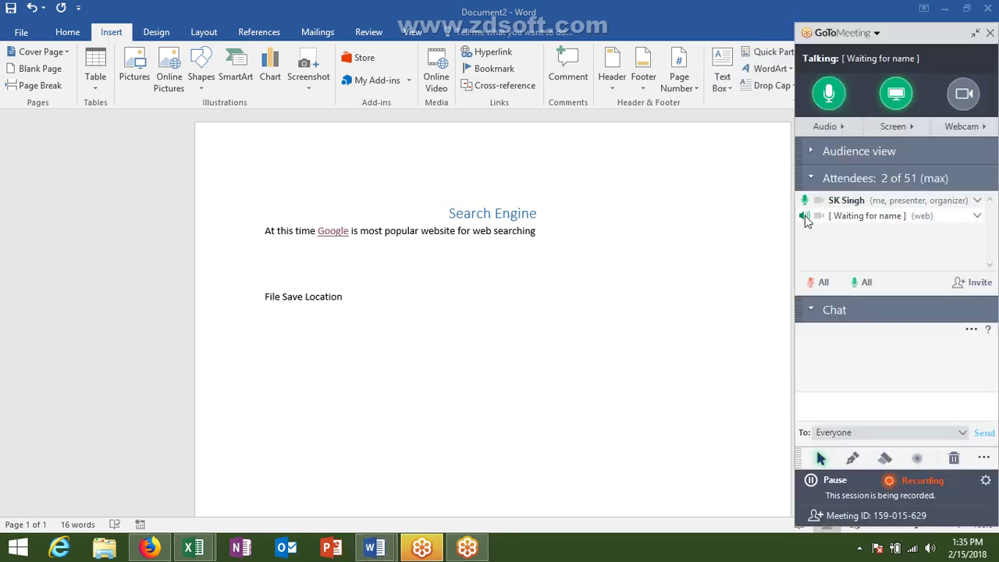
{"action": "left_click", "coordinate": [357, 302]}
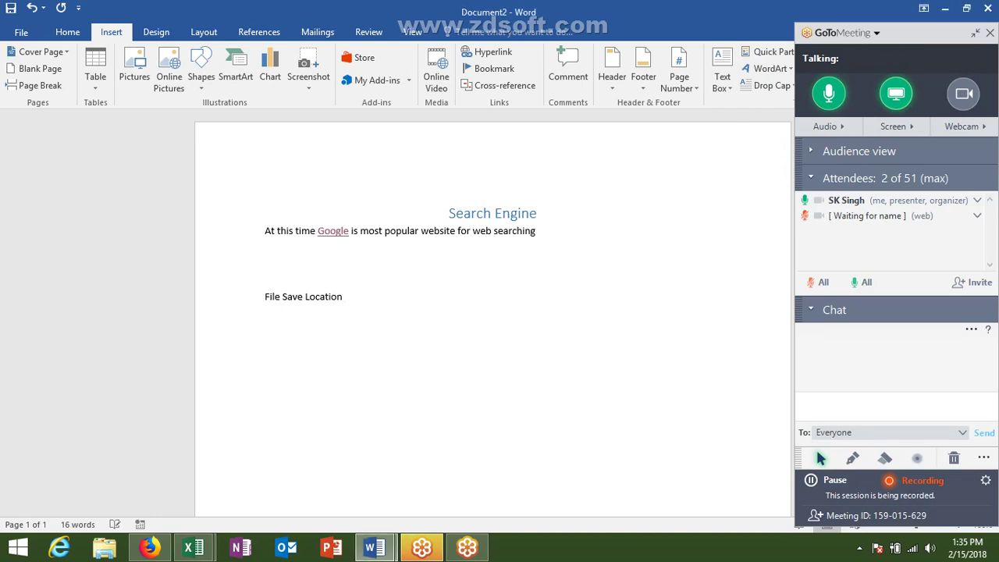
Add the line 'Mostly File Save in D Dive' beneath it and select 'D Dive'.
{"action": "key", "text": "Return"}
{"action": "key", "text": "Return"}
{"action": "type", "text": "mo"}
{"action": "type", "text": "y F"}
{"action": "type", "text": "ile S"}
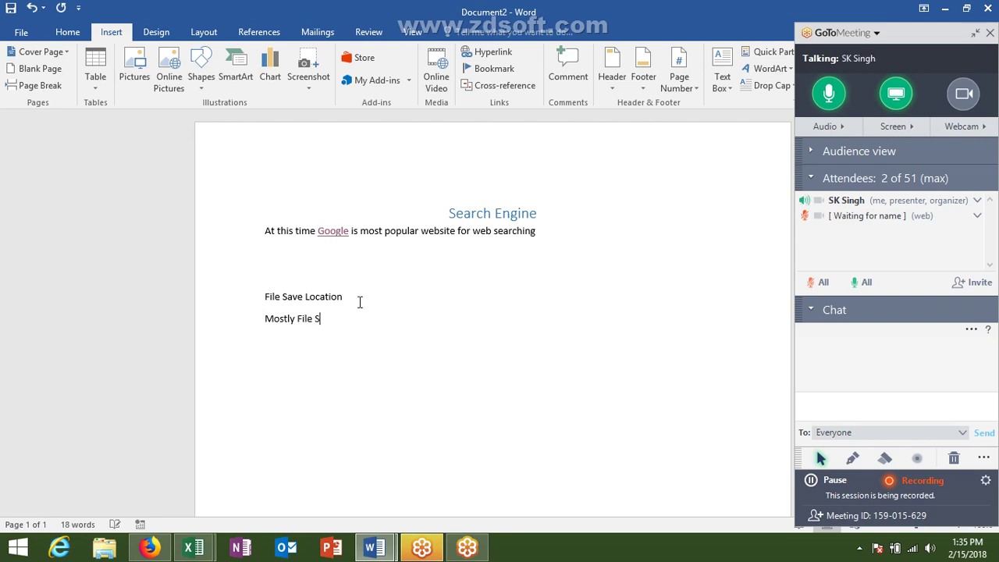
{"action": "type", "text": "ave in "}
{"action": "type", "text": "D D"}
{"action": "type", "text": "ive"}
{"action": "key", "text": "Return"}
{"action": "left_click", "coordinate": [391, 316]}
{"action": "left_click_drag", "start_coordinate": [390, 322], "coordinate": [347, 318]}
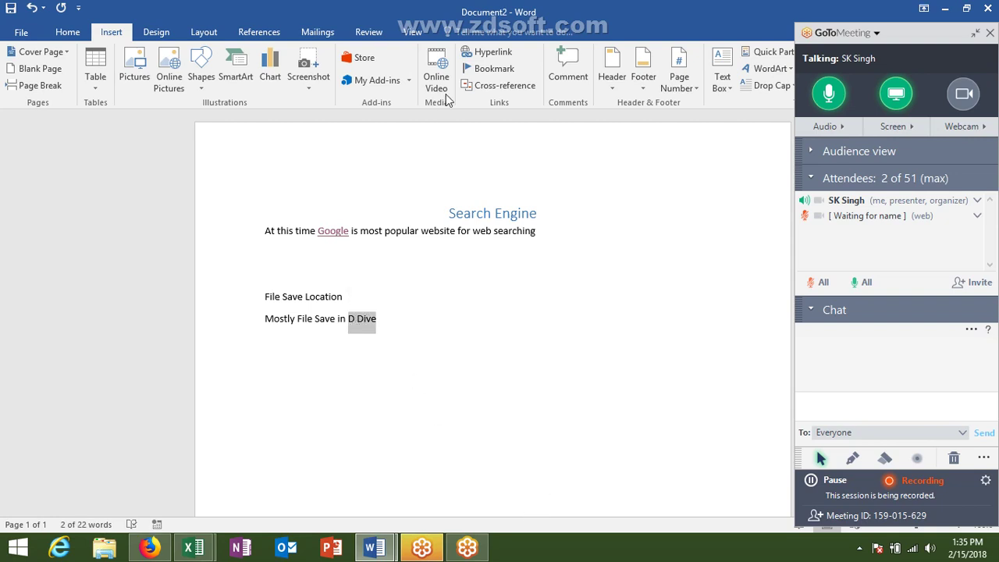
Hyperlink 'D Dive' to the D:\ drive, browsing to Local Disk (D:).
{"action": "left_click", "coordinate": [491, 54]}
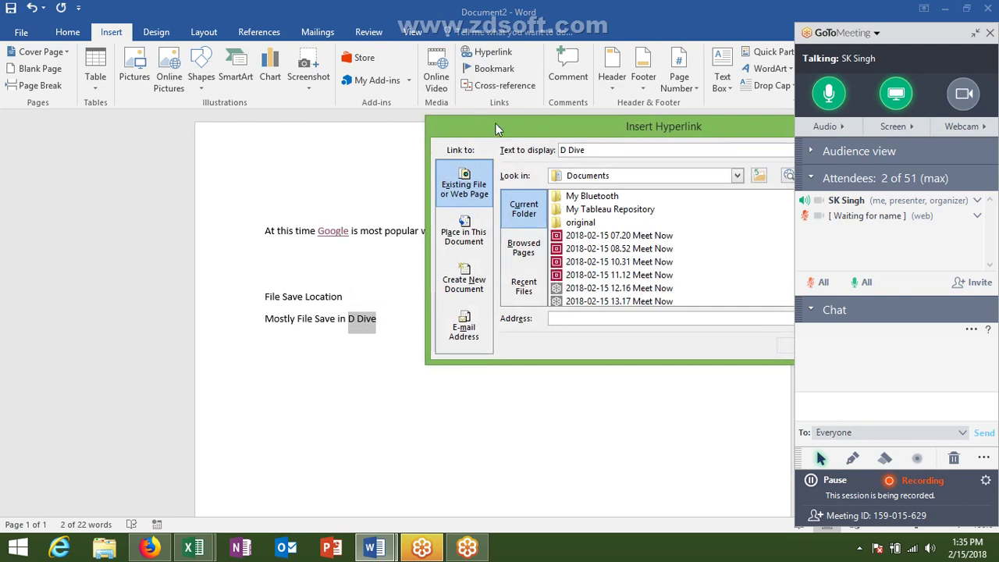
{"action": "left_click_drag", "start_coordinate": [471, 138], "coordinate": [357, 68]}
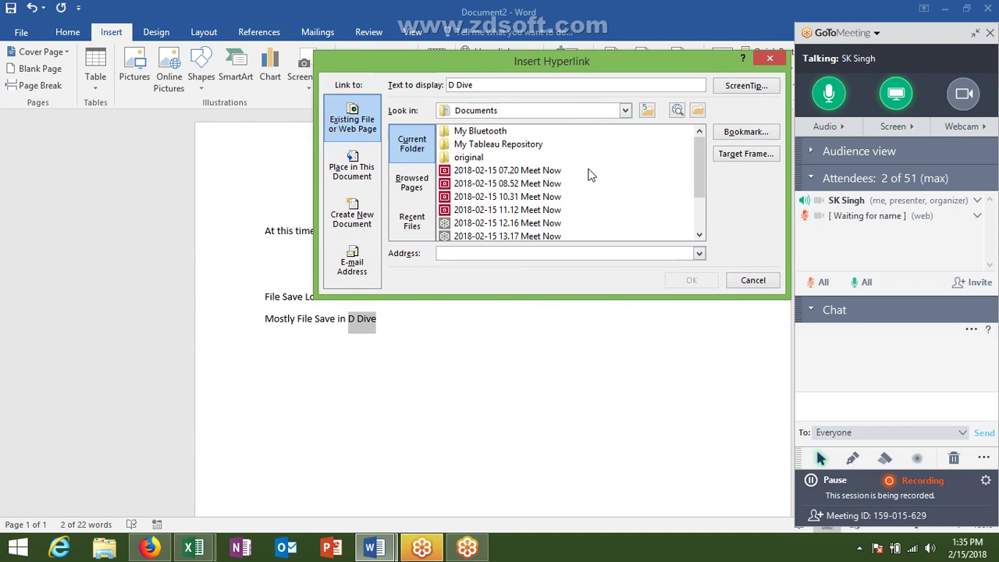
{"action": "left_click", "coordinate": [625, 112]}
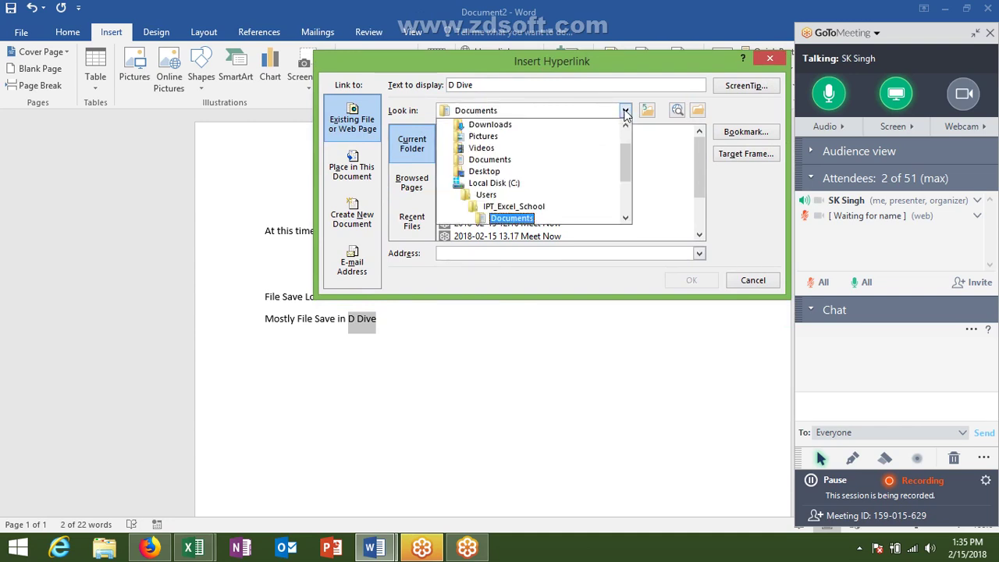
{"action": "left_click", "coordinate": [494, 182]}
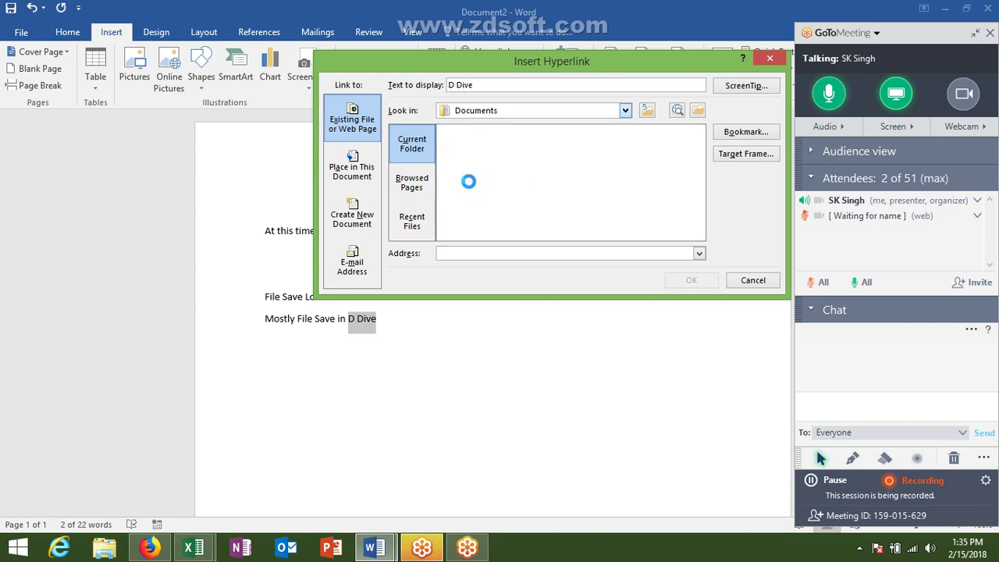
{"action": "left_click", "coordinate": [625, 110]}
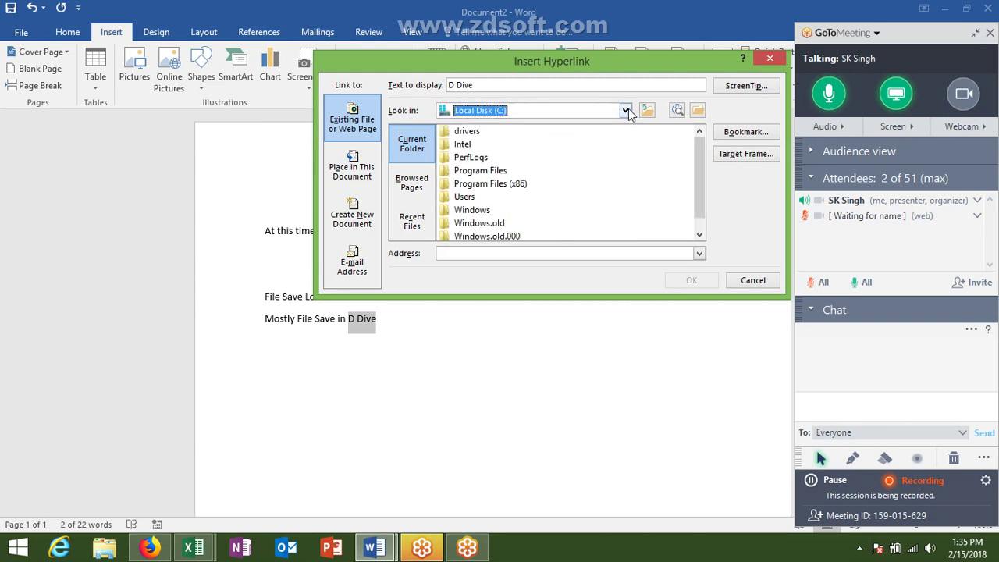
{"action": "scroll", "coordinate": [625, 140], "scroll_direction": "down", "scroll_amount": 5}
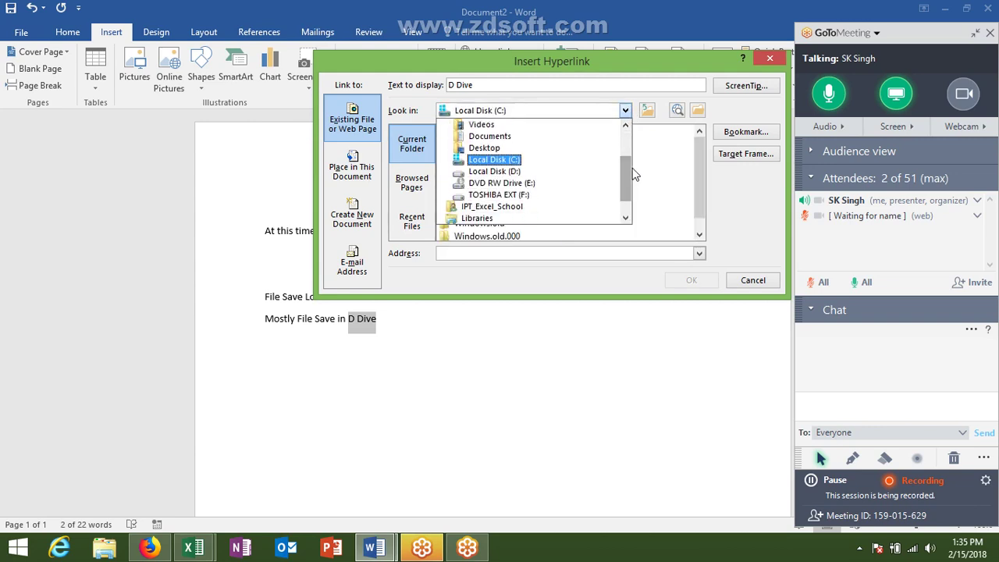
{"action": "left_click", "coordinate": [522, 168]}
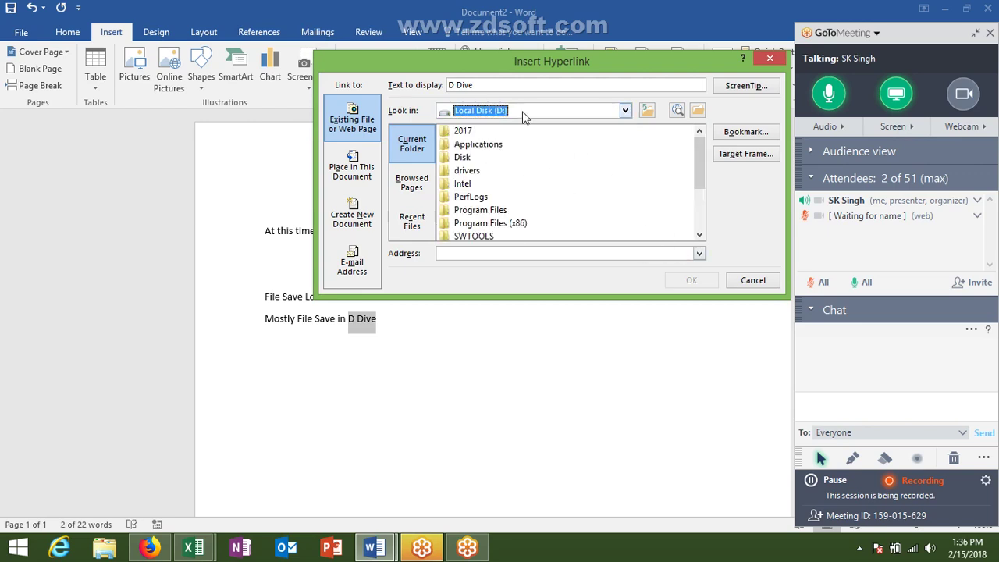
{"action": "left_click", "coordinate": [477, 252]}
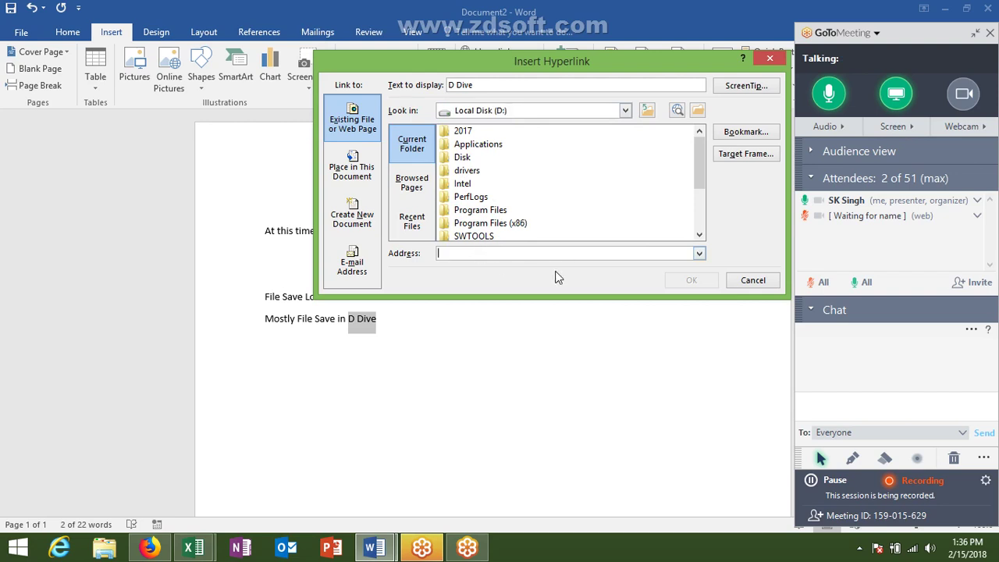
{"action": "type", "text": "D:\\"}
{"action": "left_click", "coordinate": [713, 280]}
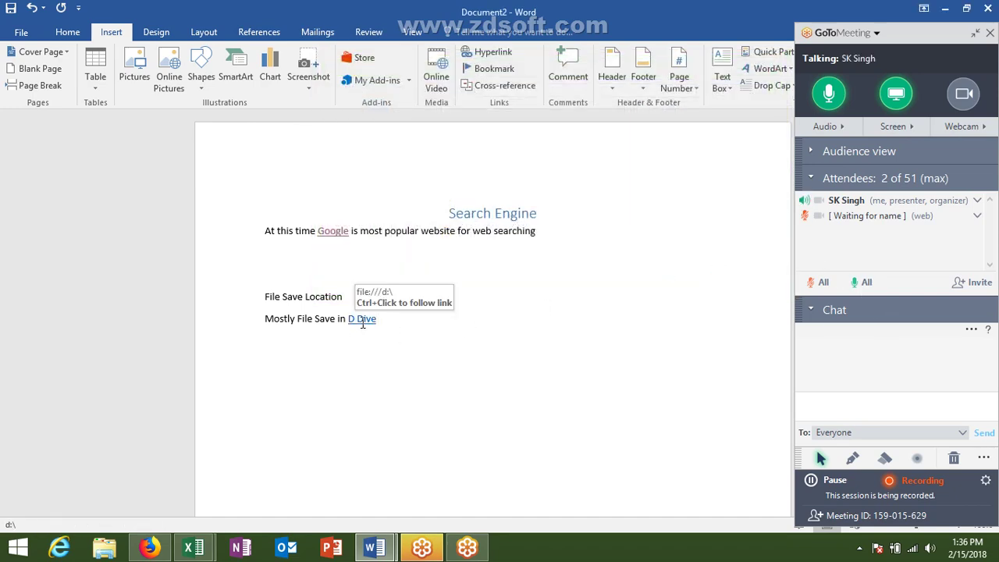
{"action": "left_click", "coordinate": [362, 321], "text": "ctrl"}
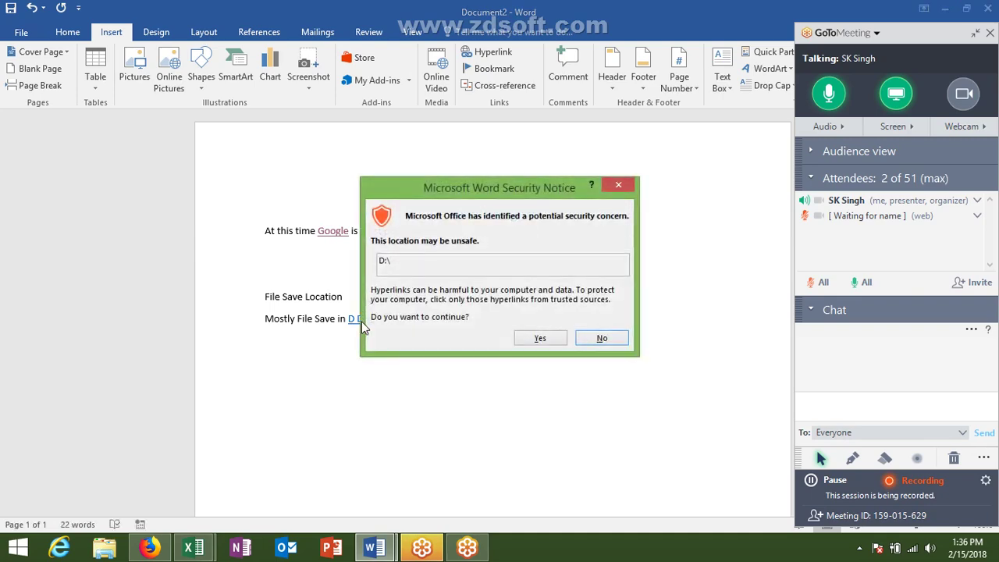
{"action": "left_click", "coordinate": [527, 341]}
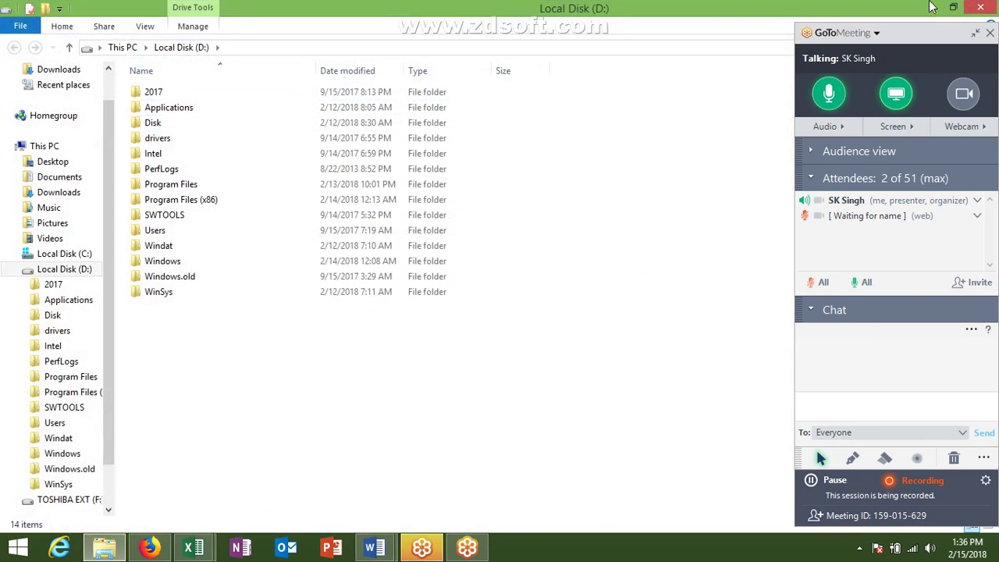
{"action": "left_click", "coordinate": [993, 7]}
{"action": "left_click", "coordinate": [992, 7]}
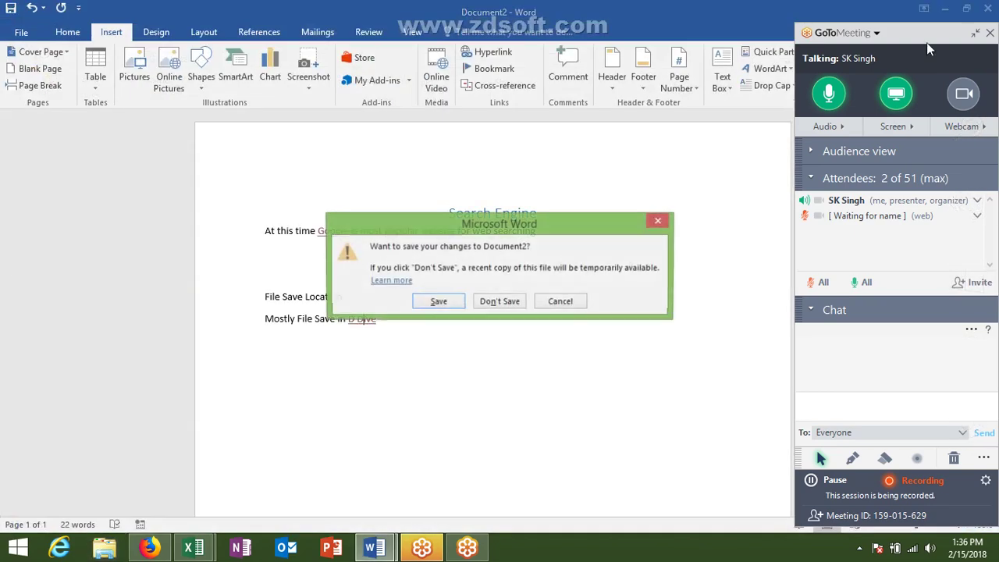
{"action": "left_click", "coordinate": [538, 304]}
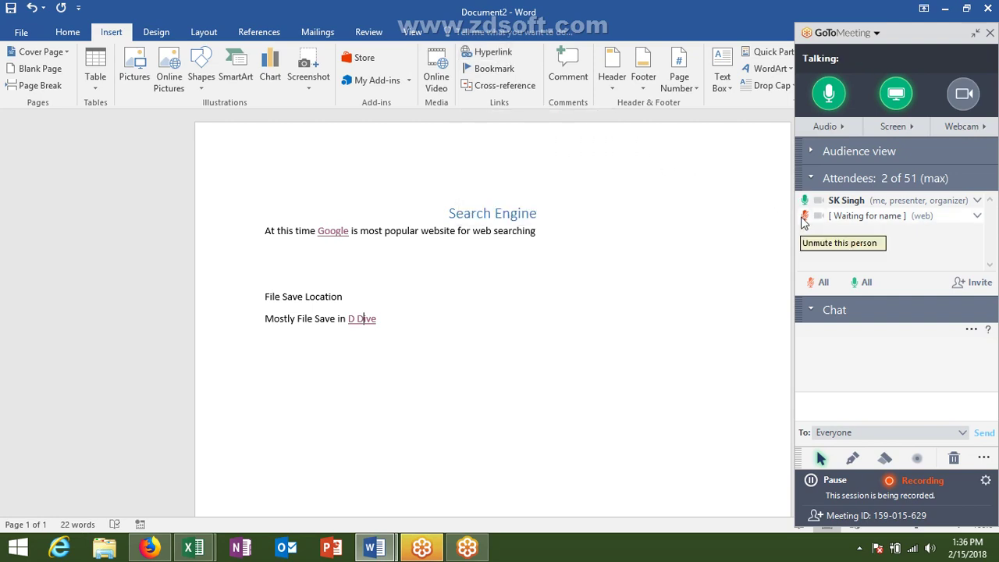
{"action": "left_click", "coordinate": [805, 220]}
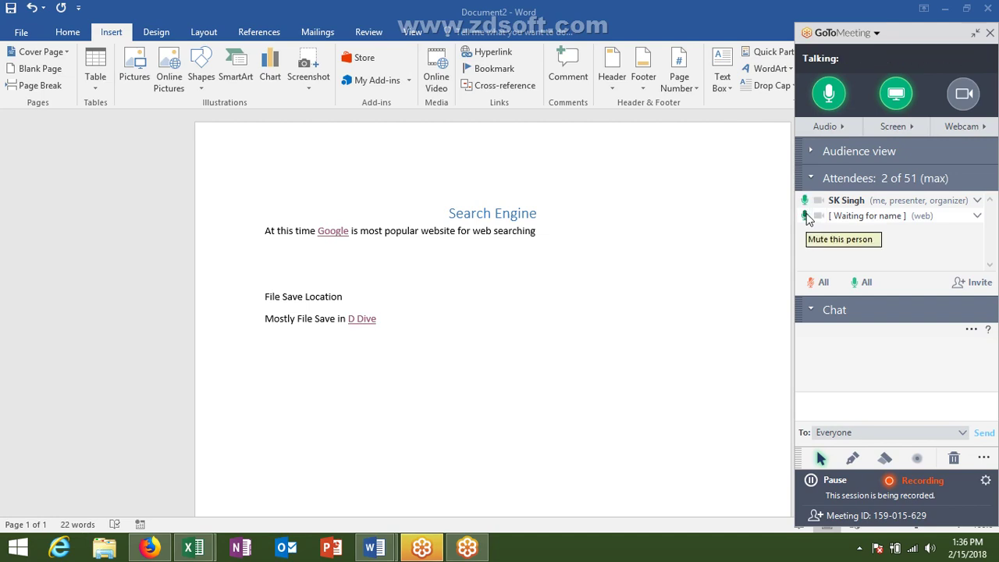
Mute the attendee again and insert a Step Up Process SmartArt under the D Dive line.
{"action": "left_click", "coordinate": [805, 215]}
{"action": "double_click", "coordinate": [544, 373]}
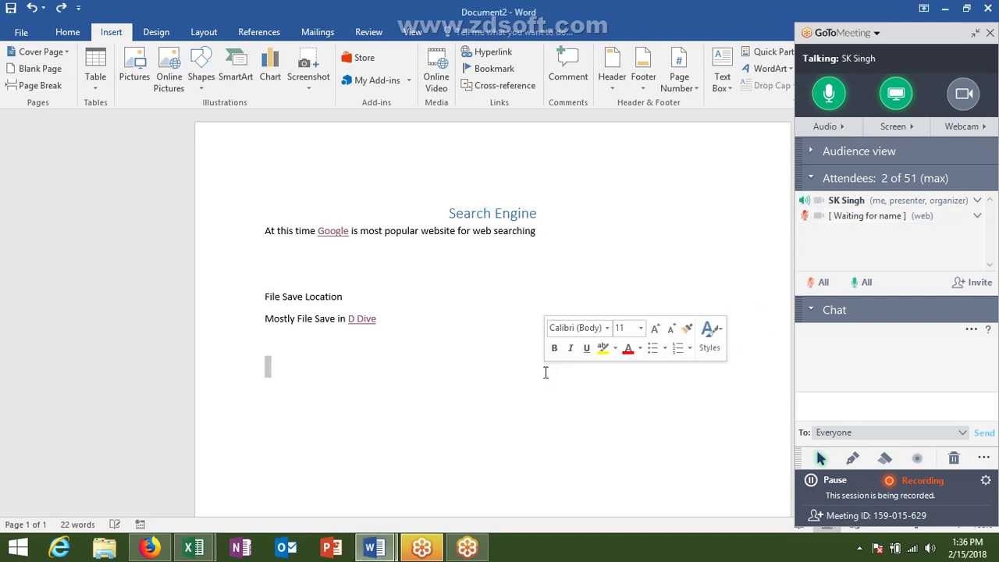
{"action": "left_click", "coordinate": [446, 377]}
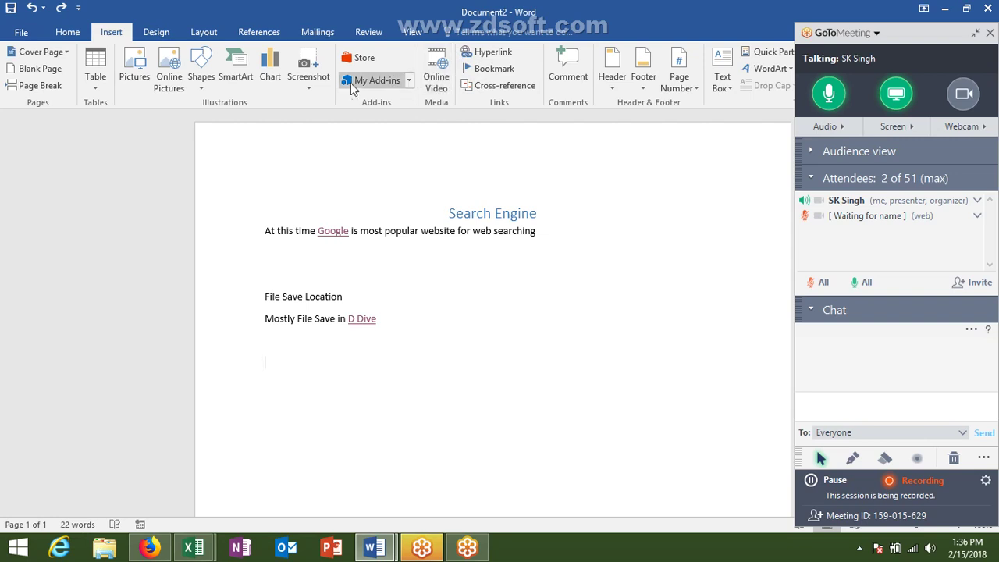
{"action": "left_click", "coordinate": [230, 86]}
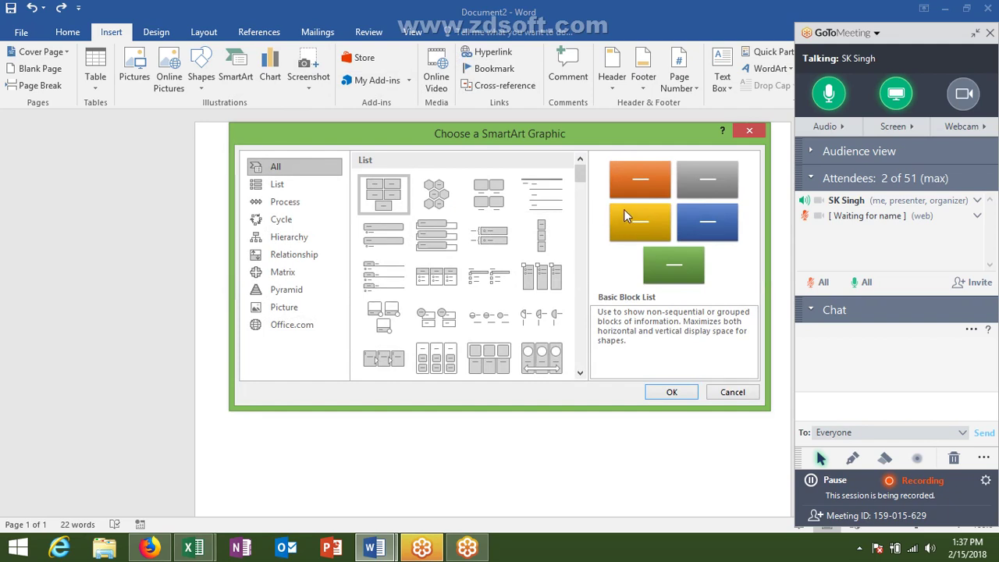
{"action": "left_click", "coordinate": [298, 202]}
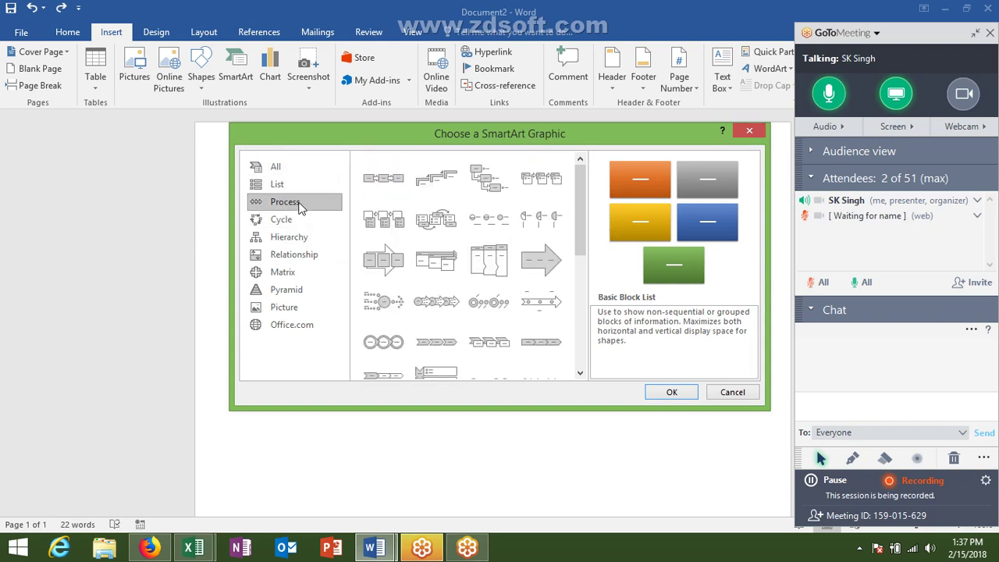
{"action": "double_click", "coordinate": [425, 193]}
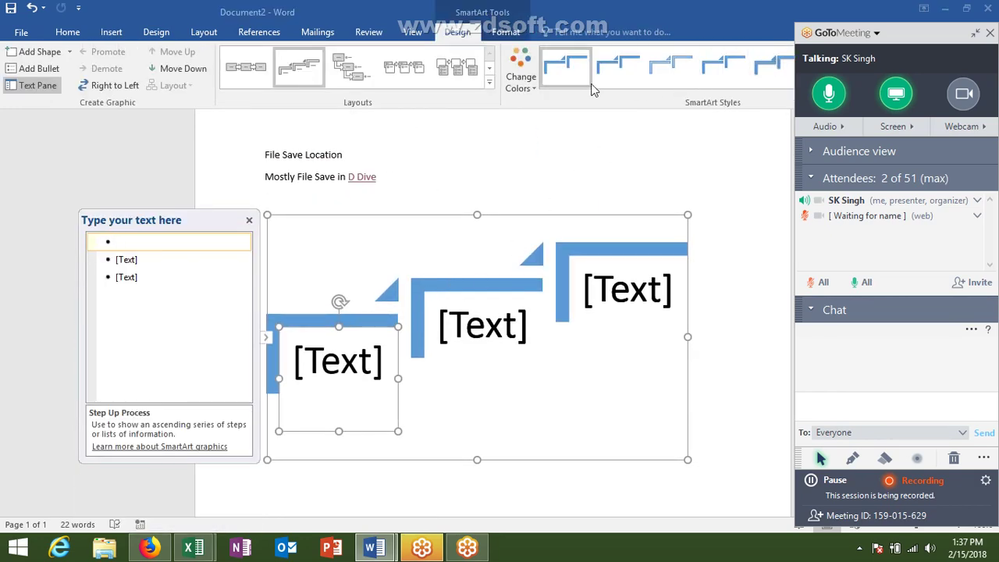
Preview the SmartArt 3-D styles without applying any.
{"action": "left_click", "coordinate": [976, 37]}
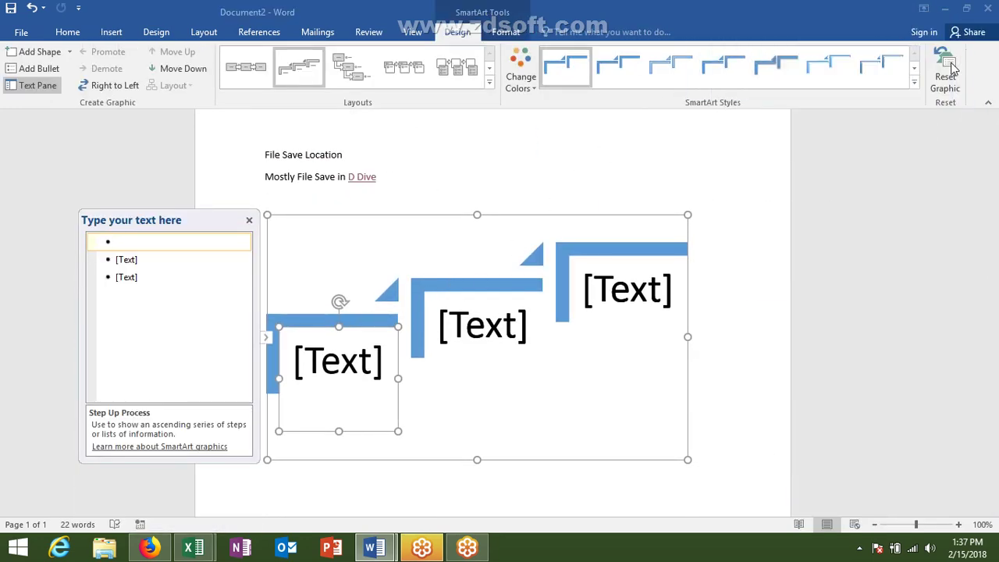
{"action": "left_click", "coordinate": [913, 83]}
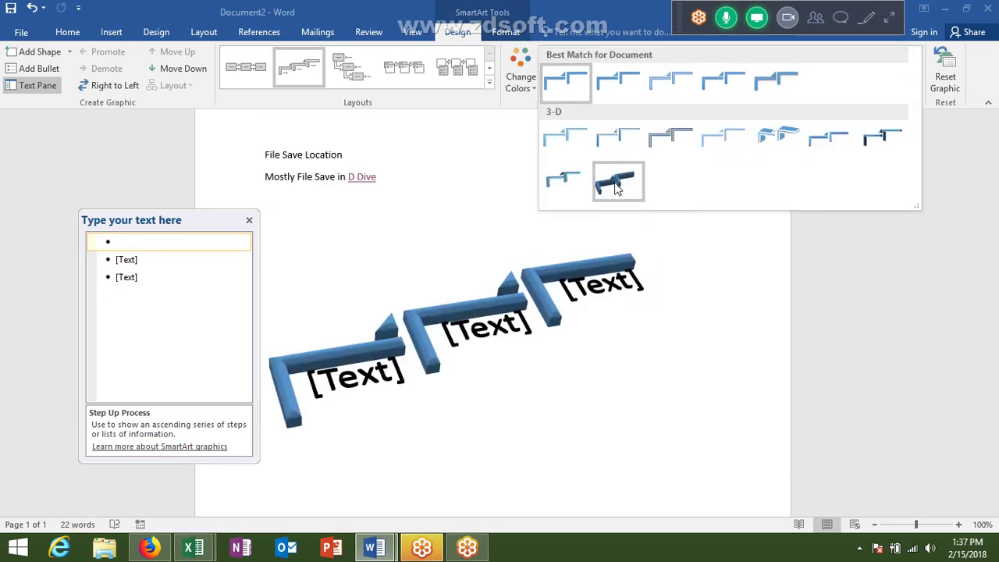
{"action": "left_click", "coordinate": [761, 304]}
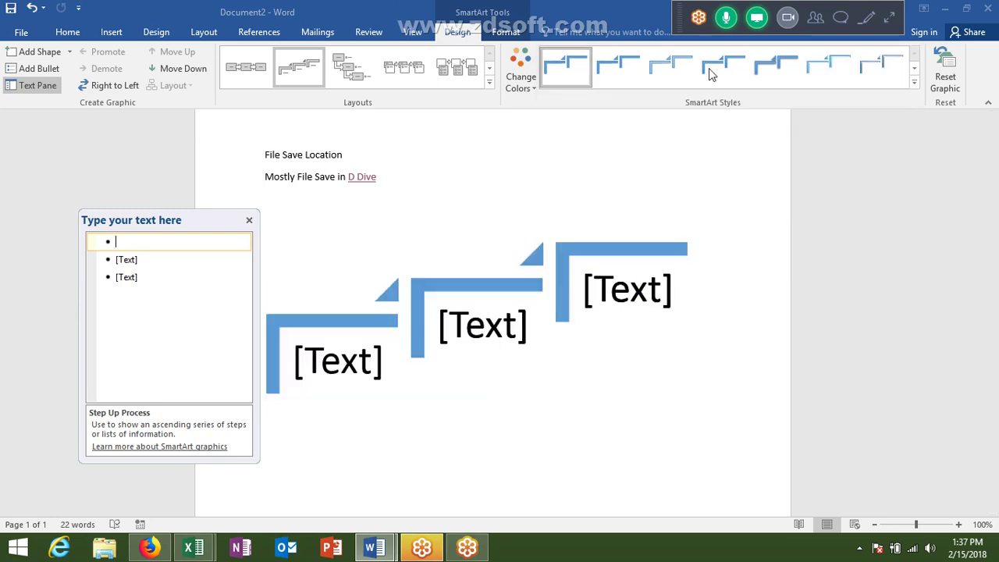
Close Word without saving the document.
{"action": "left_click", "coordinate": [992, 11]}
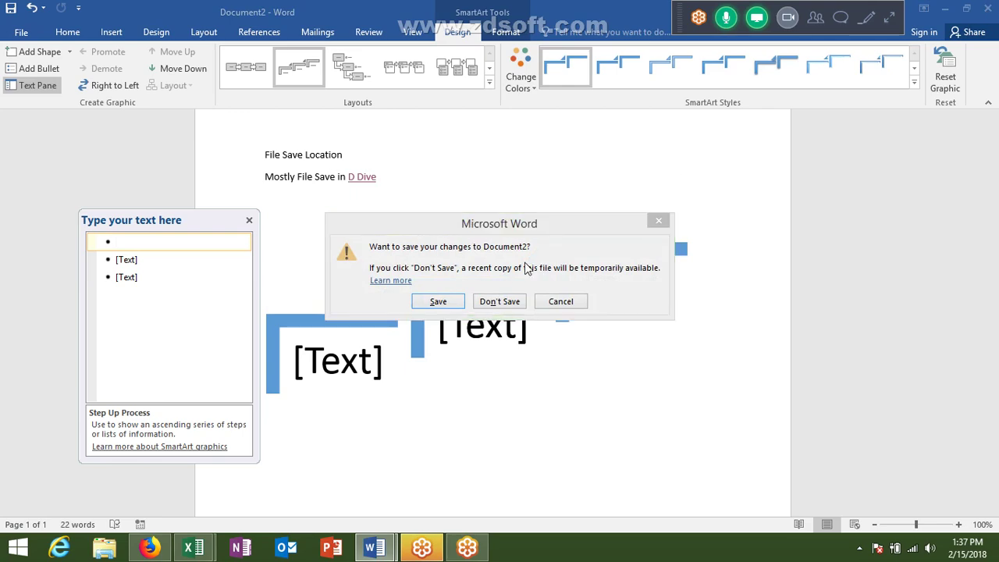
{"action": "left_click", "coordinate": [564, 299]}
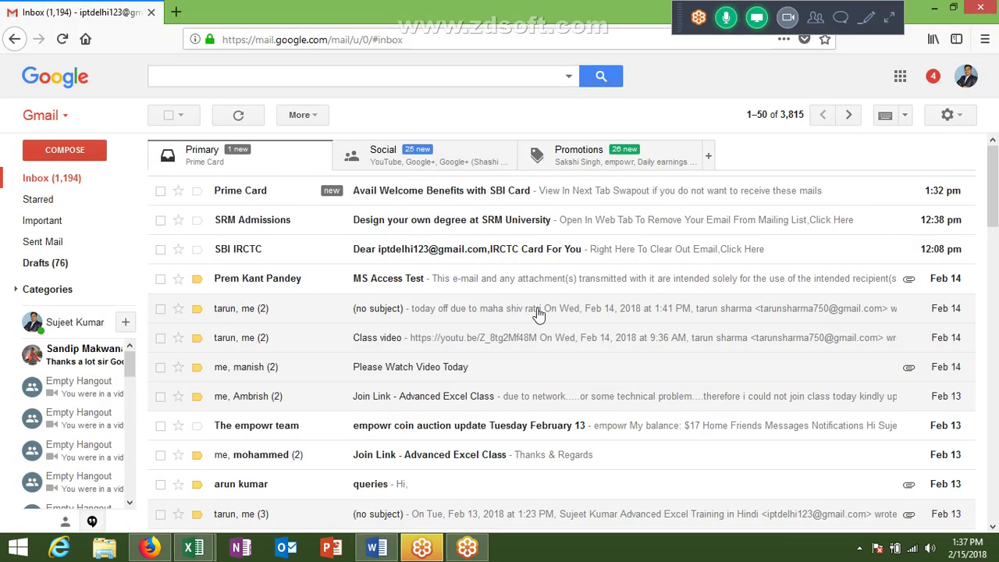
{"action": "left_click", "coordinate": [860, 548]}
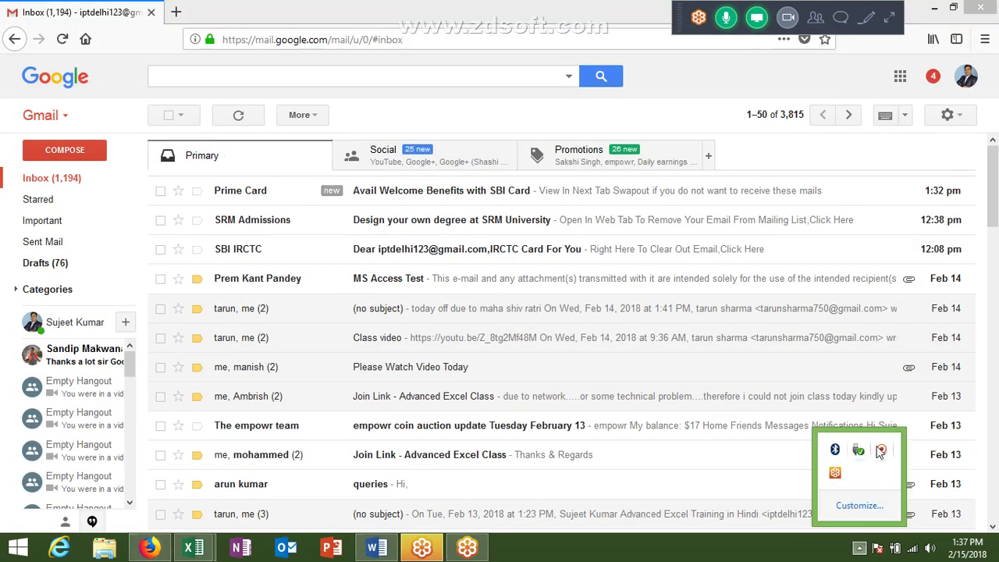